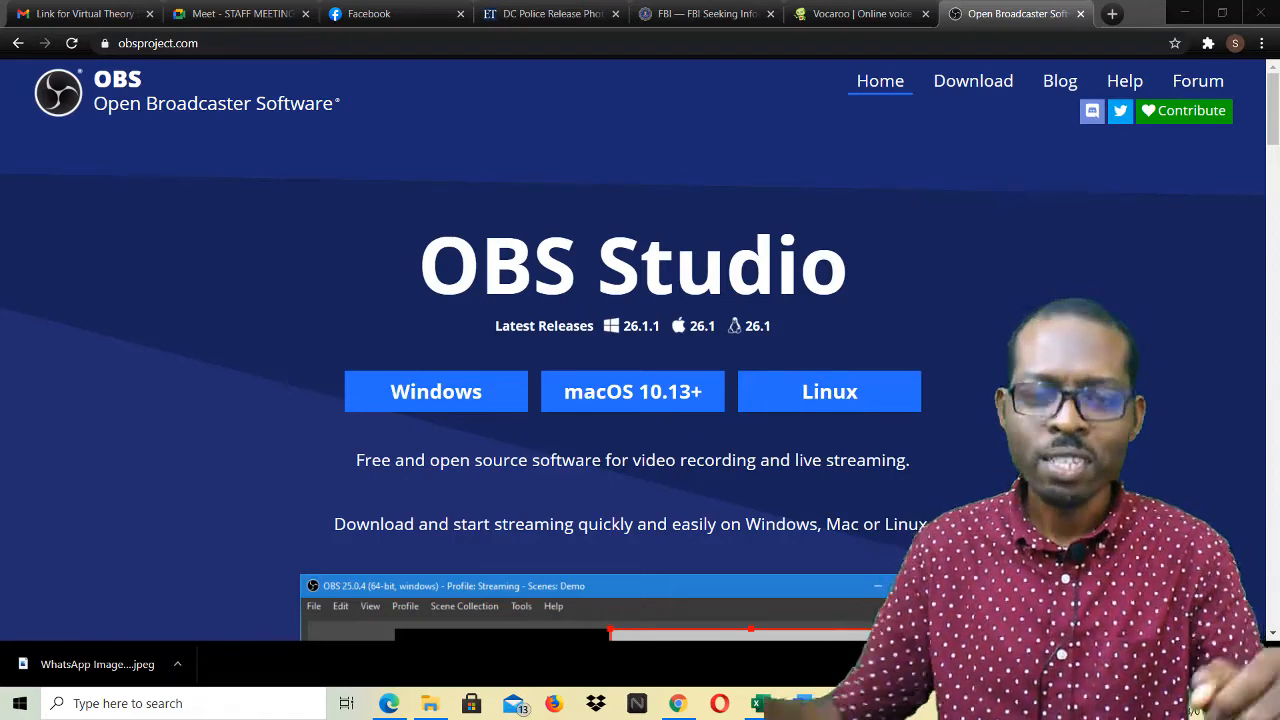
Step: Search the computer for OBS and launch OBS Studio (64bit)
click(150, 704)
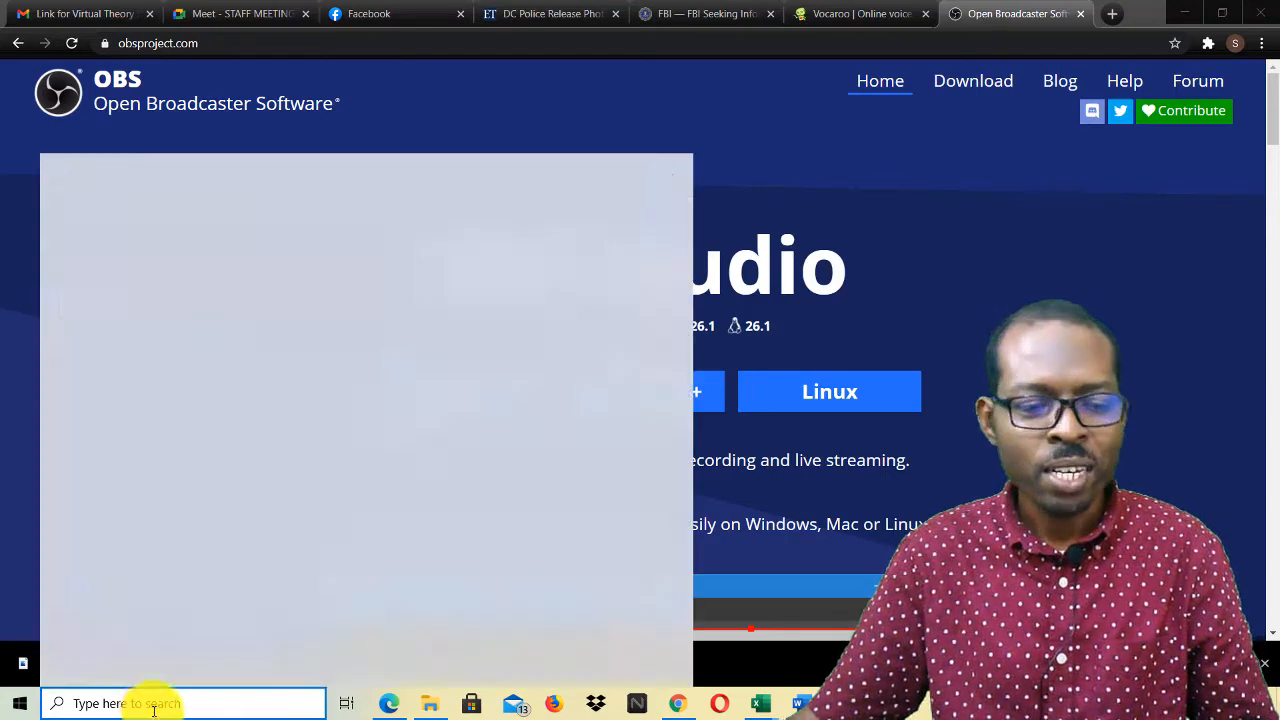
text(ob)
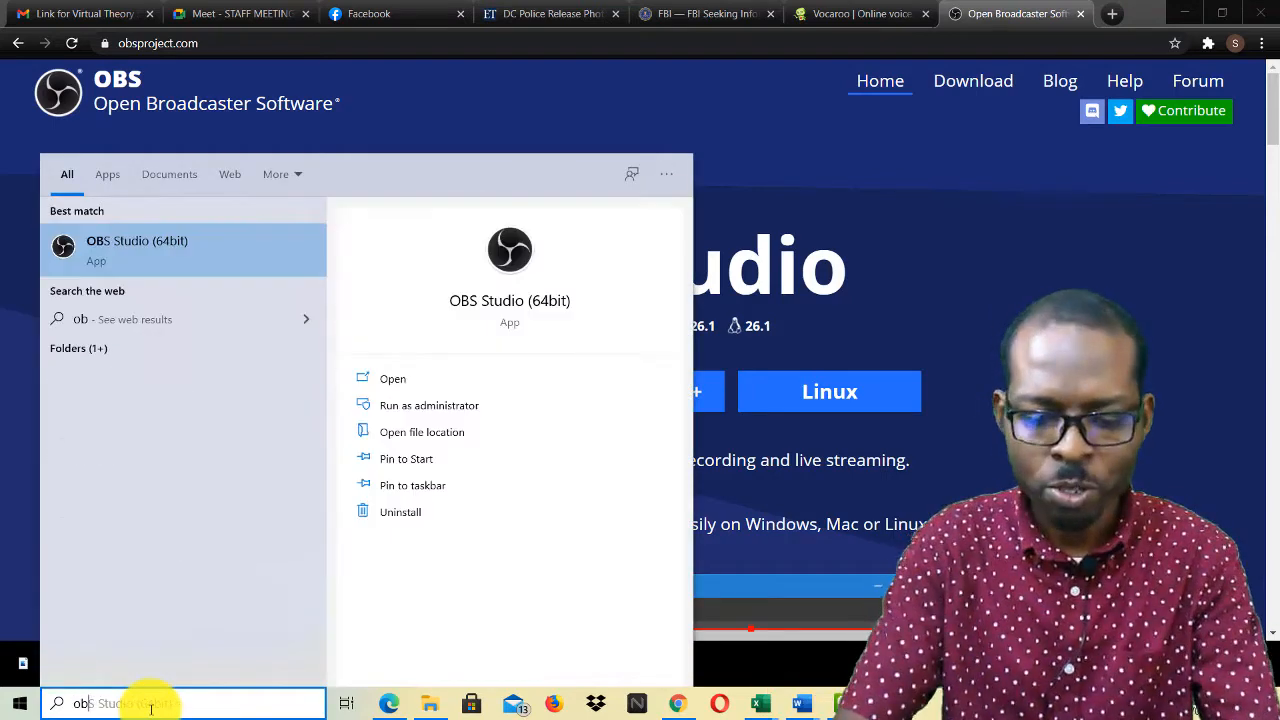
text(s Studio (64bit)
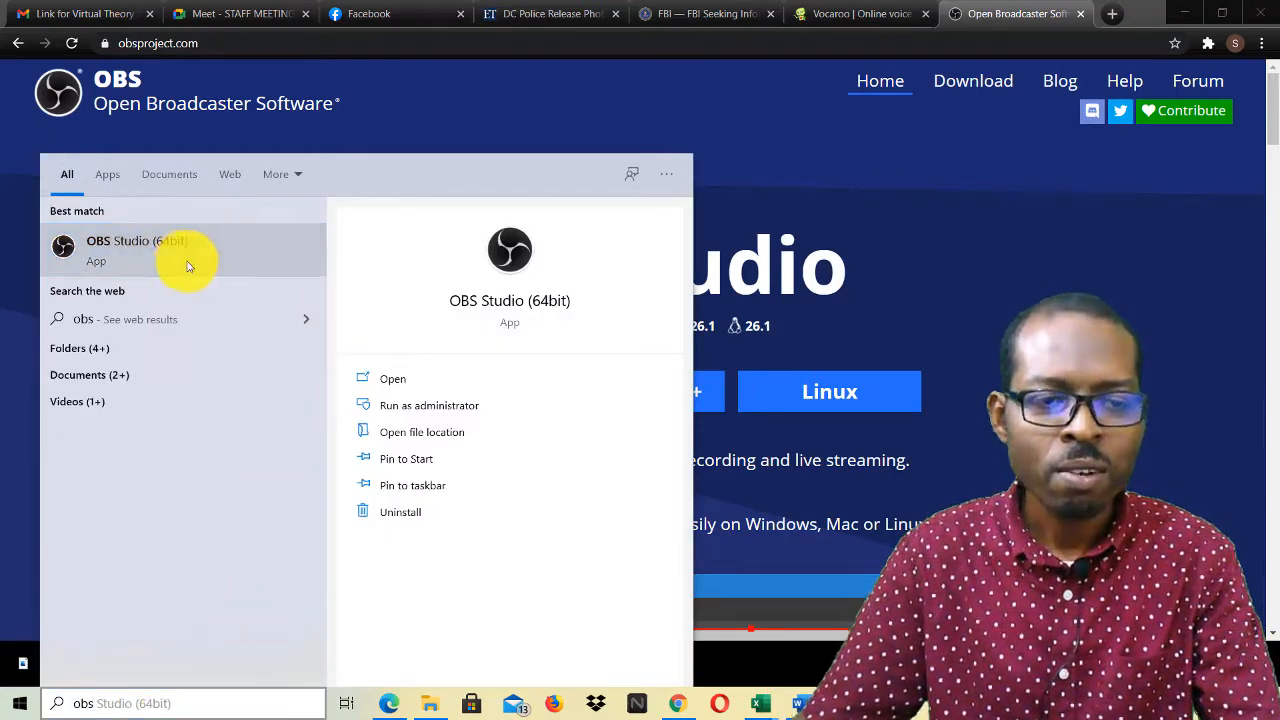
click(235, 265)
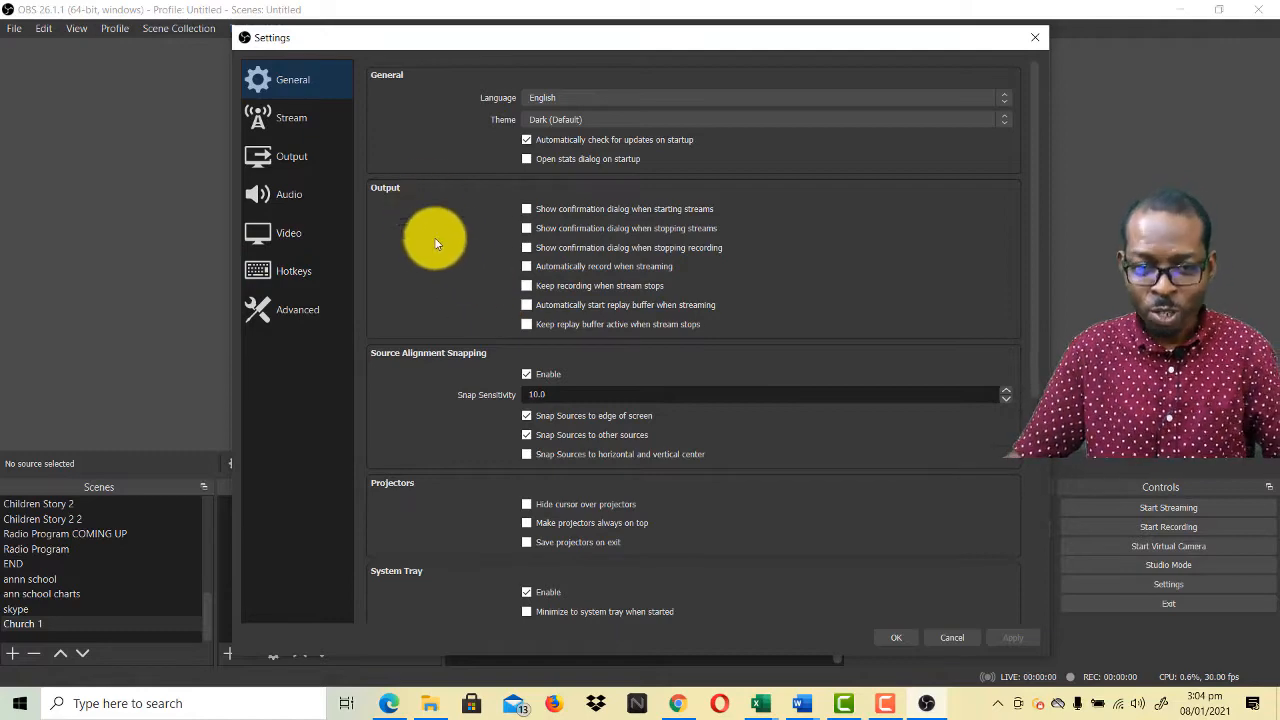
Step: Review the General settings and the available streaming services in the Stream settings
scroll(440, 290, down, 5)
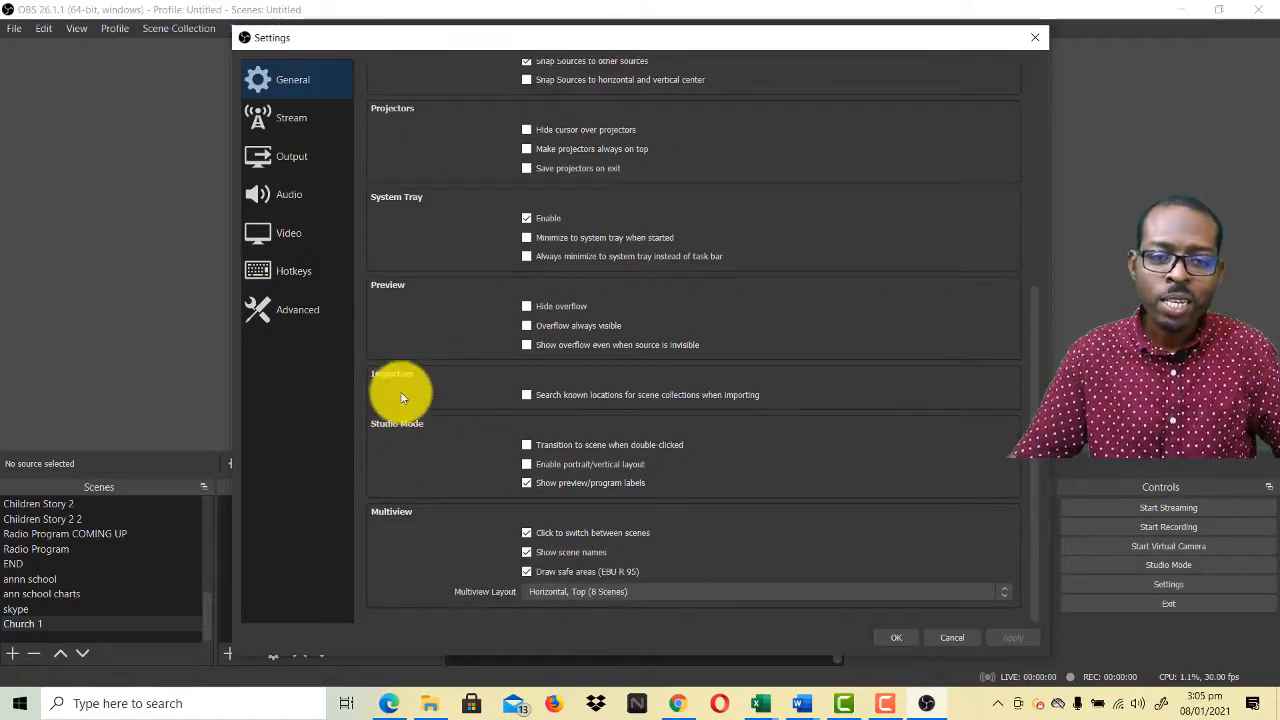
scroll(400, 380, up, 5)
scroll(436, 335, down, 4)
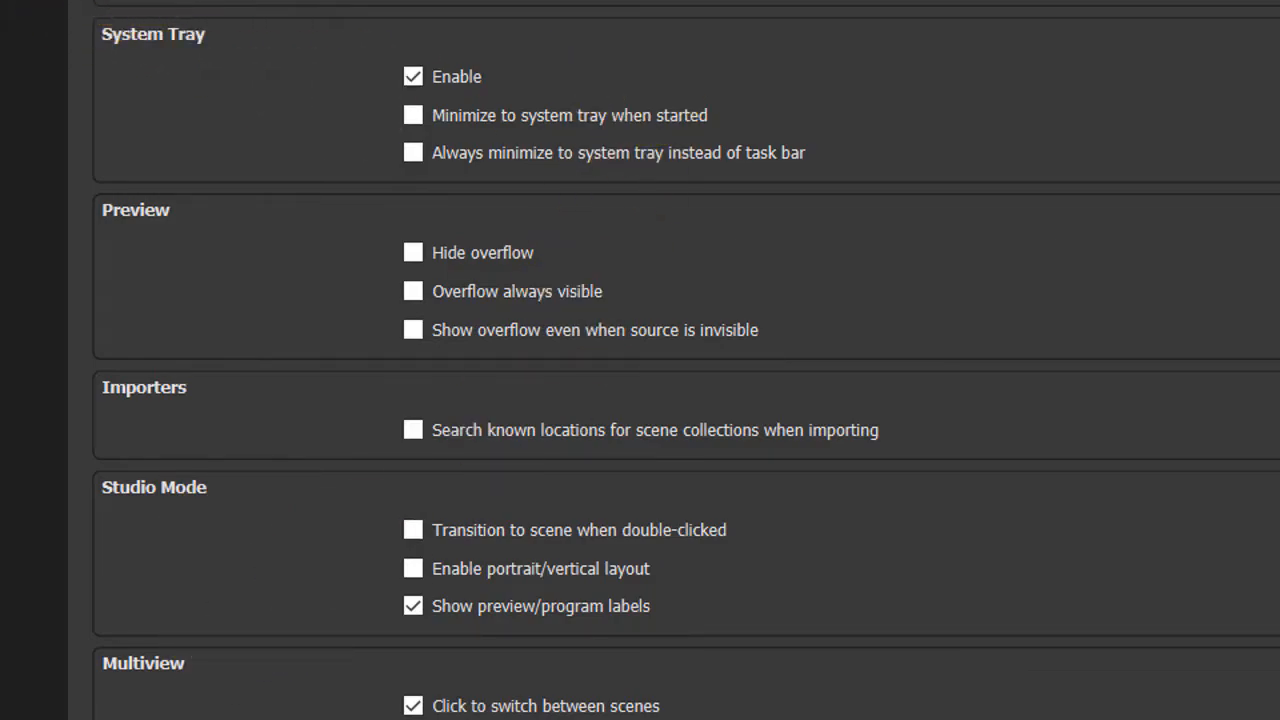
click(314, 116)
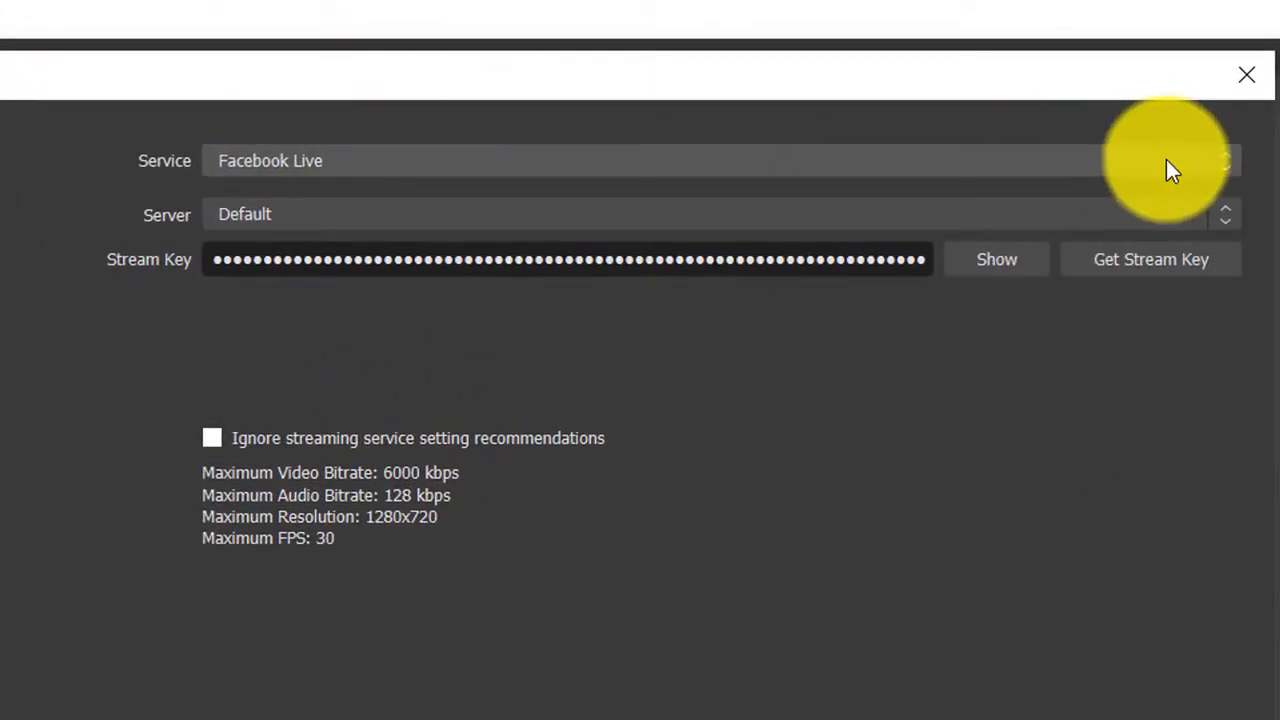
click(1172, 170)
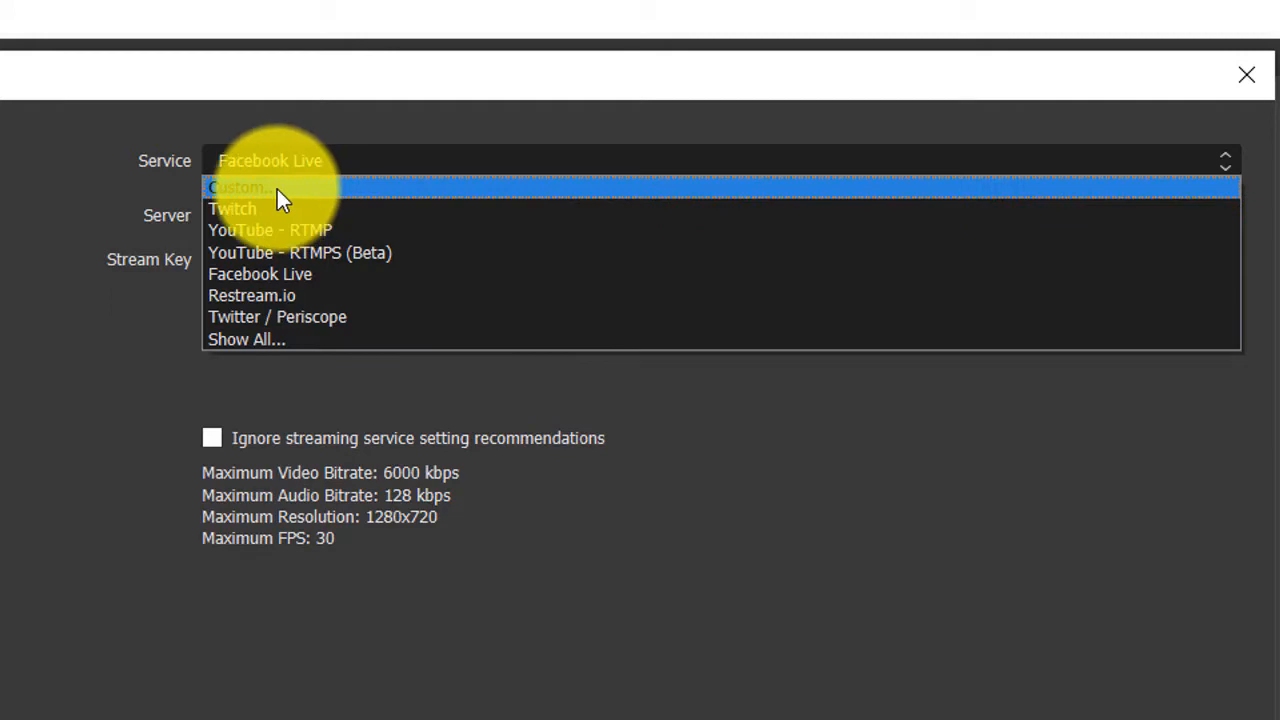
click(113, 410)
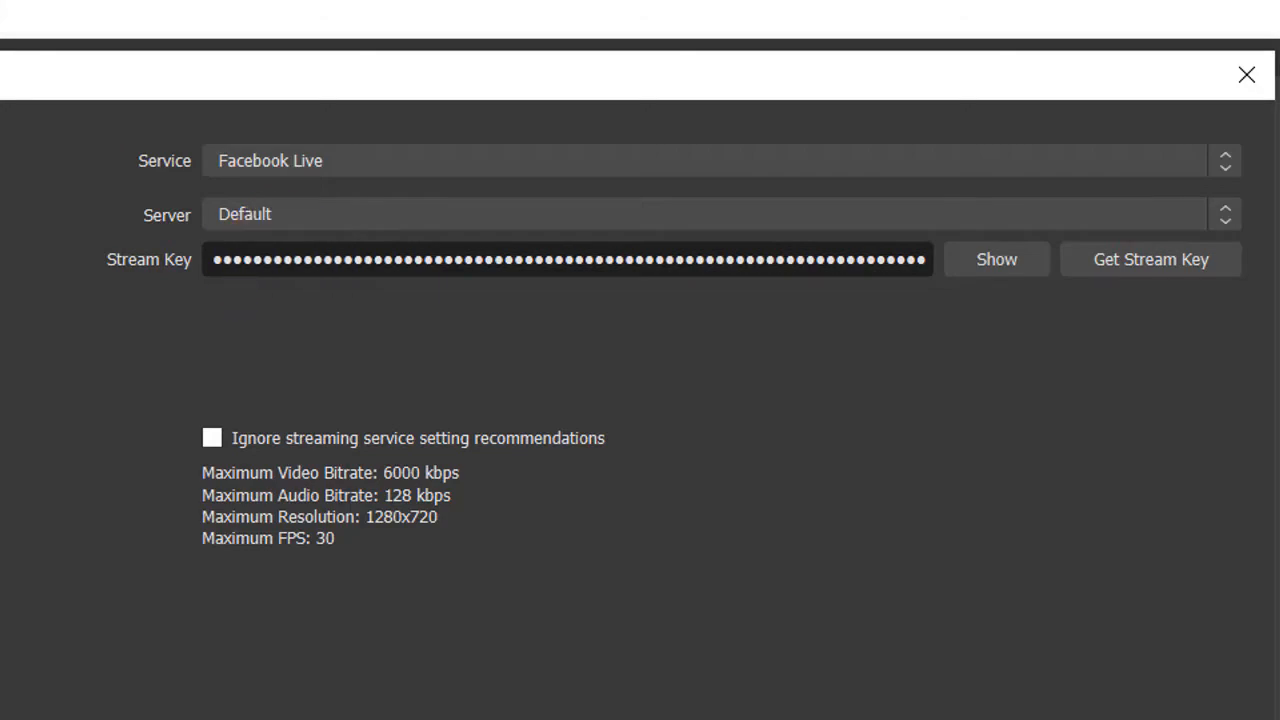
Step: Review the Output settings for streaming, recording, audio tracks and the replay buffer
click(106, 222)
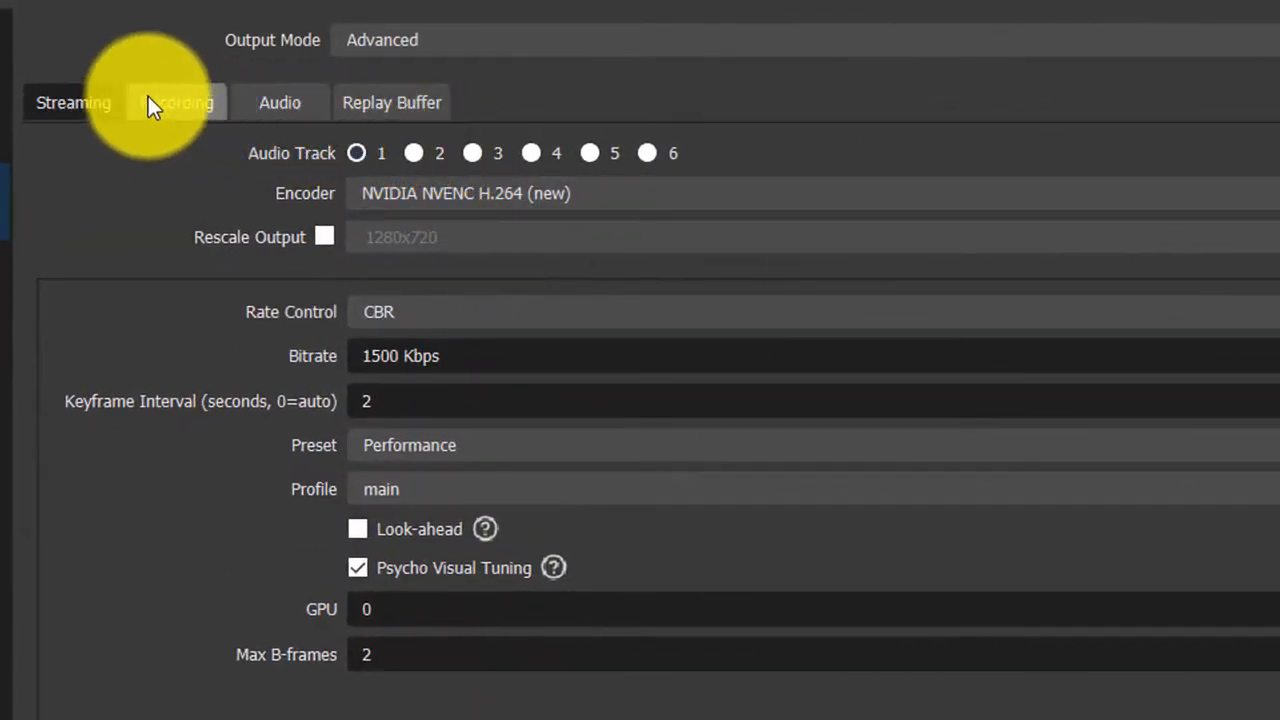
click(150, 97)
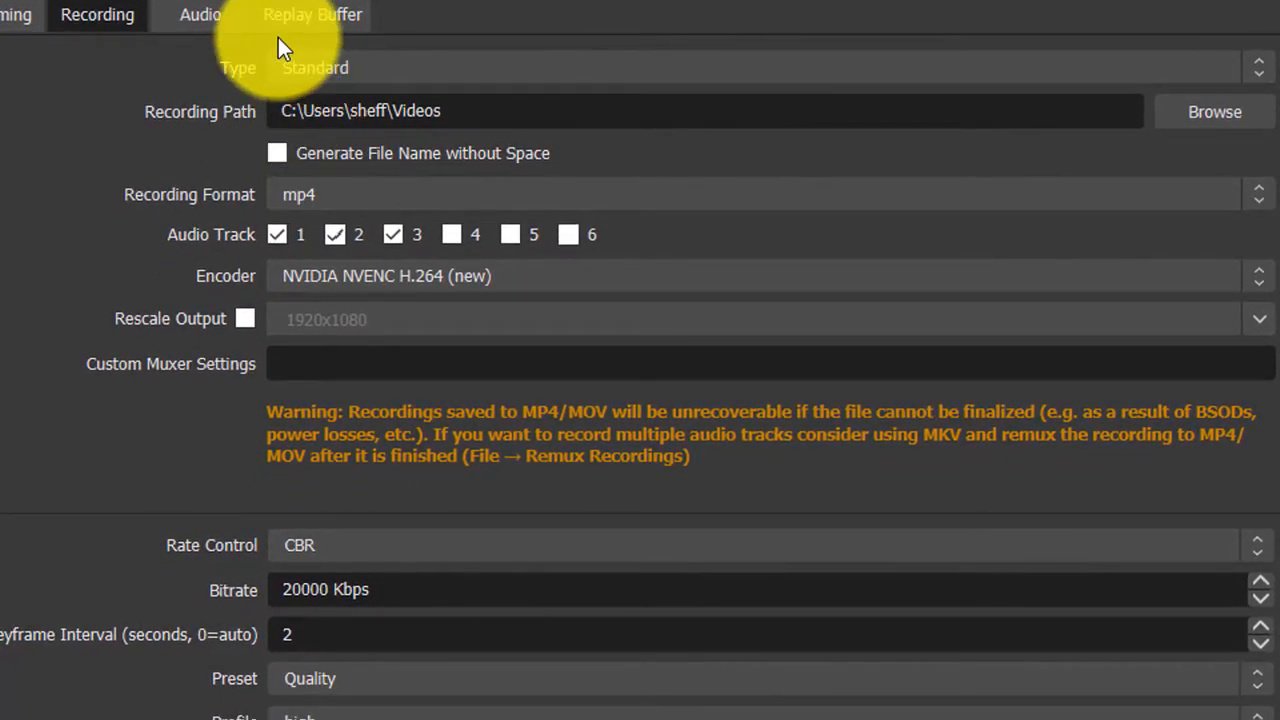
click(212, 25)
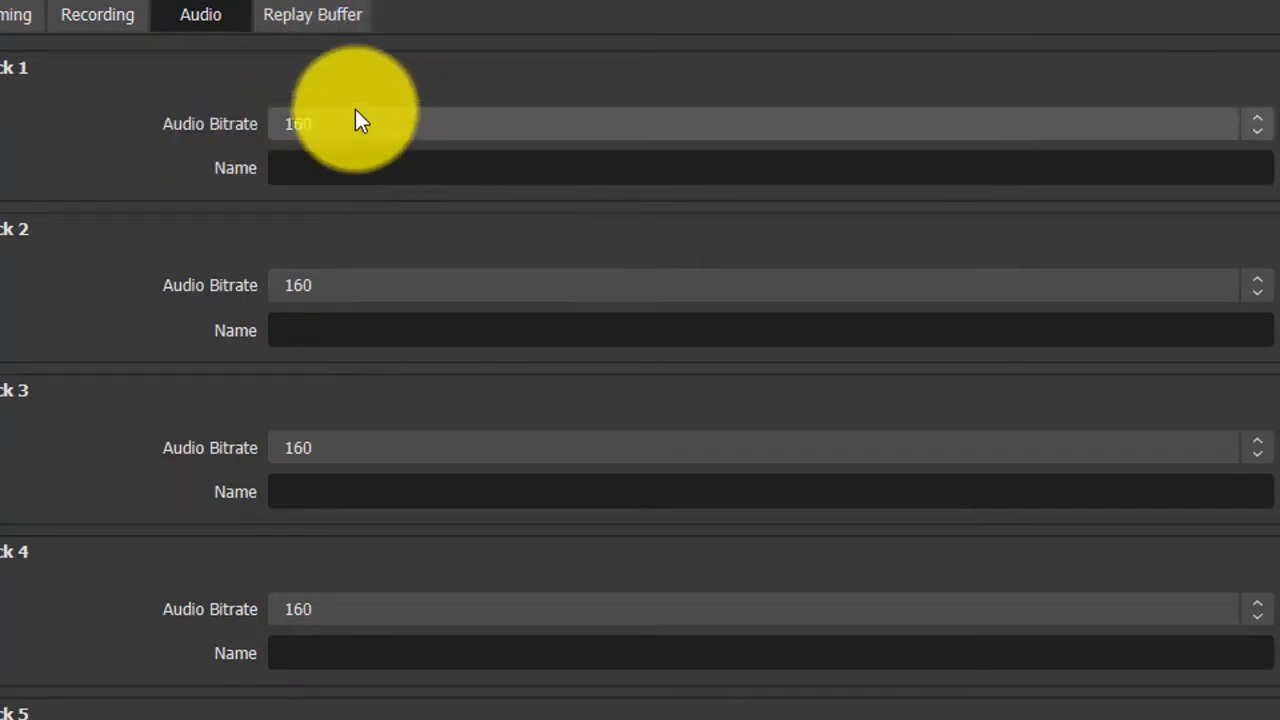
click(291, 22)
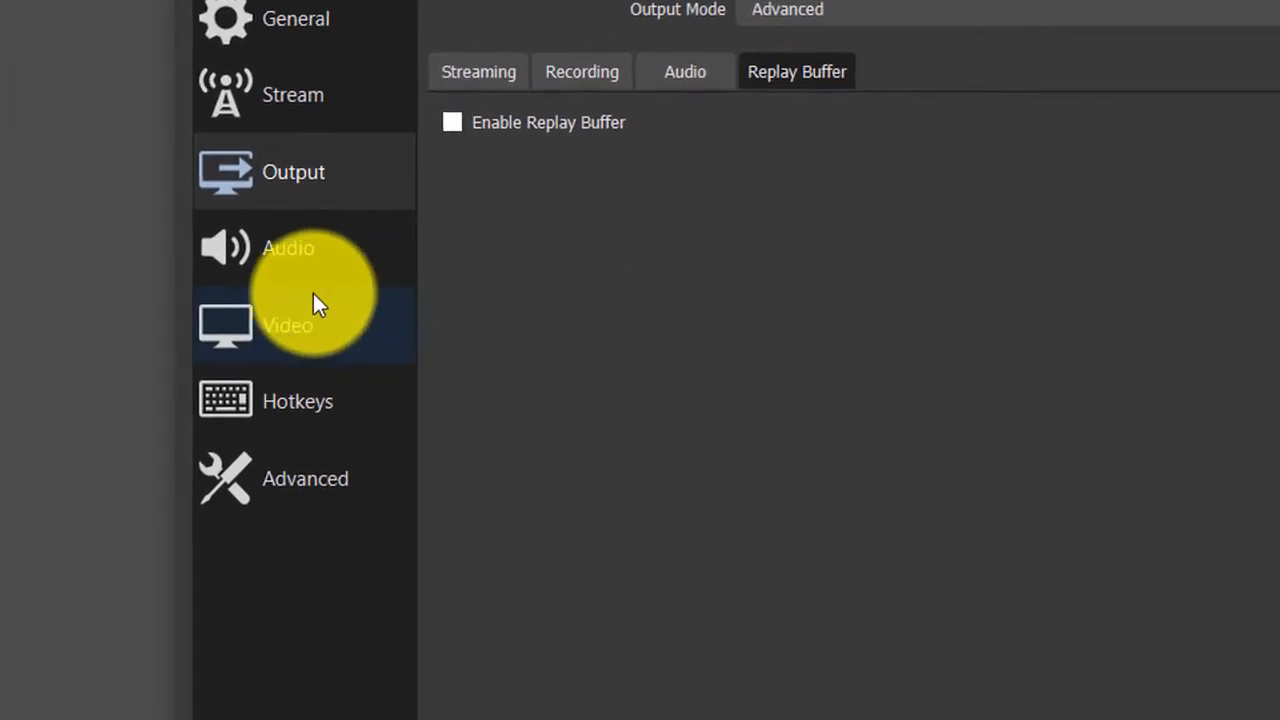
Step: Review the Audio, Video, Hotkeys and Advanced settings
click(60, 325)
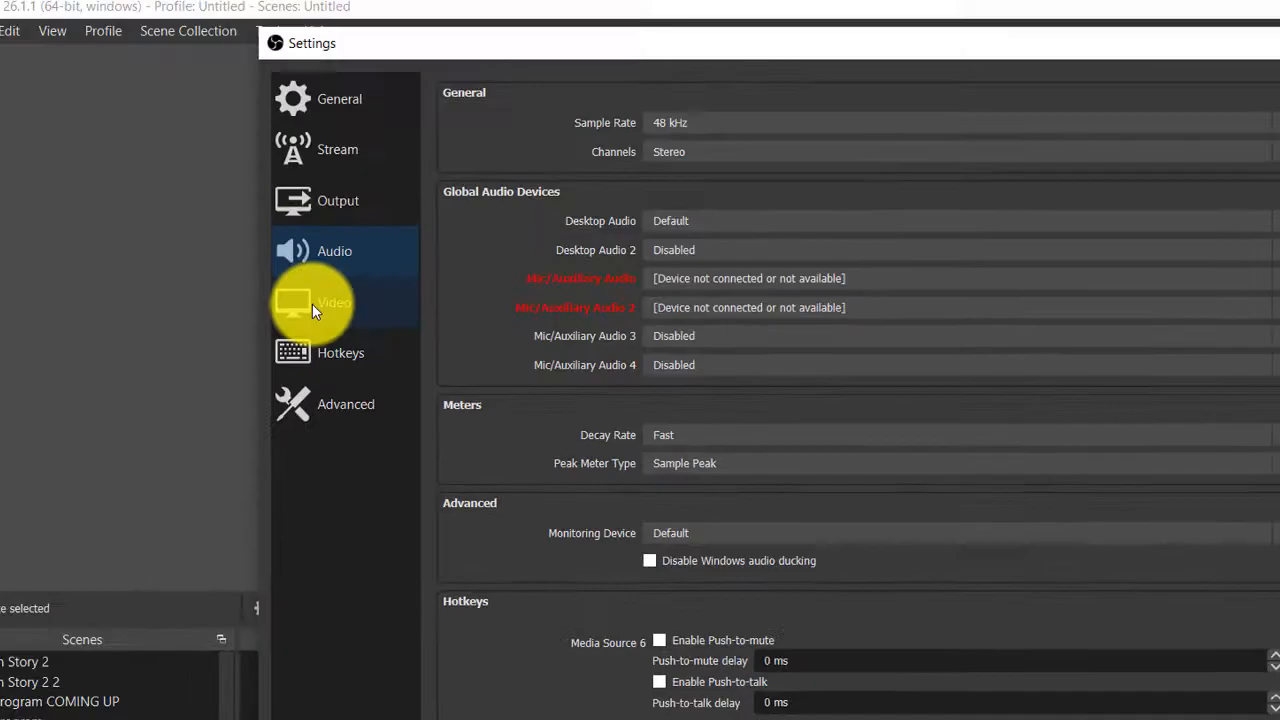
click(100, 190)
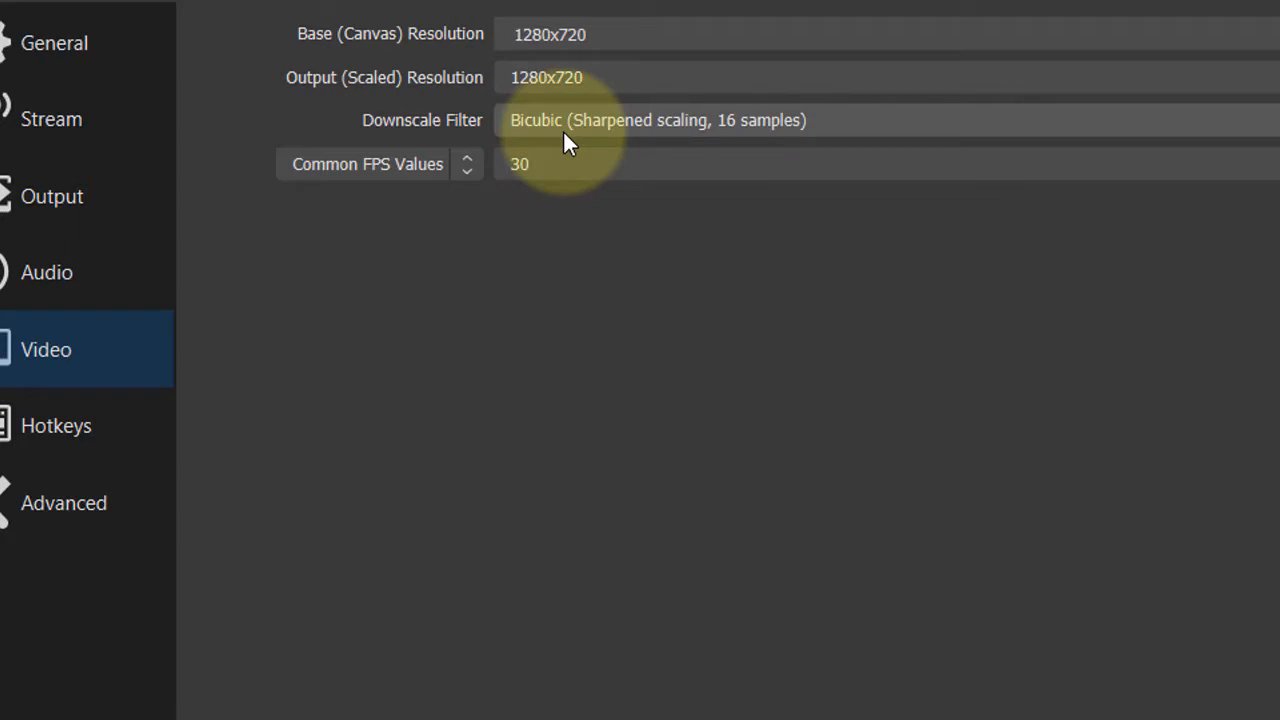
click(23, 436)
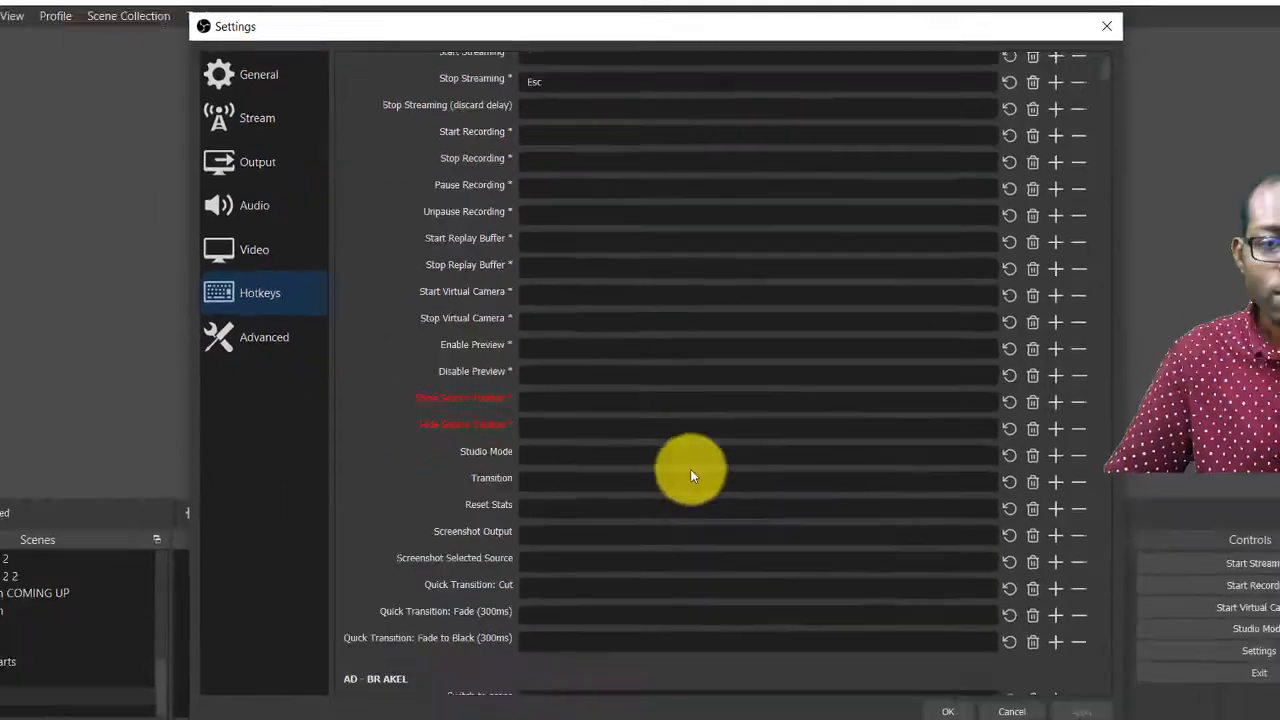
scroll(690, 475, down, 4)
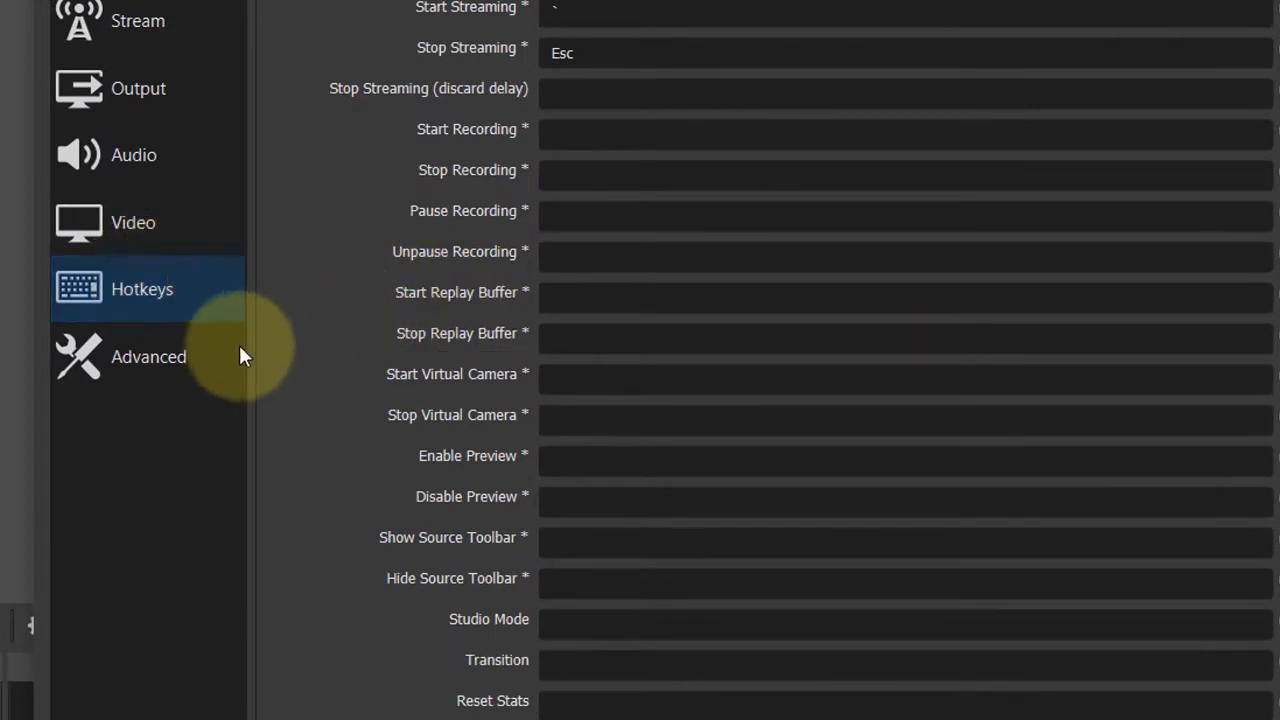
click(168, 378)
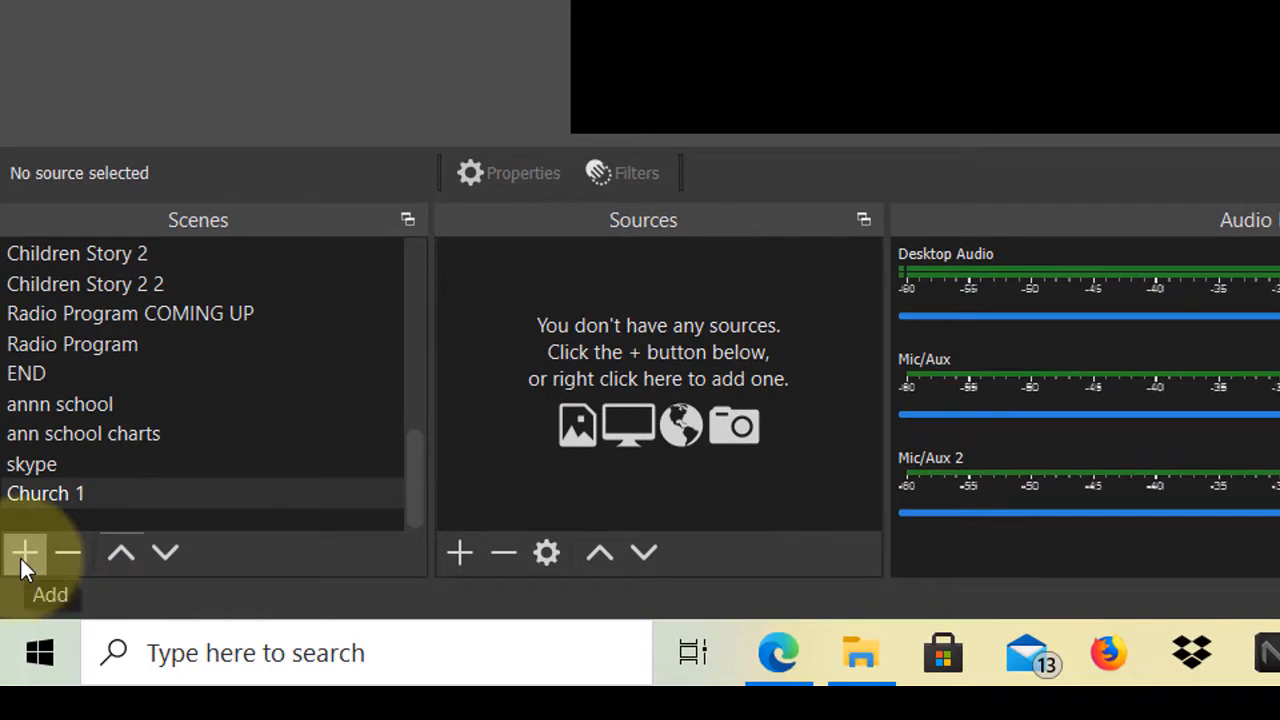
Step: Add a new scene named Face Capture and select it in the scene list
click(22, 560)
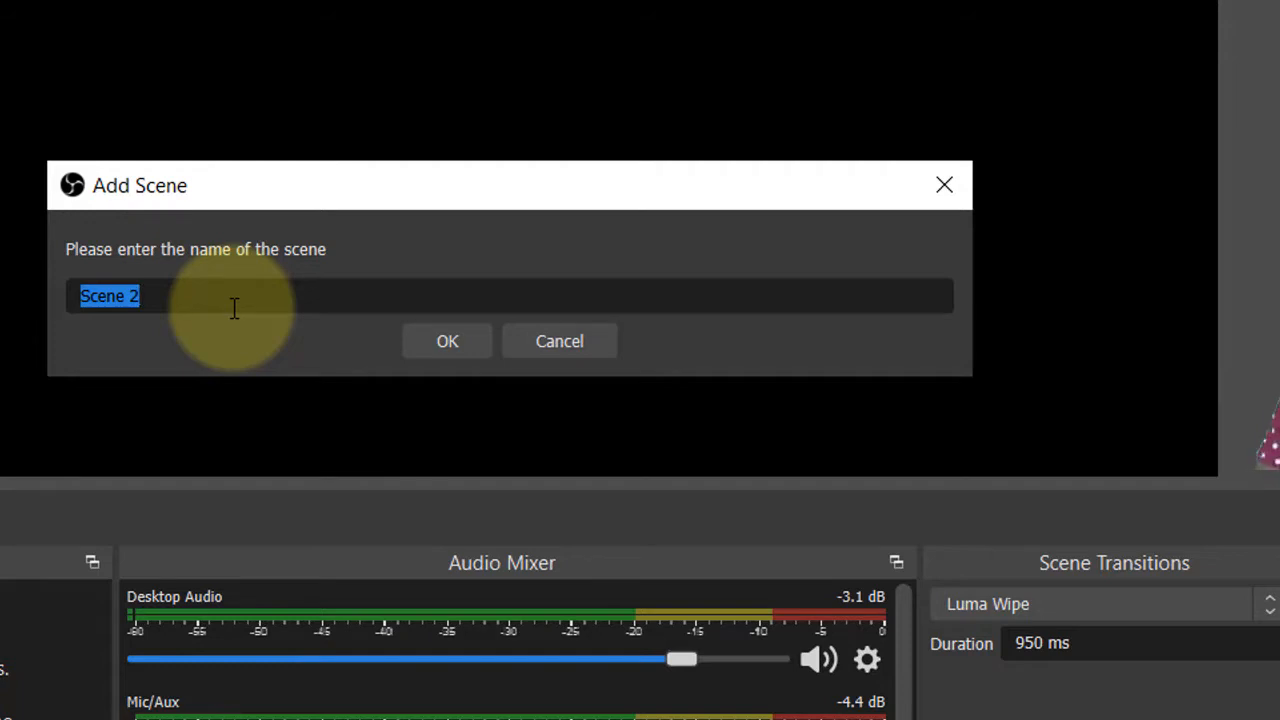
text(Face Capture)
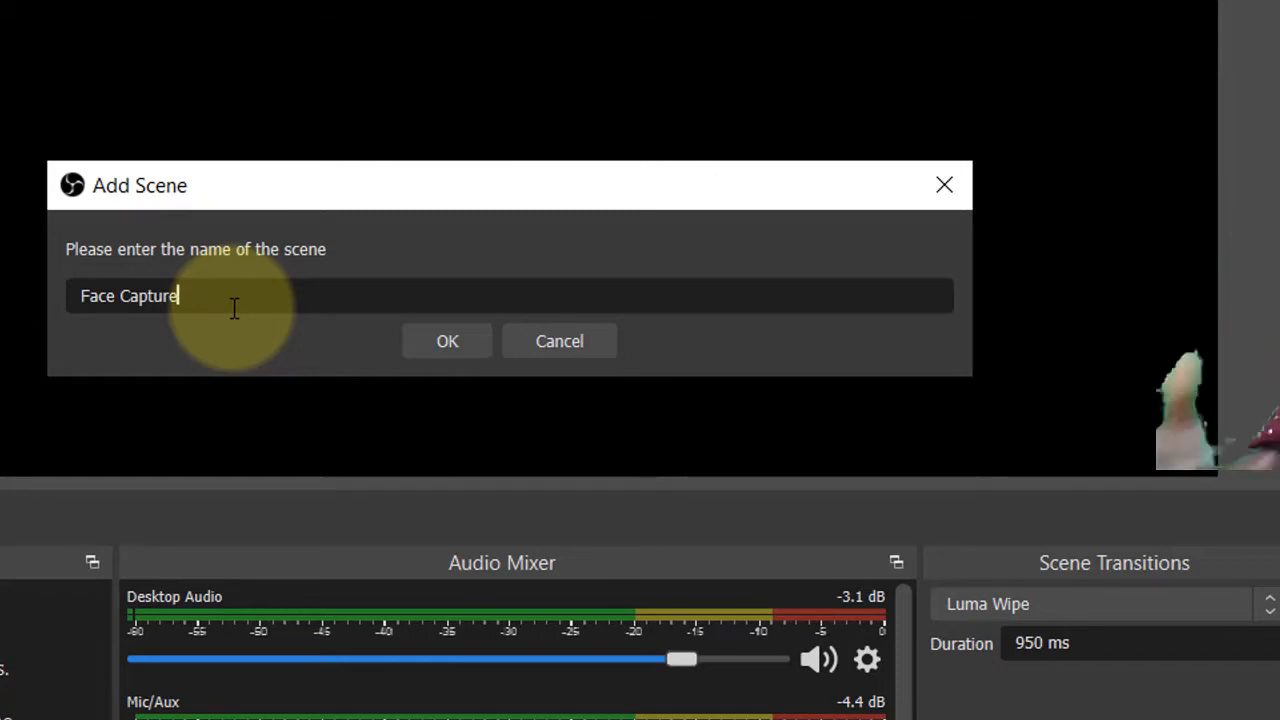
click(453, 346)
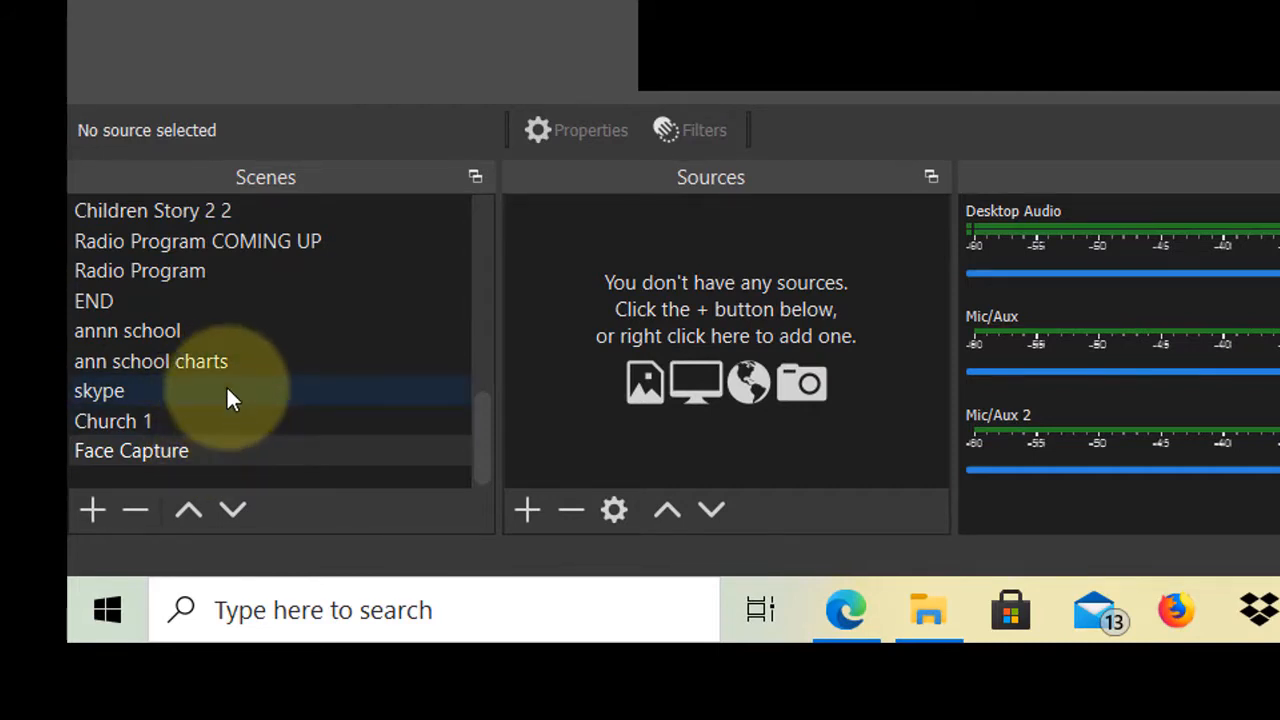
click(202, 455)
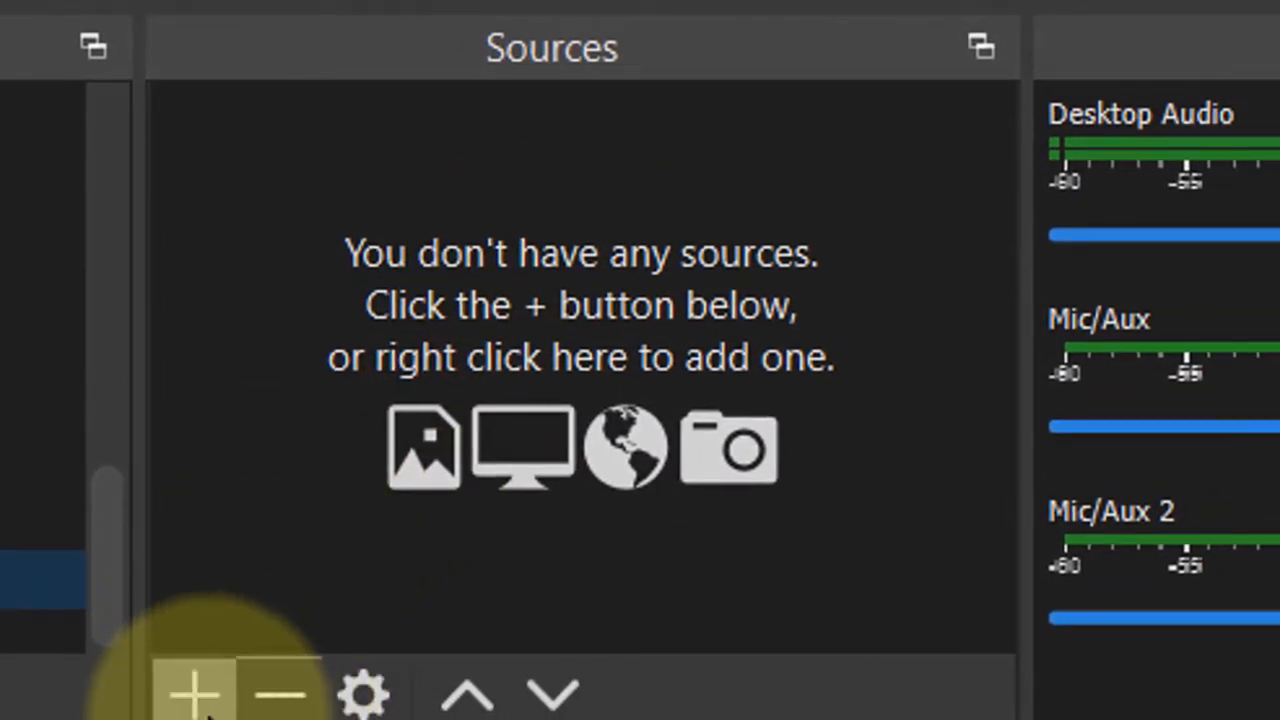
Step: Add a new Video Capture Device source named "web cam" to the Face Capture scene
click(196, 700)
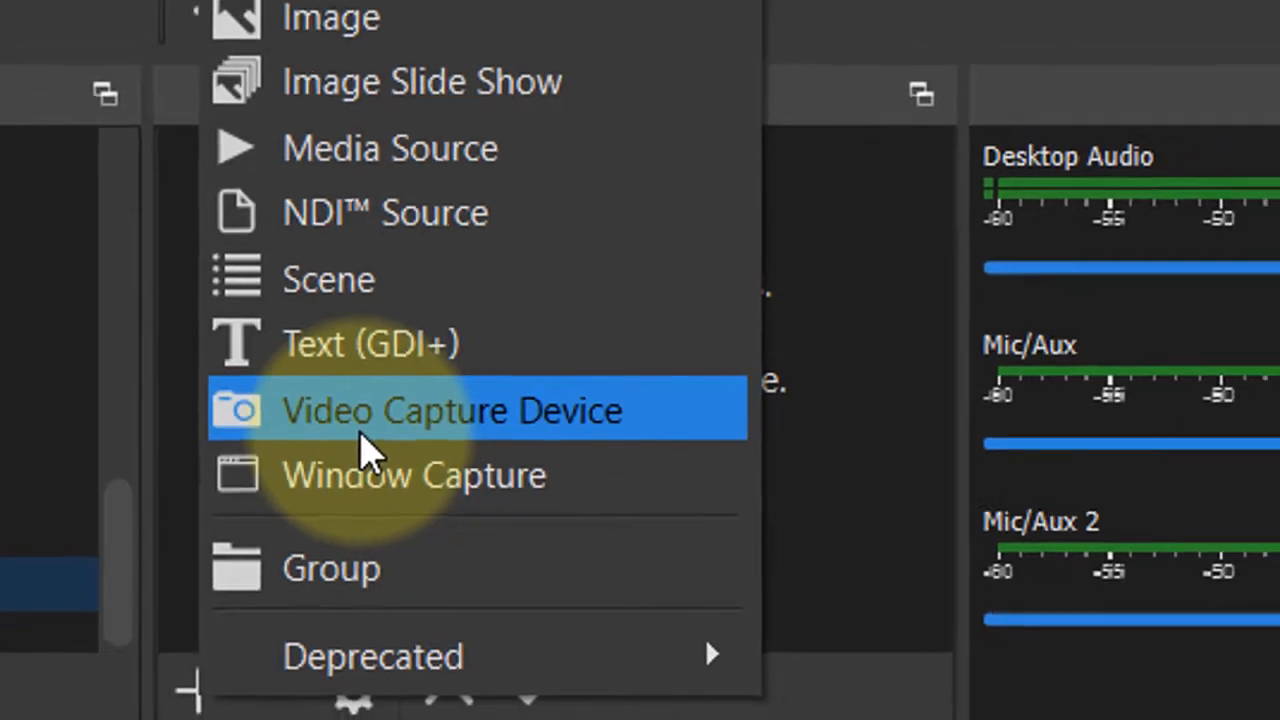
click(375, 402)
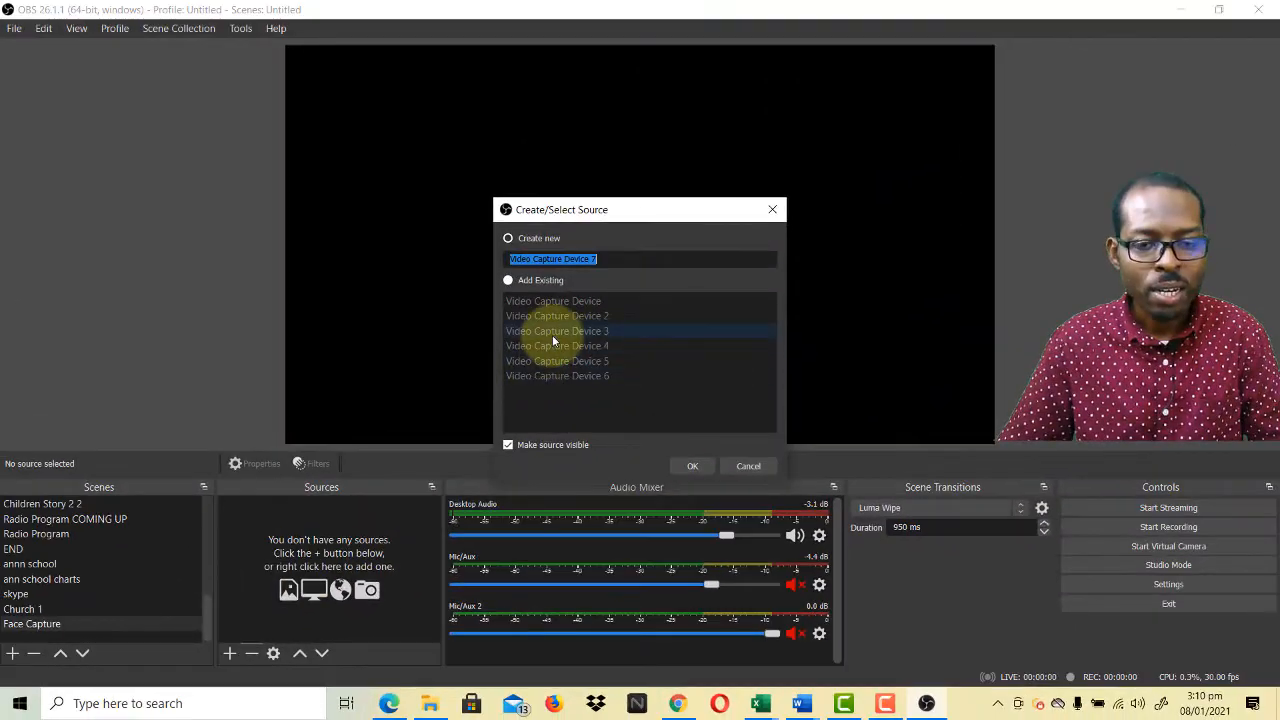
click(621, 263)
drag(592, 262, 452, 279)
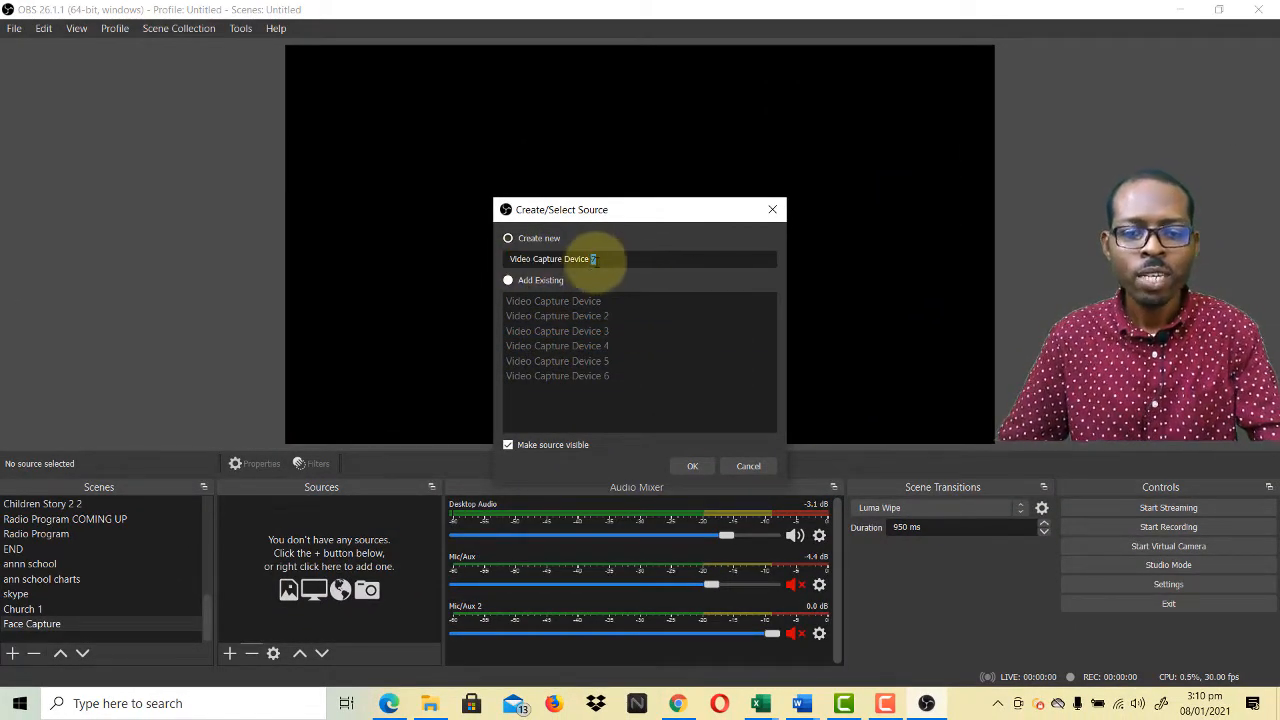
click(692, 466)
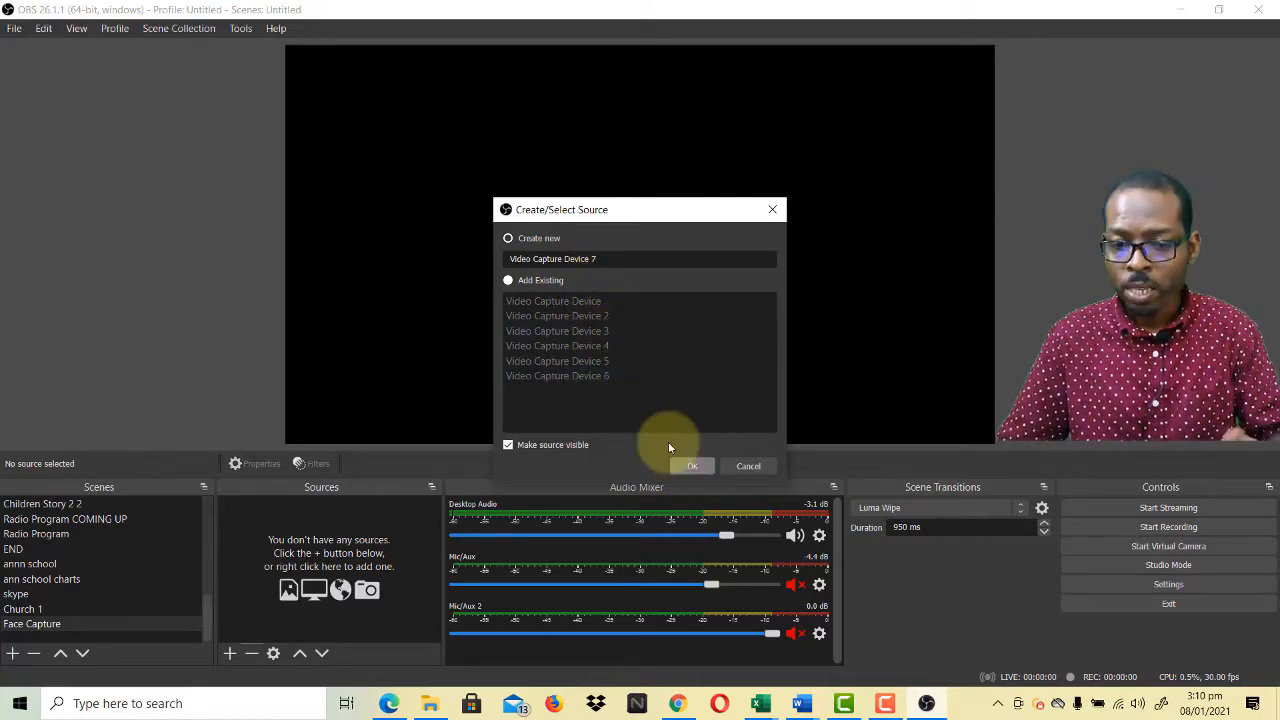
drag(606, 258, 509, 258)
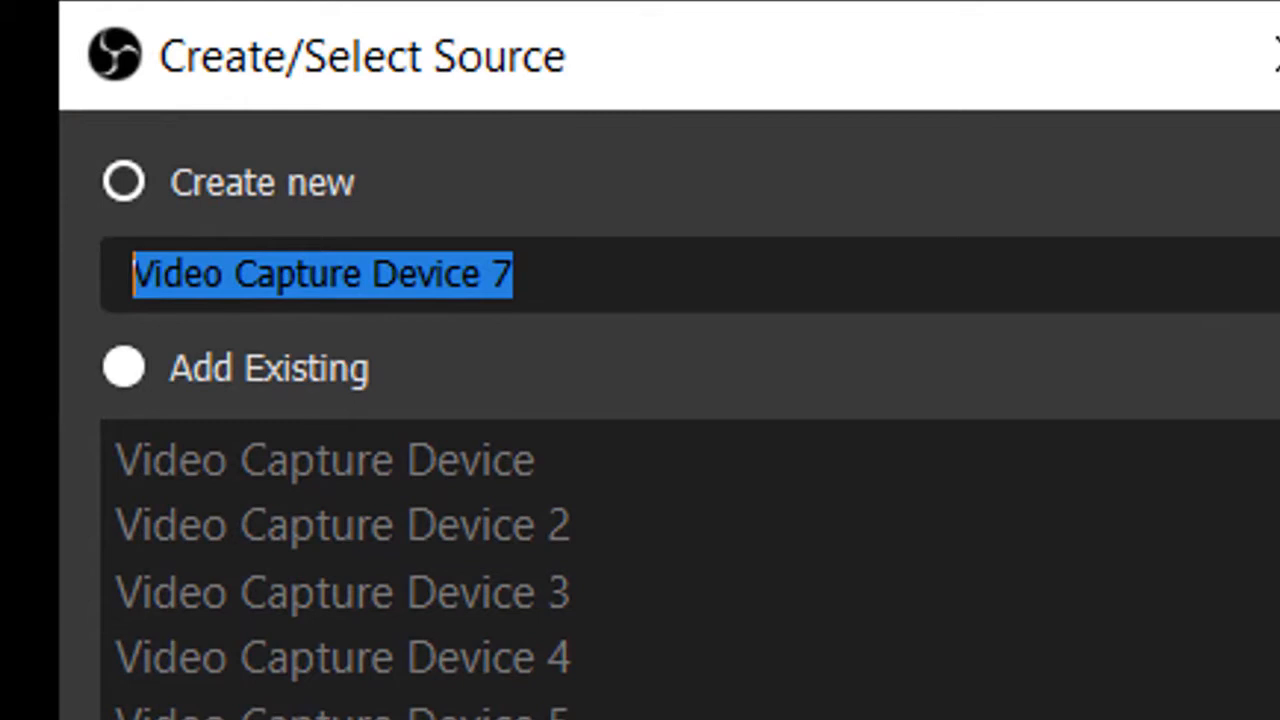
text(web cam)
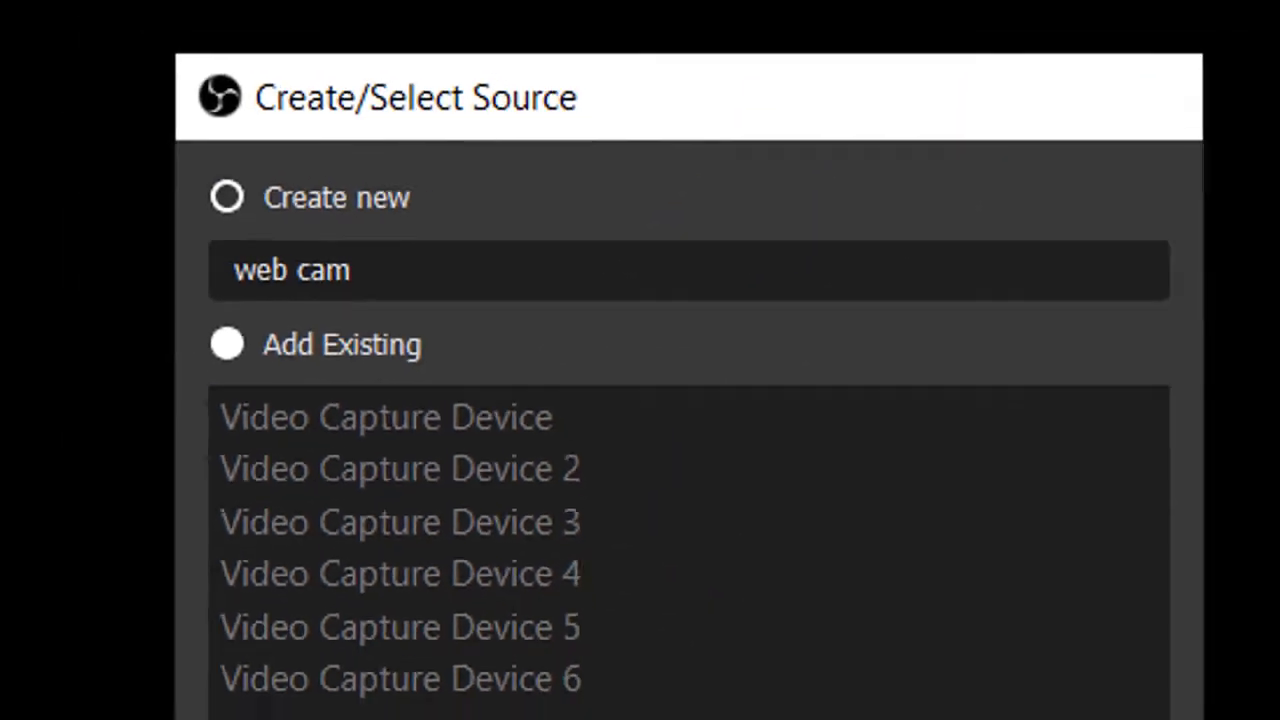
click(703, 491)
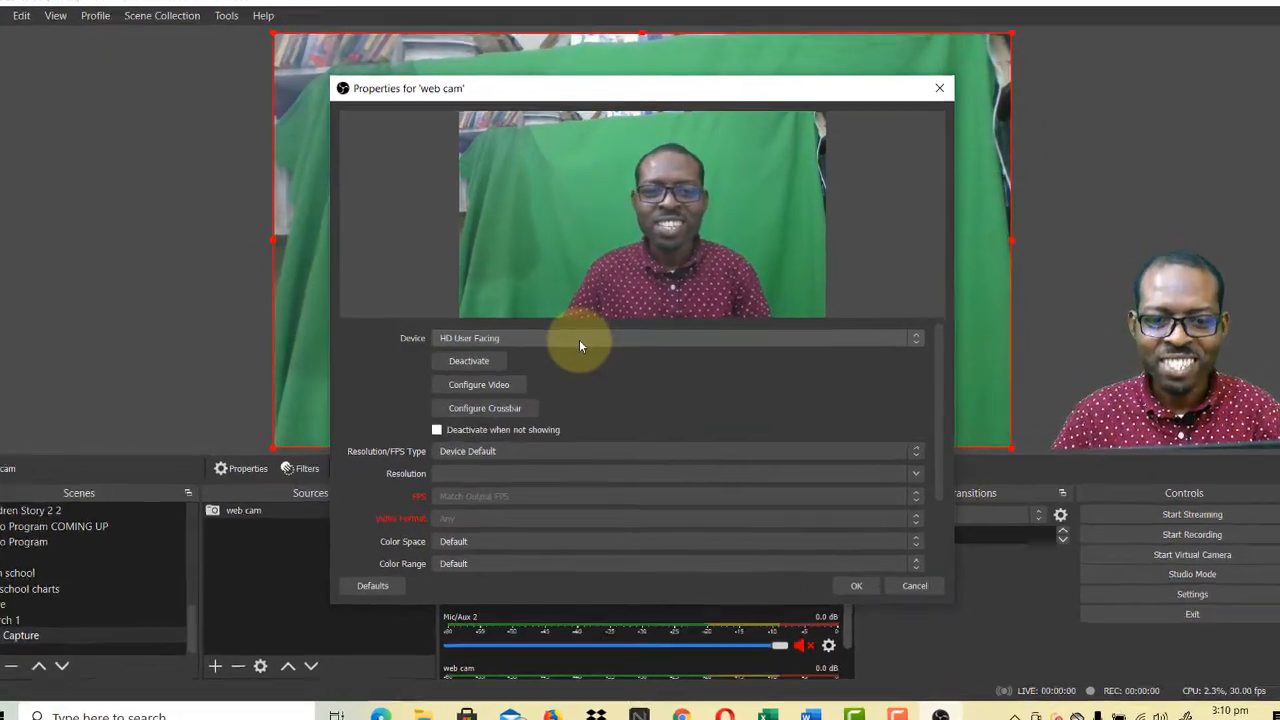
Step: Choose HD User Facing as the web cam source's device and accept its properties
click(579, 341)
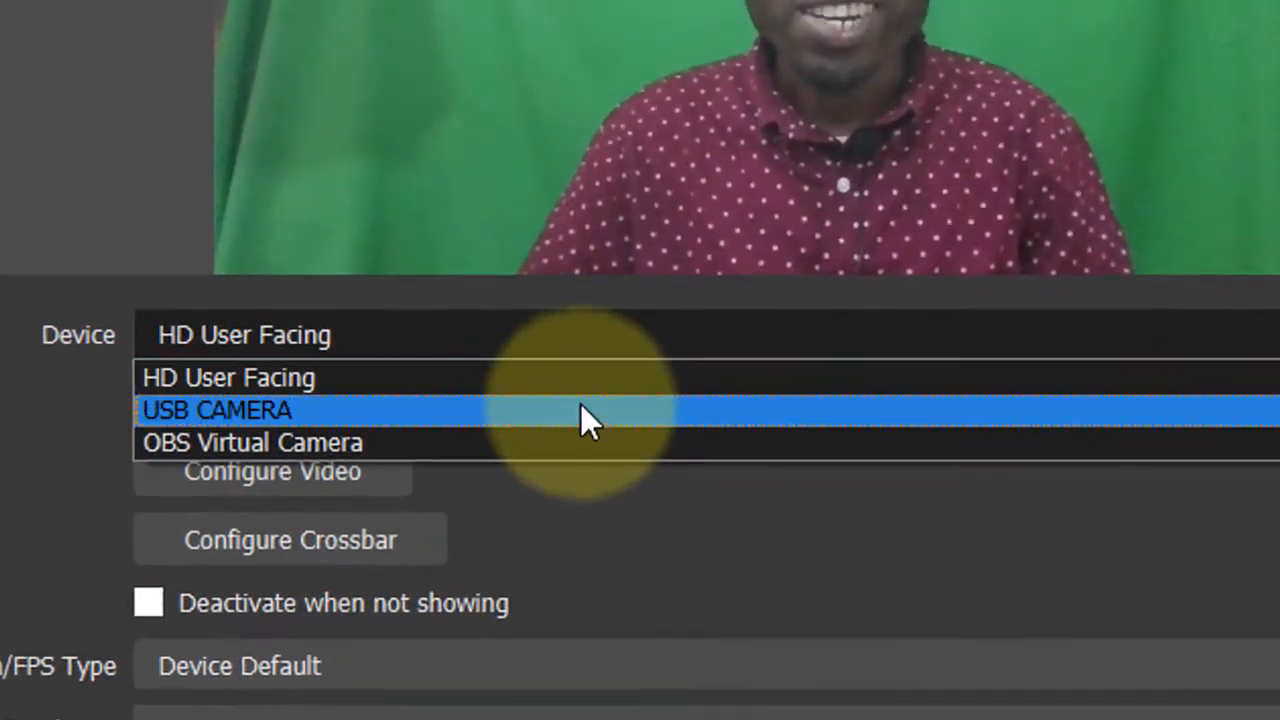
click(566, 378)
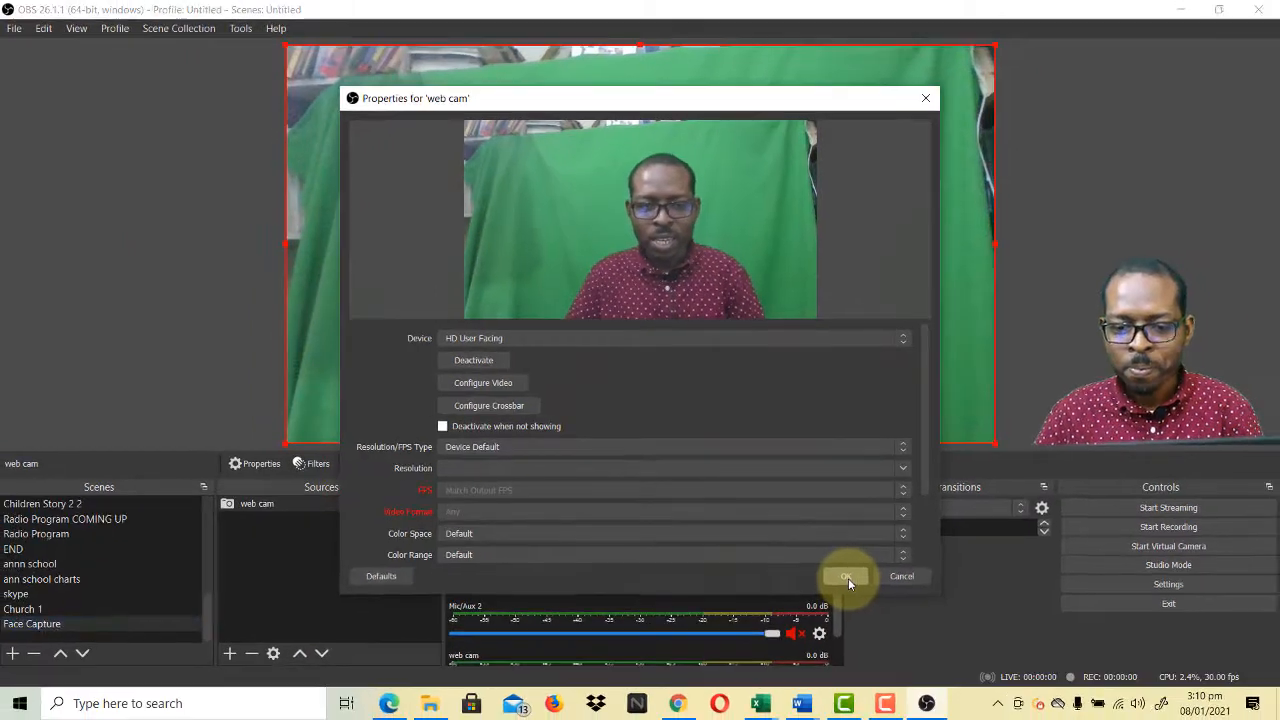
click(848, 578)
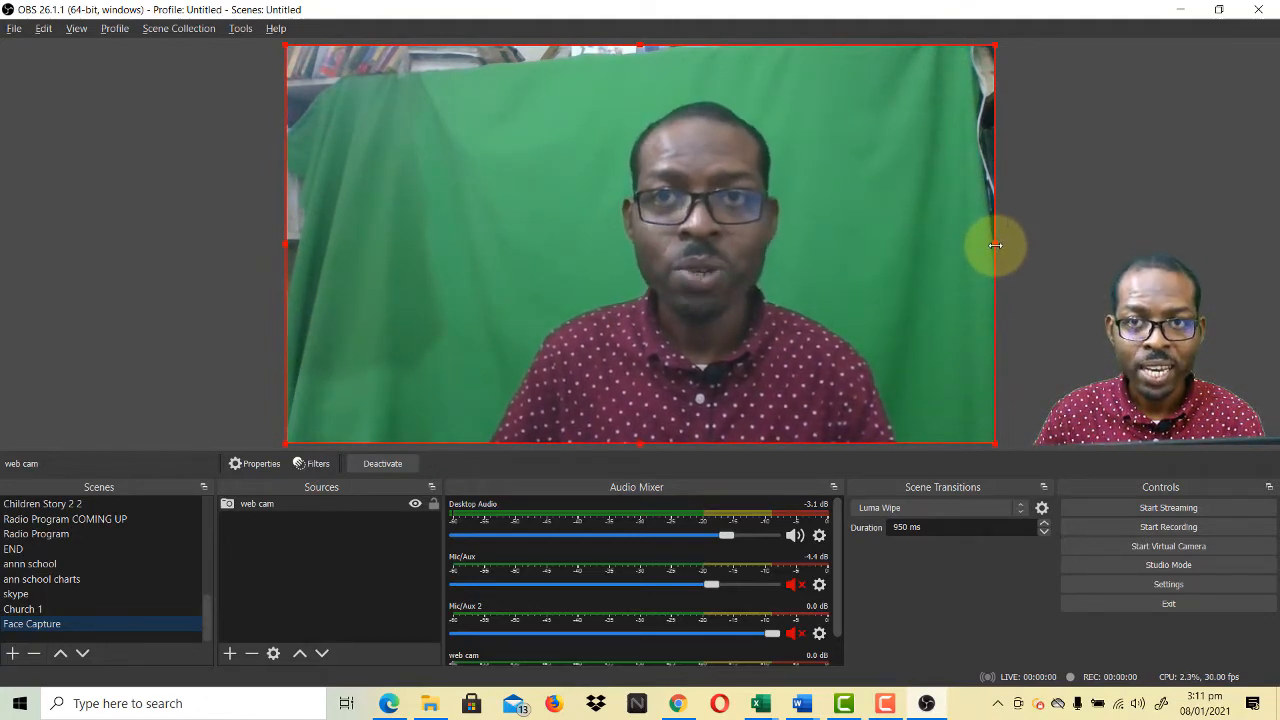
Step: Crop the web cam source in the preview at its right, left and top edges to leave only the green-screen area, then deselect it
drag(995, 245, 921, 249)
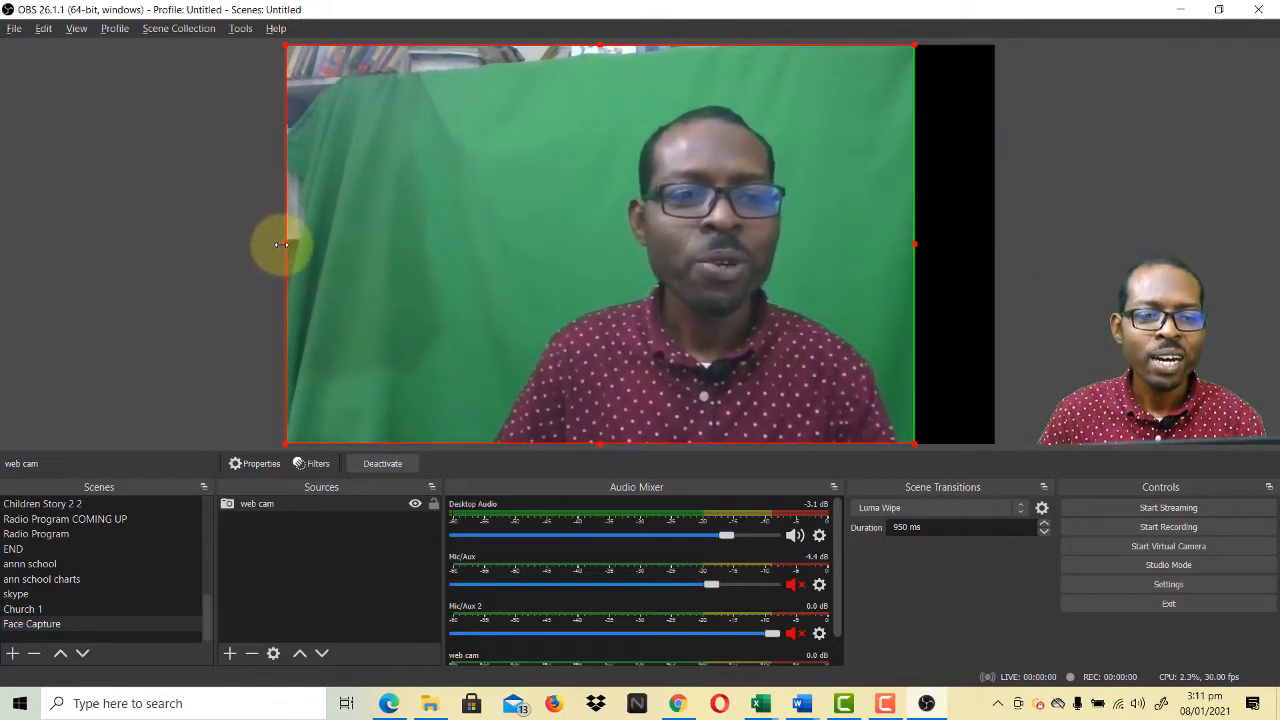
drag(287, 243, 470, 257)
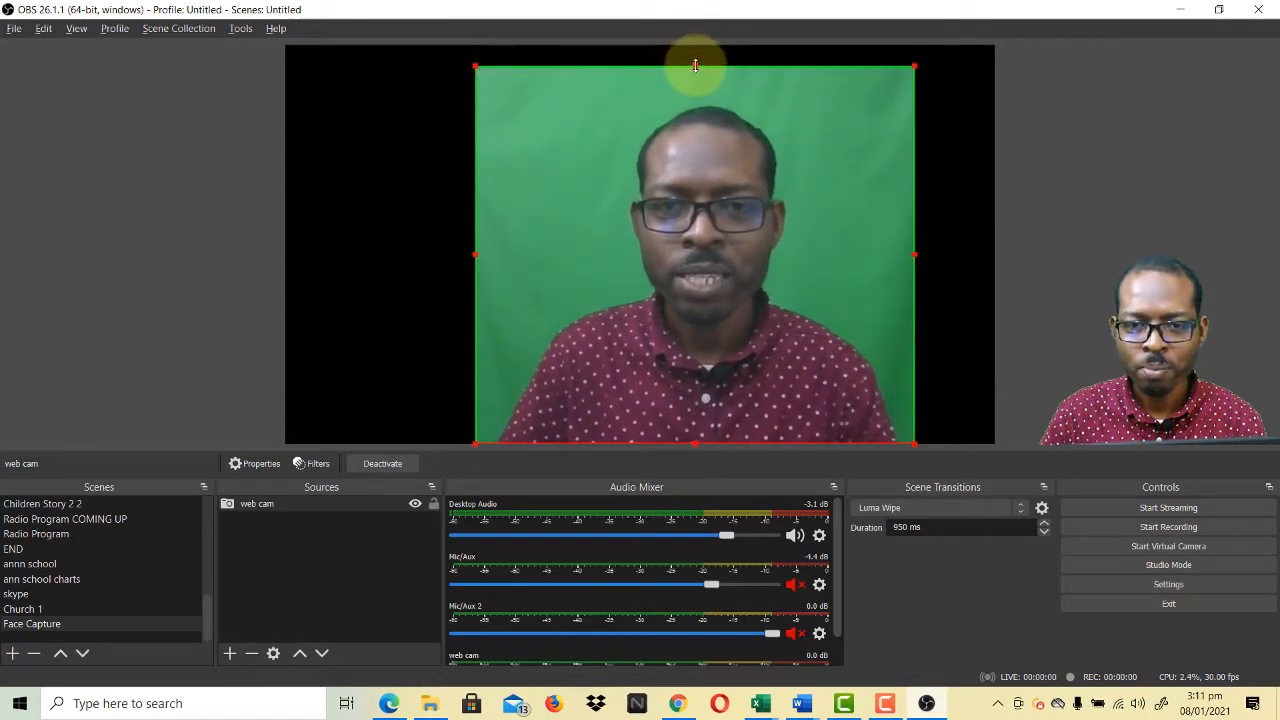
click(968, 273)
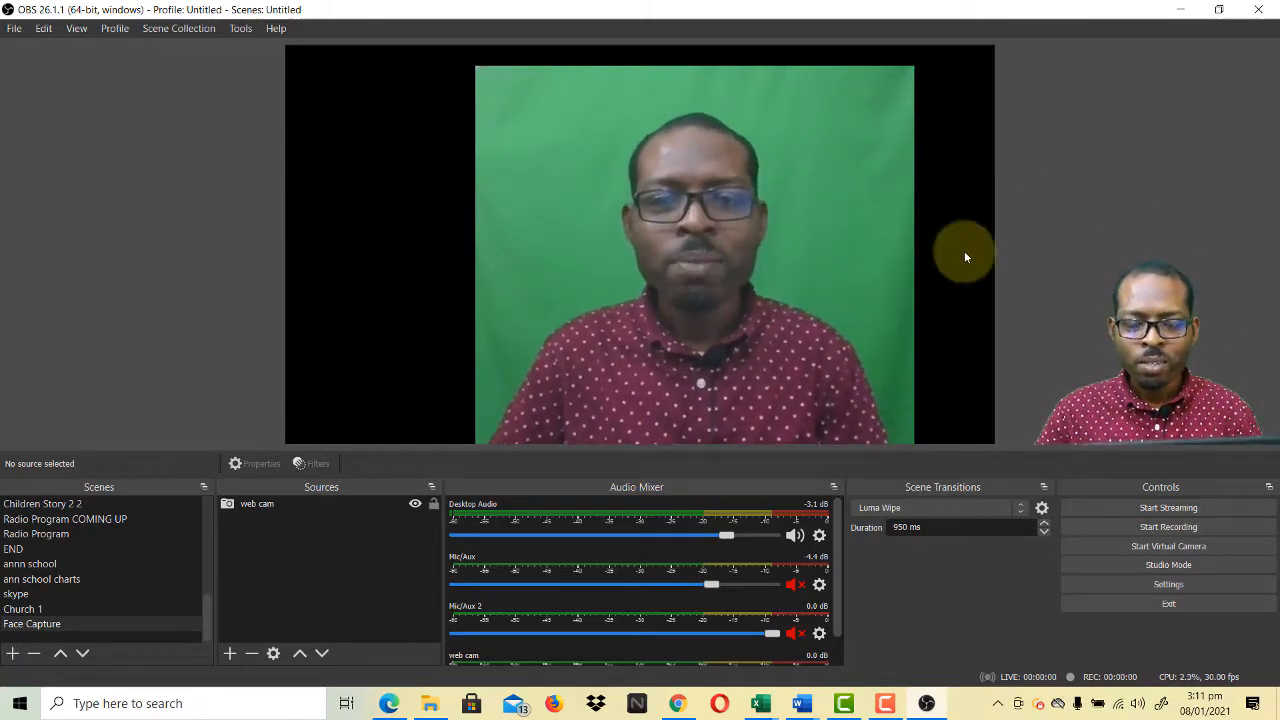
Step: Move the web cam source to the horizontal centre of the preview canvas and deselect it
drag(697, 224, 642, 219)
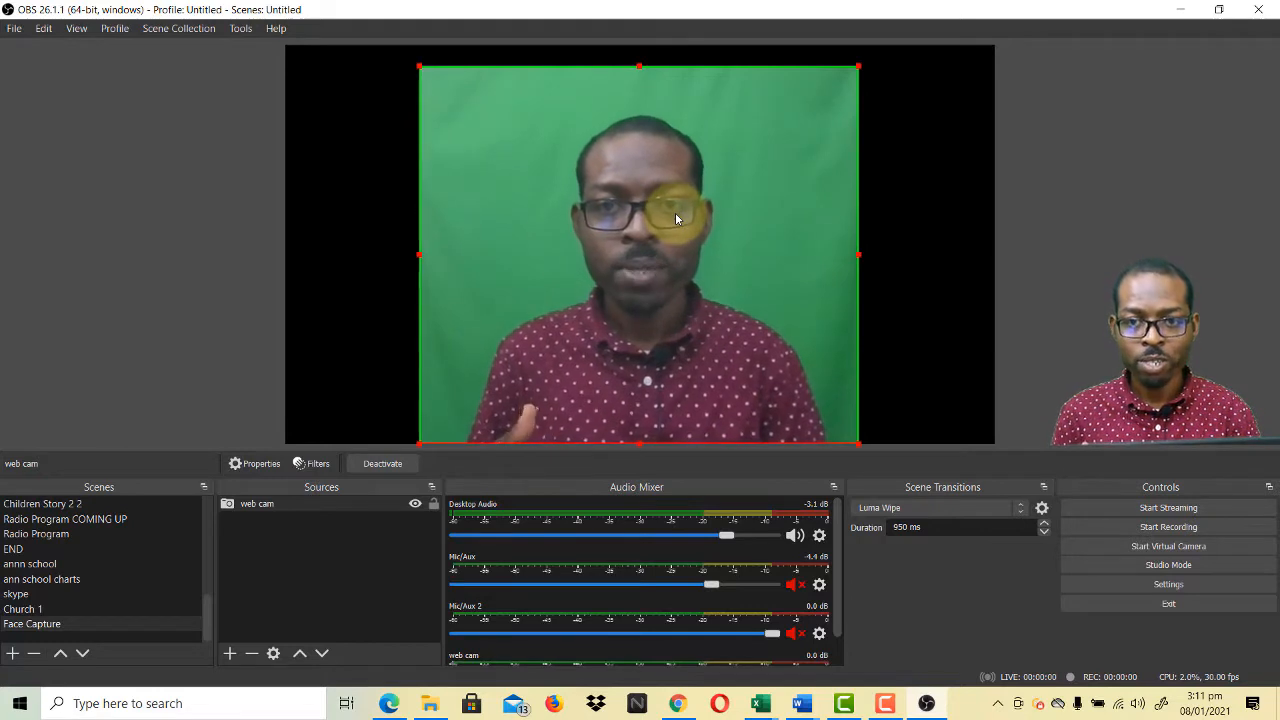
click(914, 230)
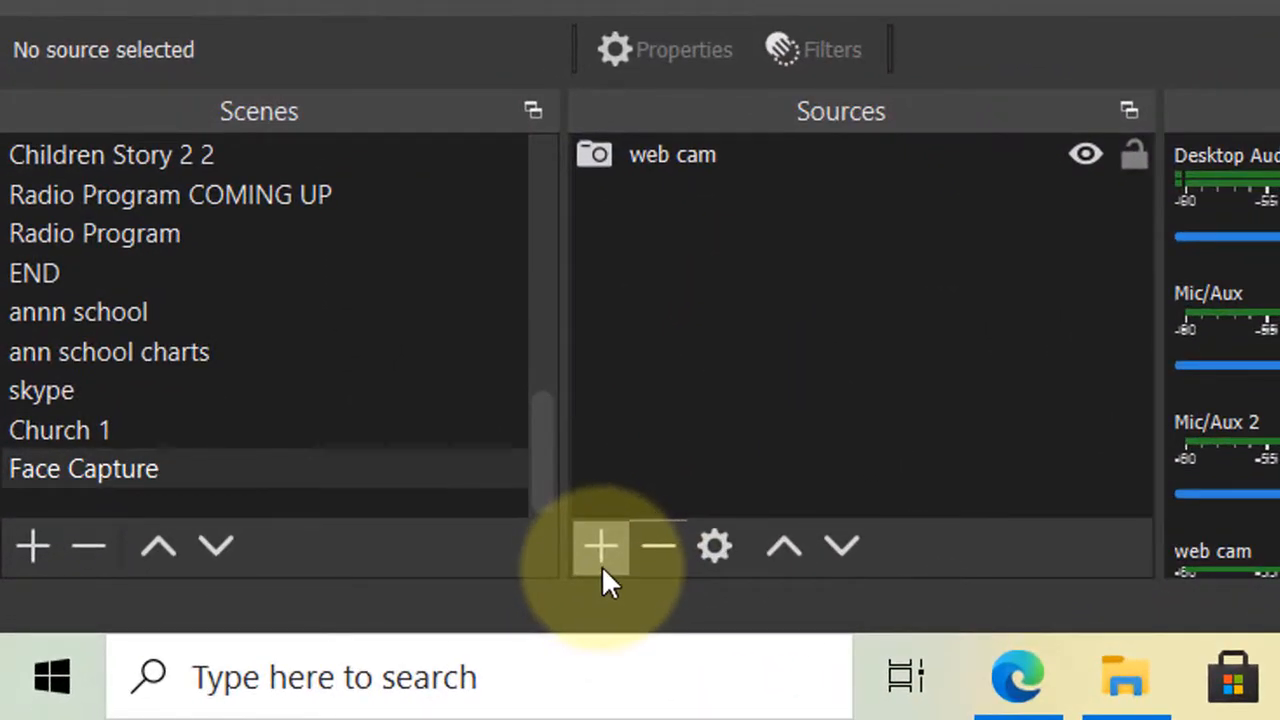
Step: Add a new Image source to the Face Capture scene using BLUE BACK.jpg from the sampl folder in Downloads
click(609, 549)
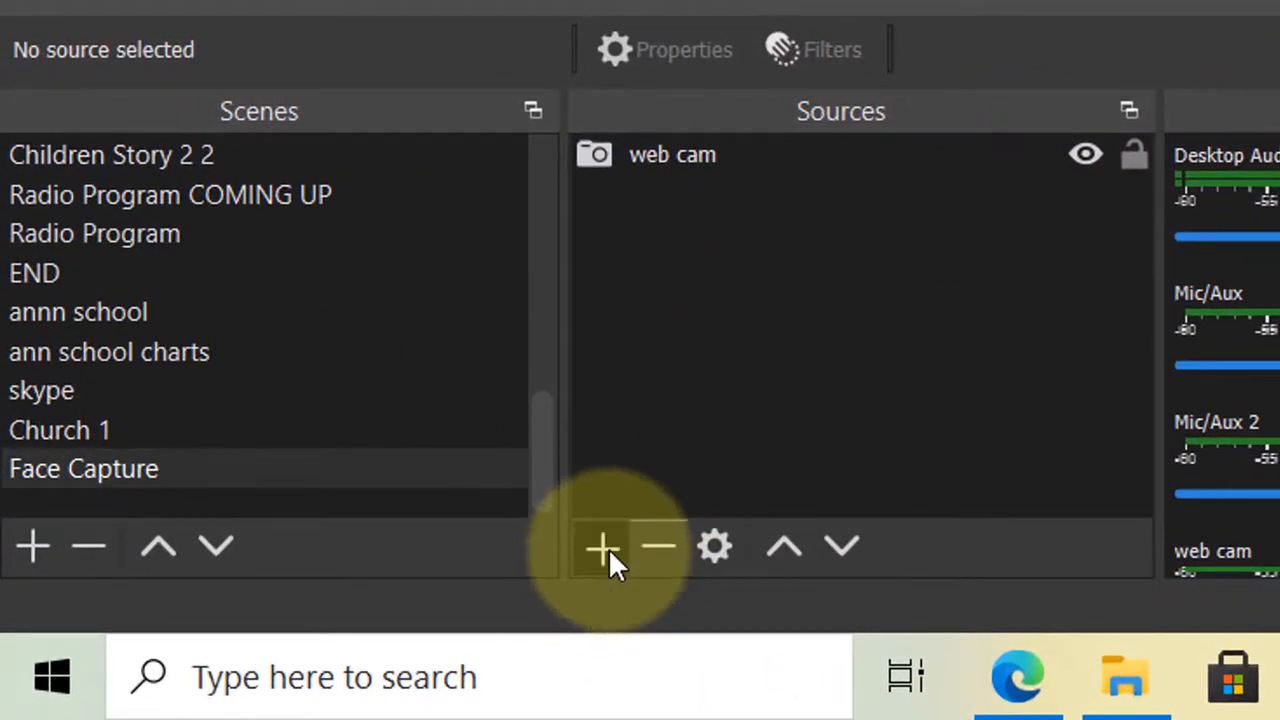
click(796, 56)
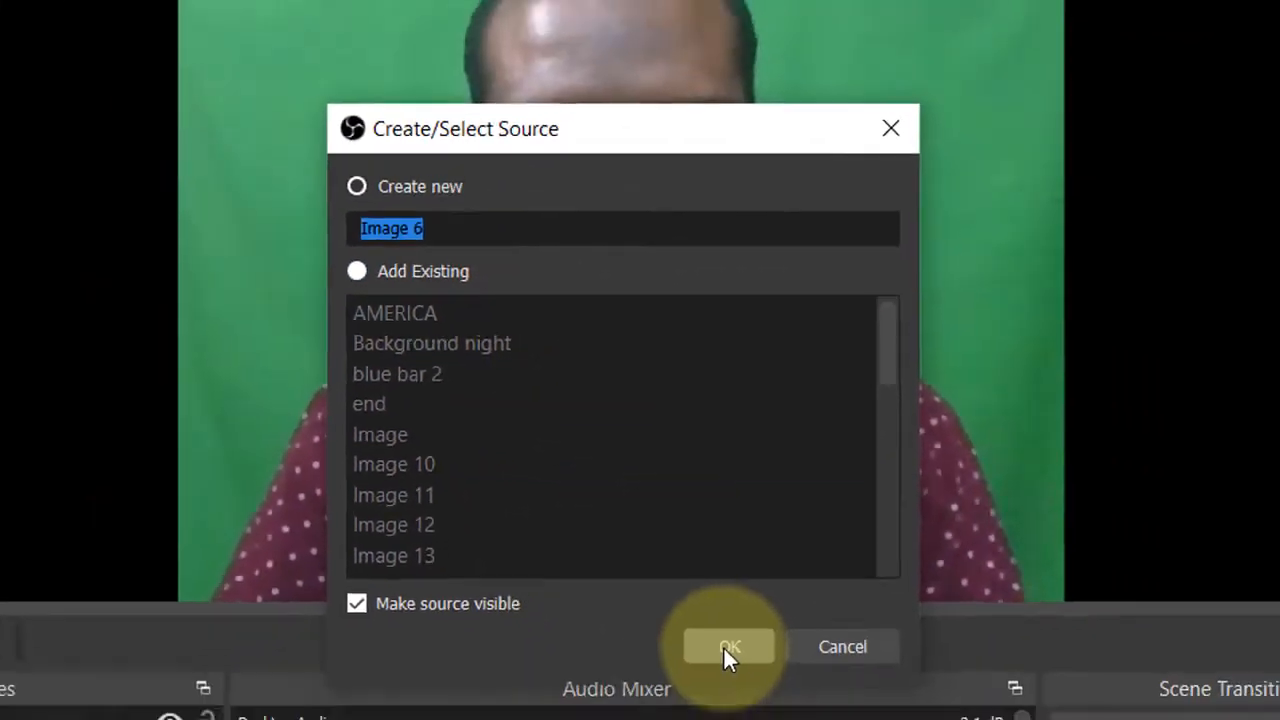
click(725, 646)
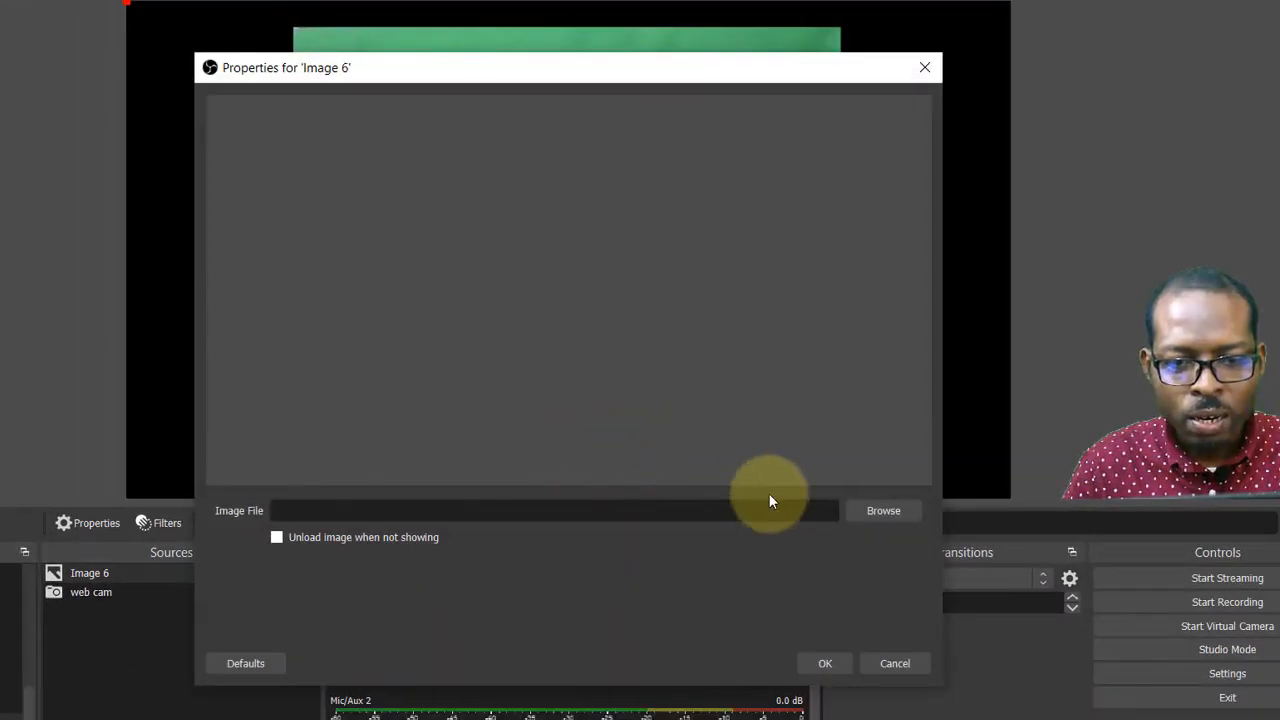
click(870, 512)
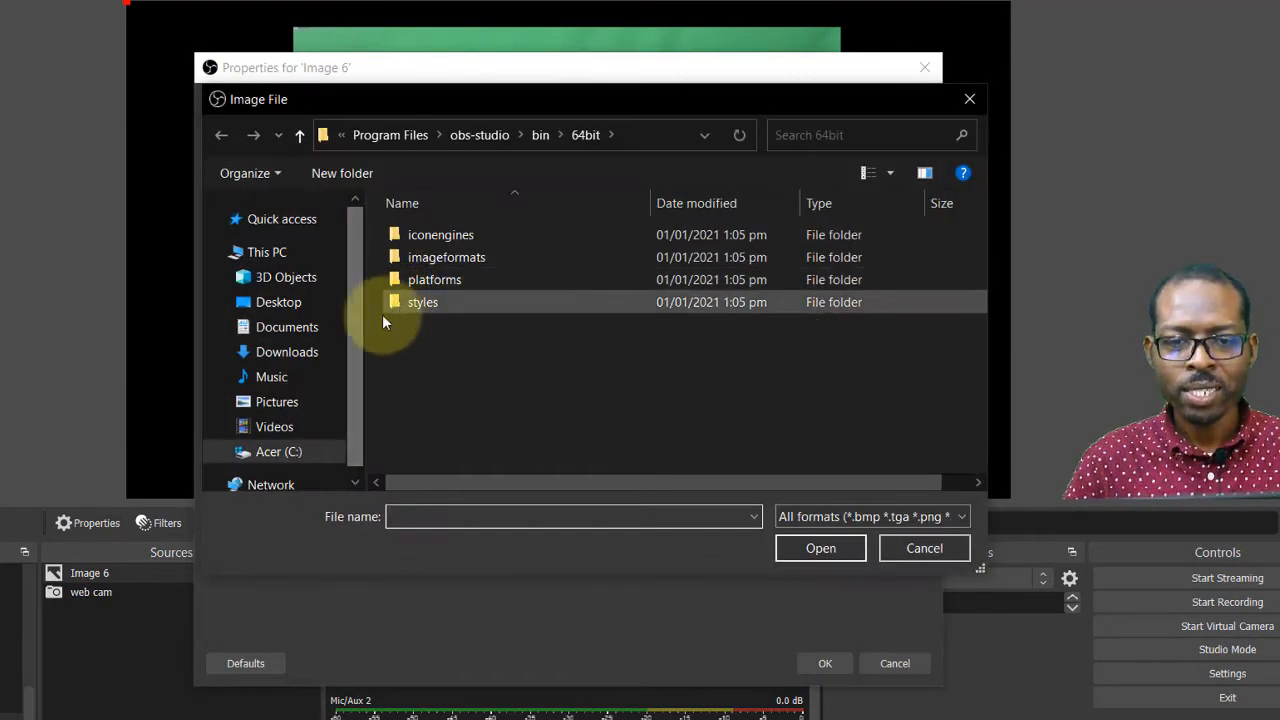
click(287, 352)
double_click(421, 258)
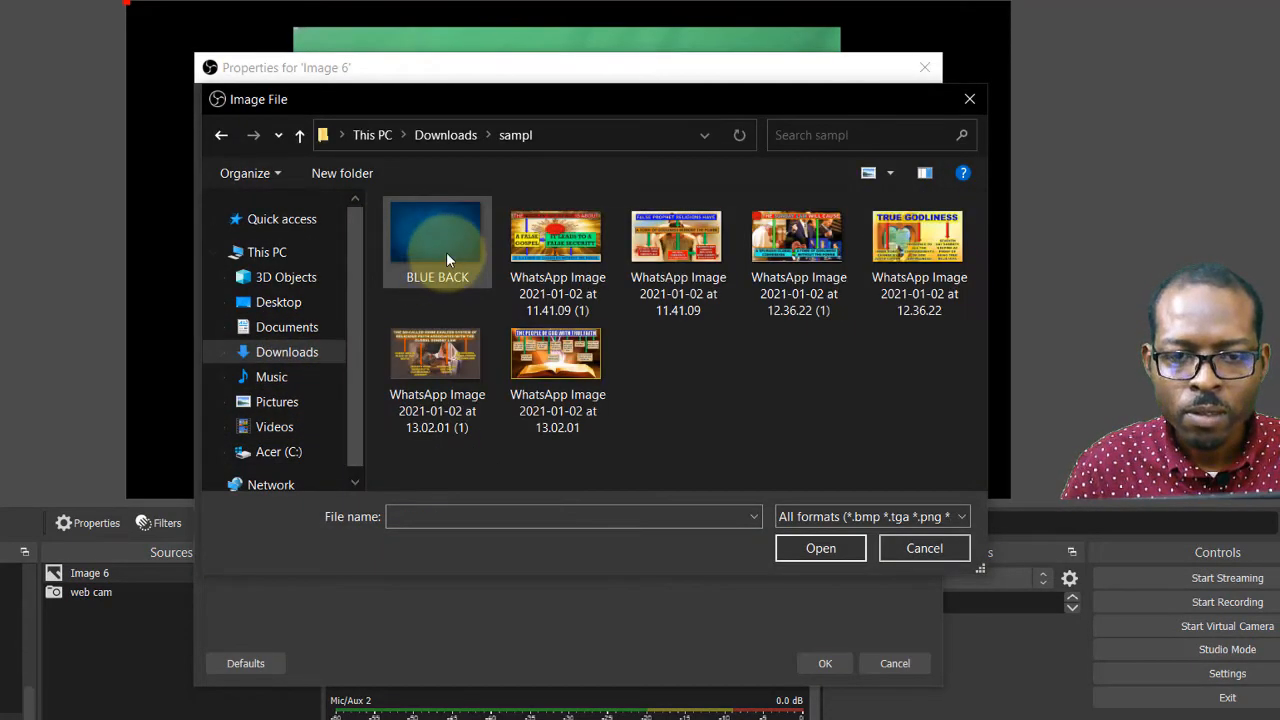
double_click(447, 258)
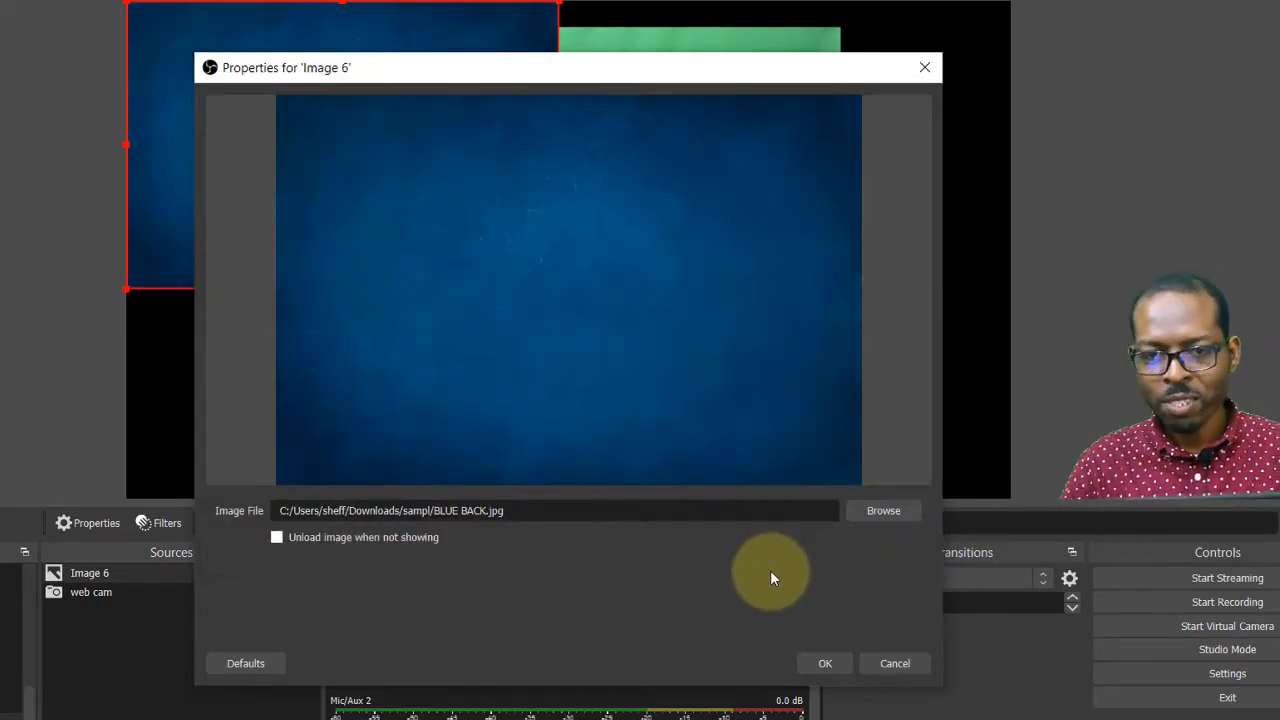
click(822, 664)
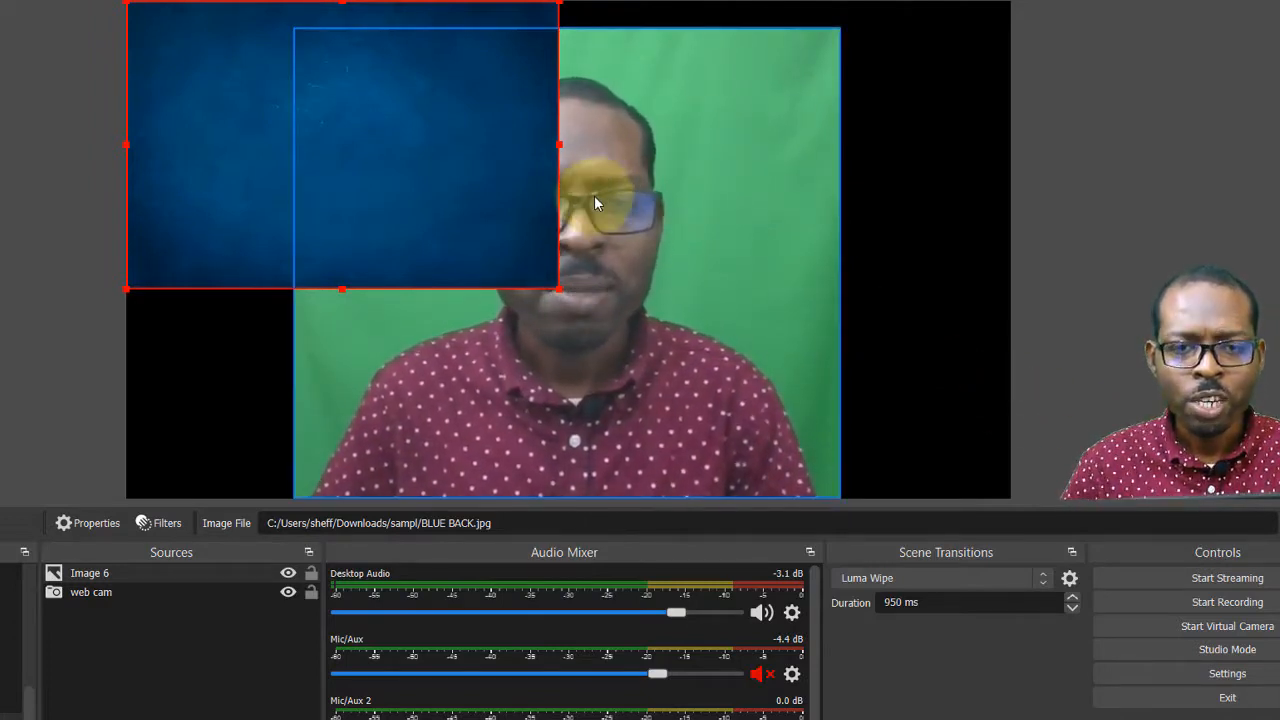
Step: Place the blue background image behind the web cam source, enlarge it to fill the canvas, and deselect it
click(112, 576)
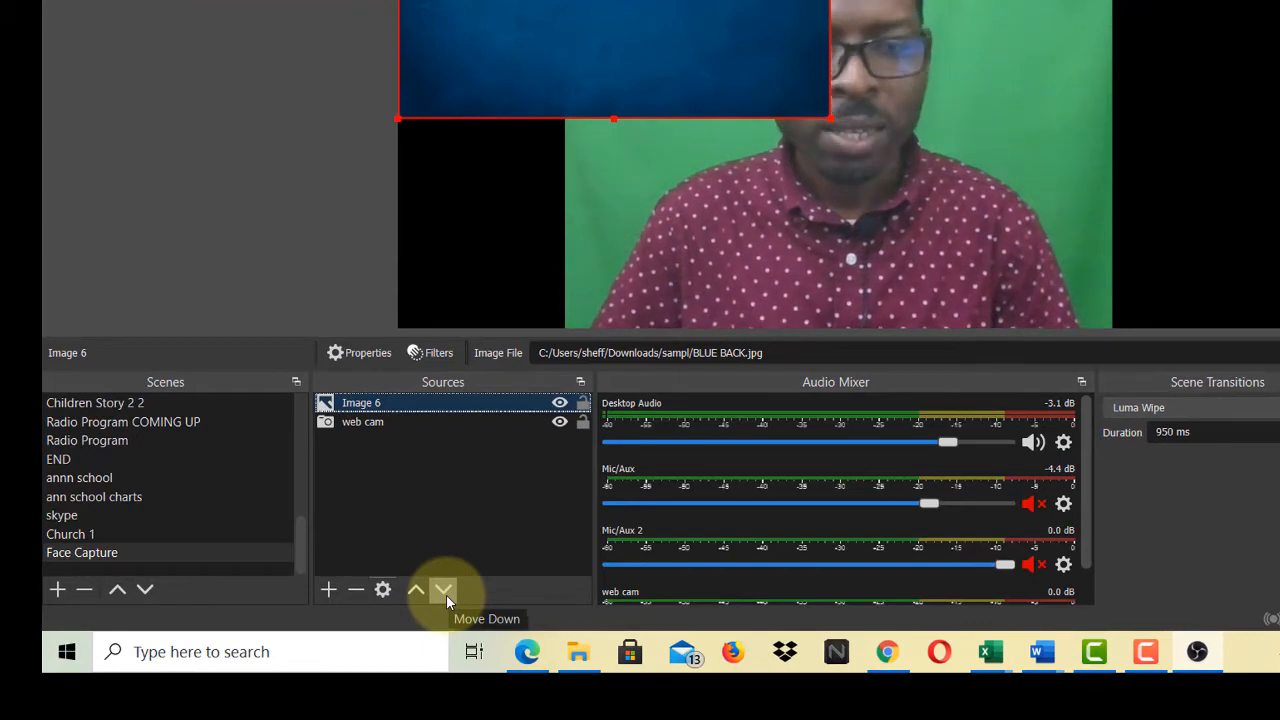
click(446, 594)
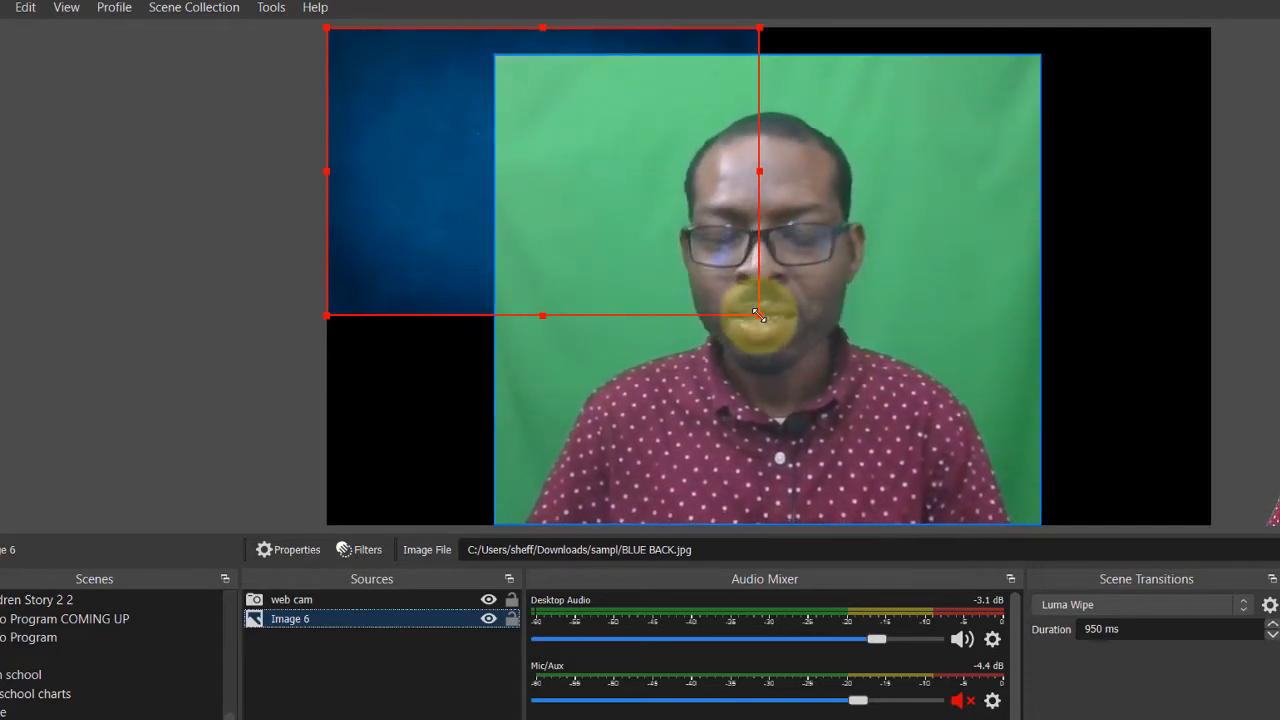
click(759, 315)
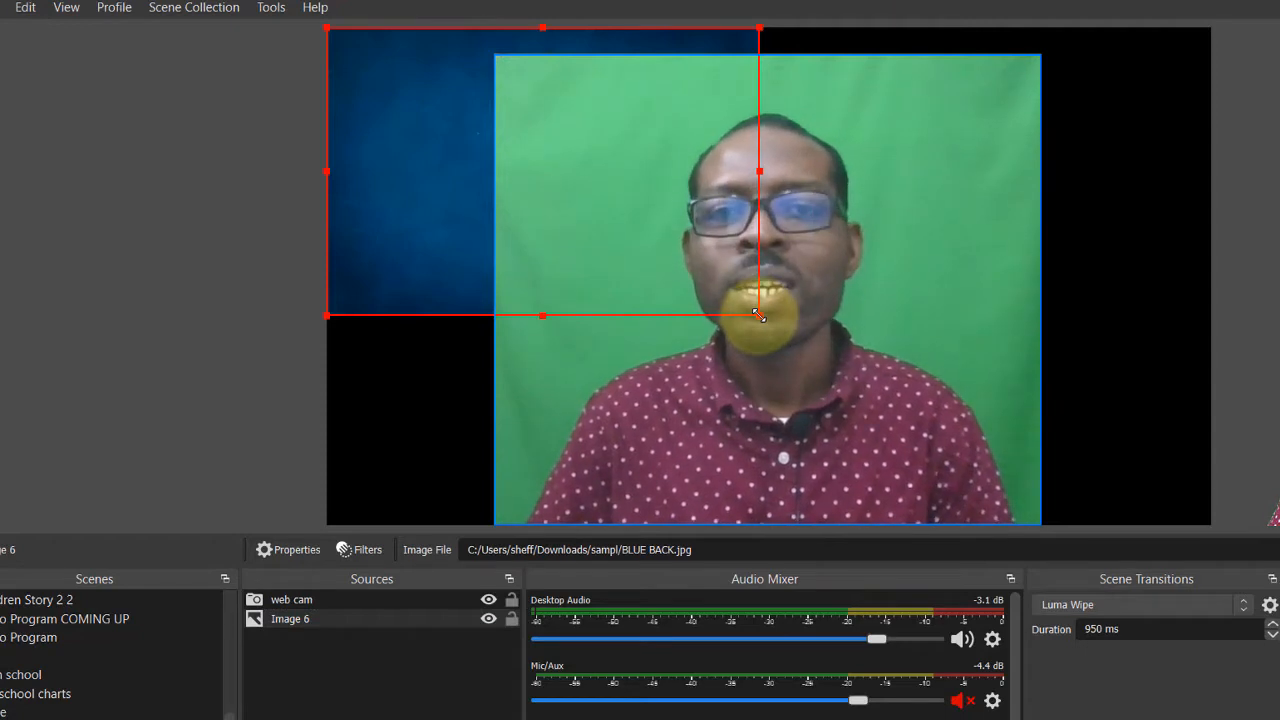
drag(759, 315, 1181, 618)
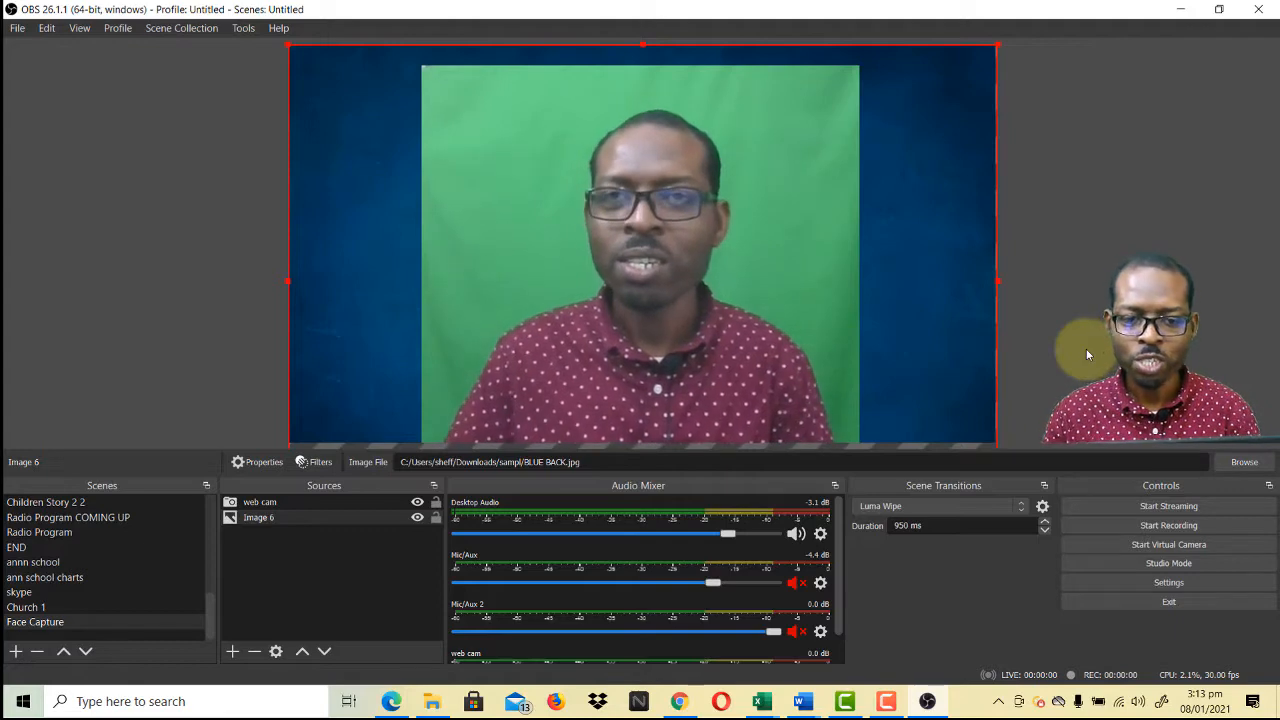
click(1083, 343)
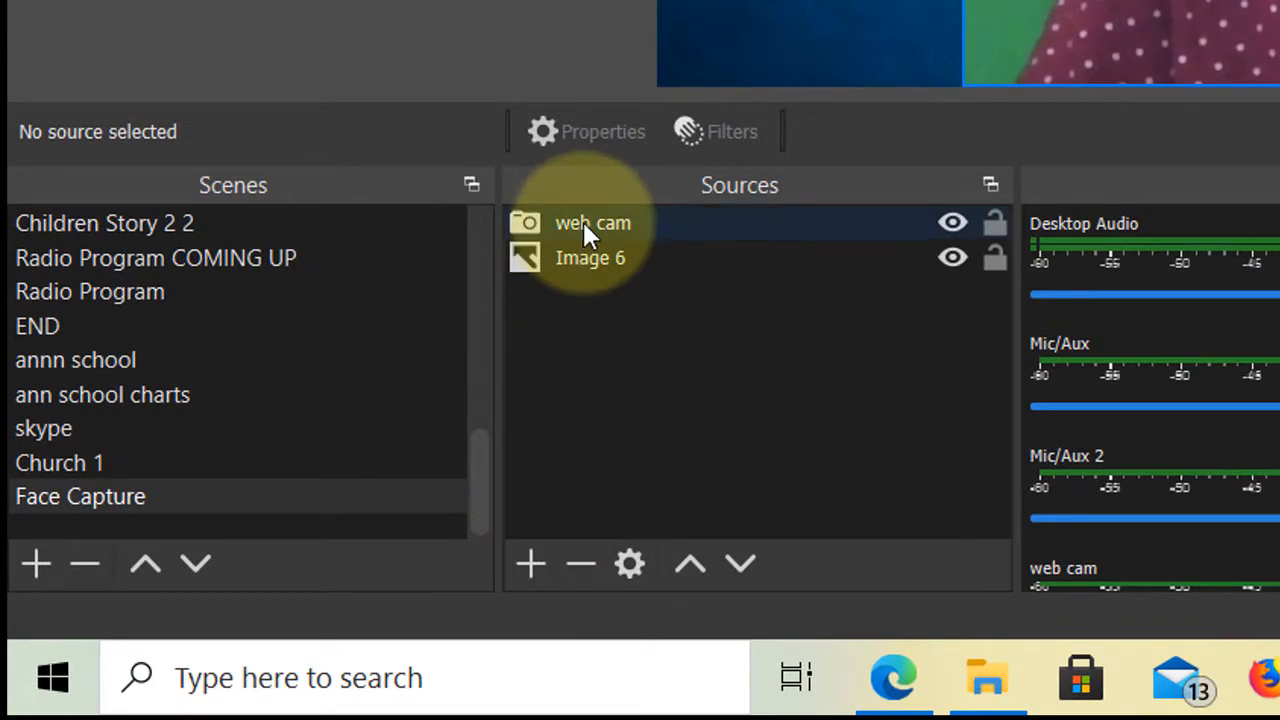
Step: Add a Chroma Key effect filter with the default name to the web cam source, then close the filters and deselect the source
click(595, 224)
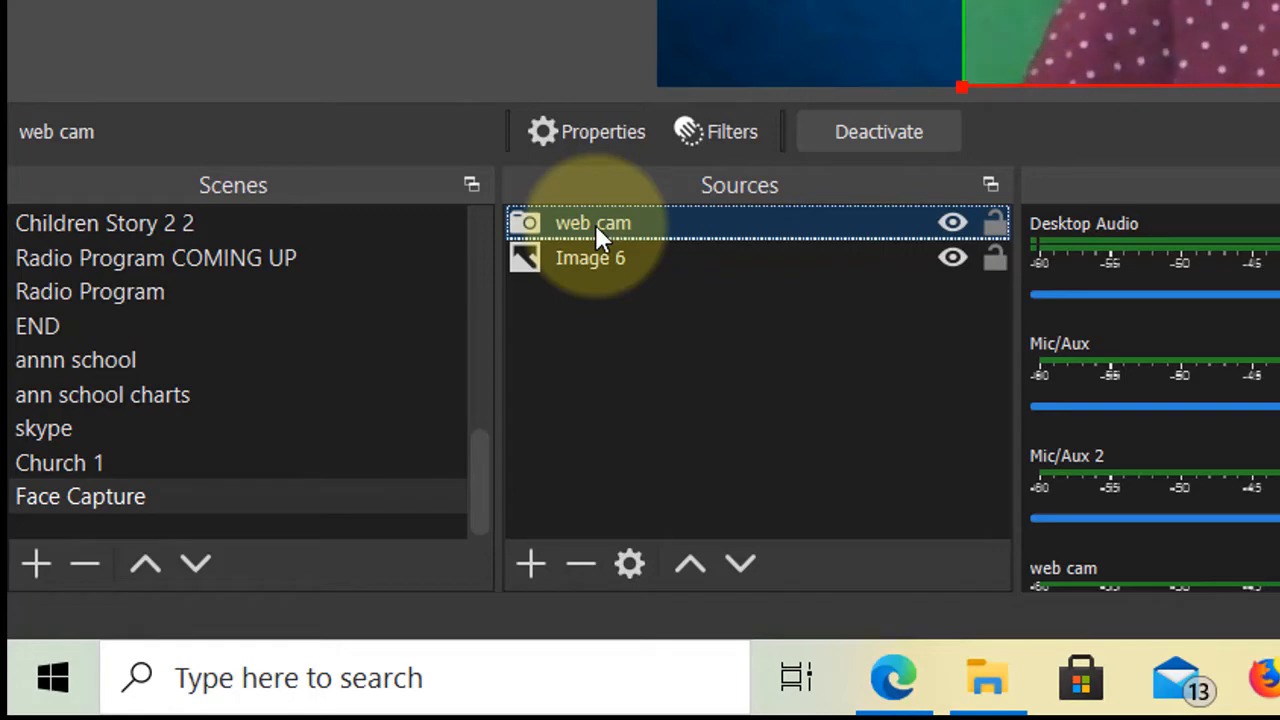
click(723, 130)
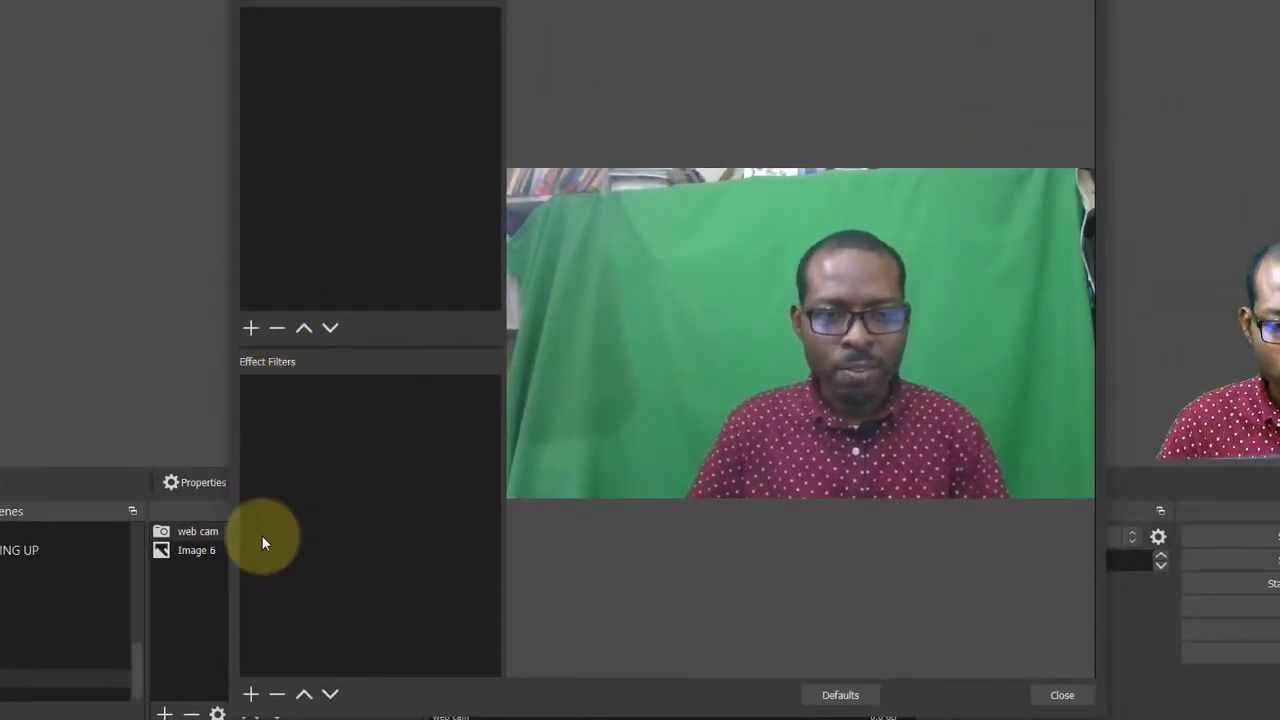
click(250, 694)
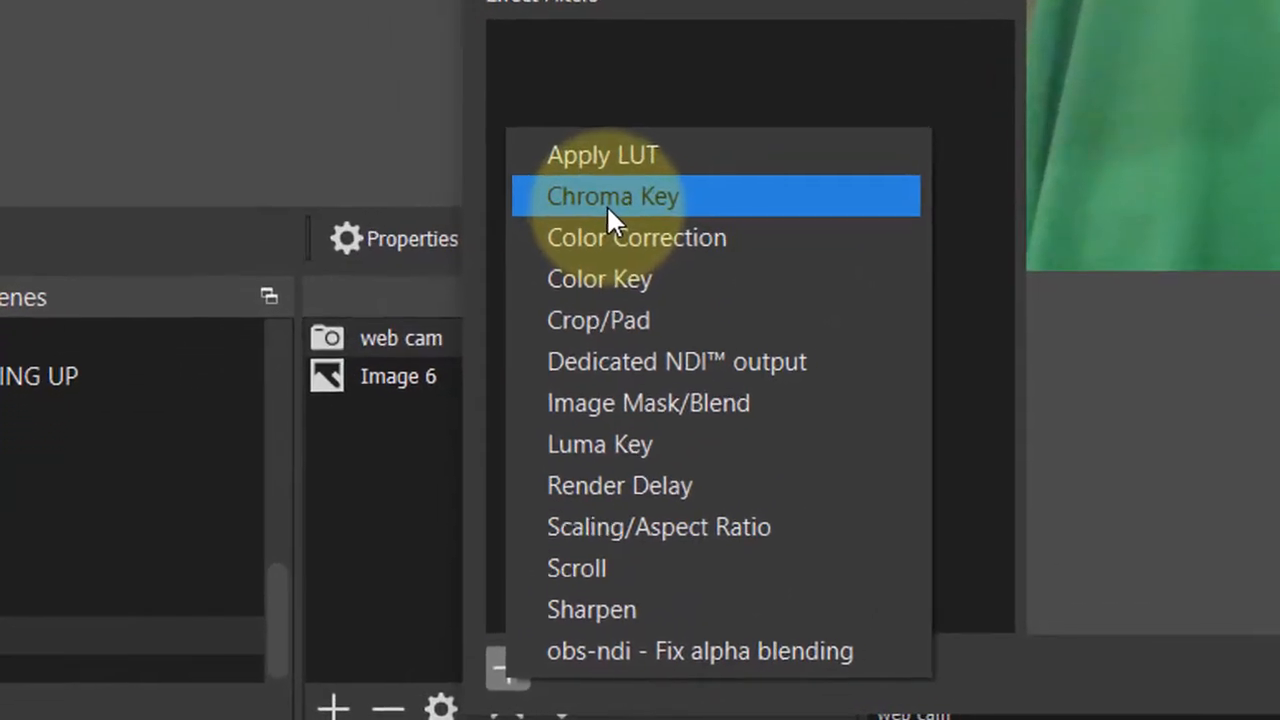
click(612, 199)
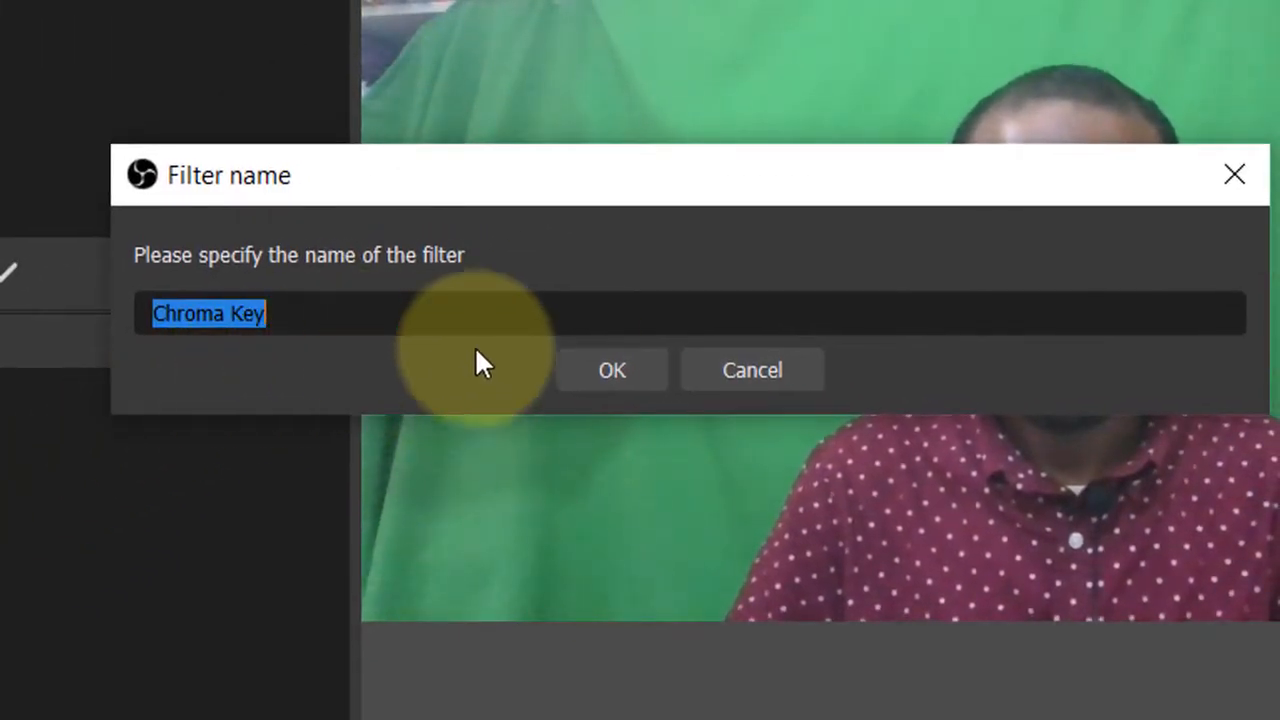
click(616, 370)
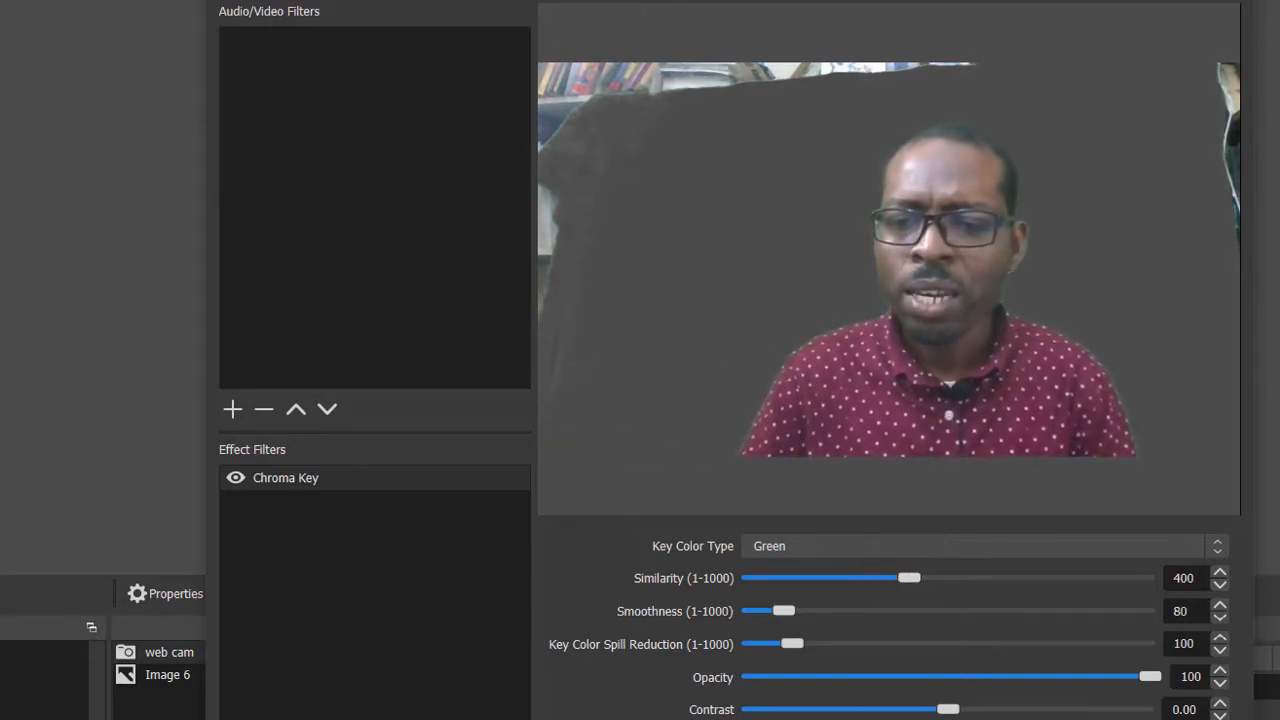
key(Escape)
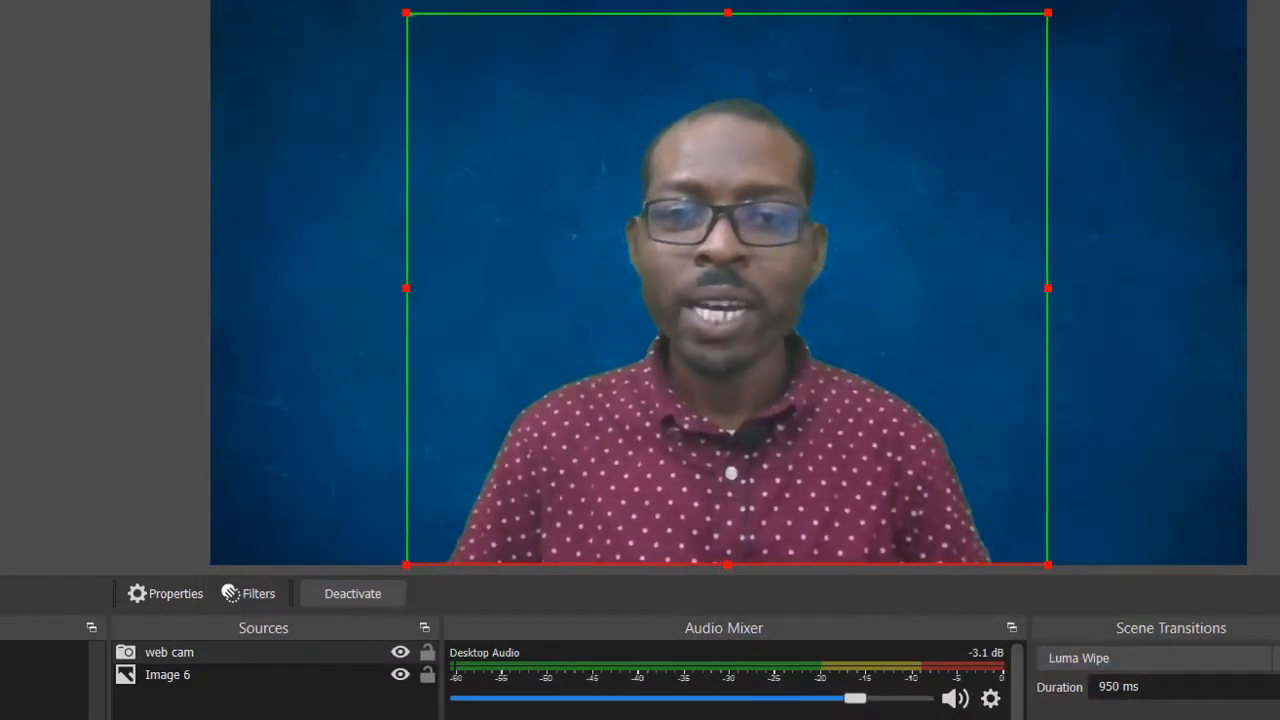
key(Escape)
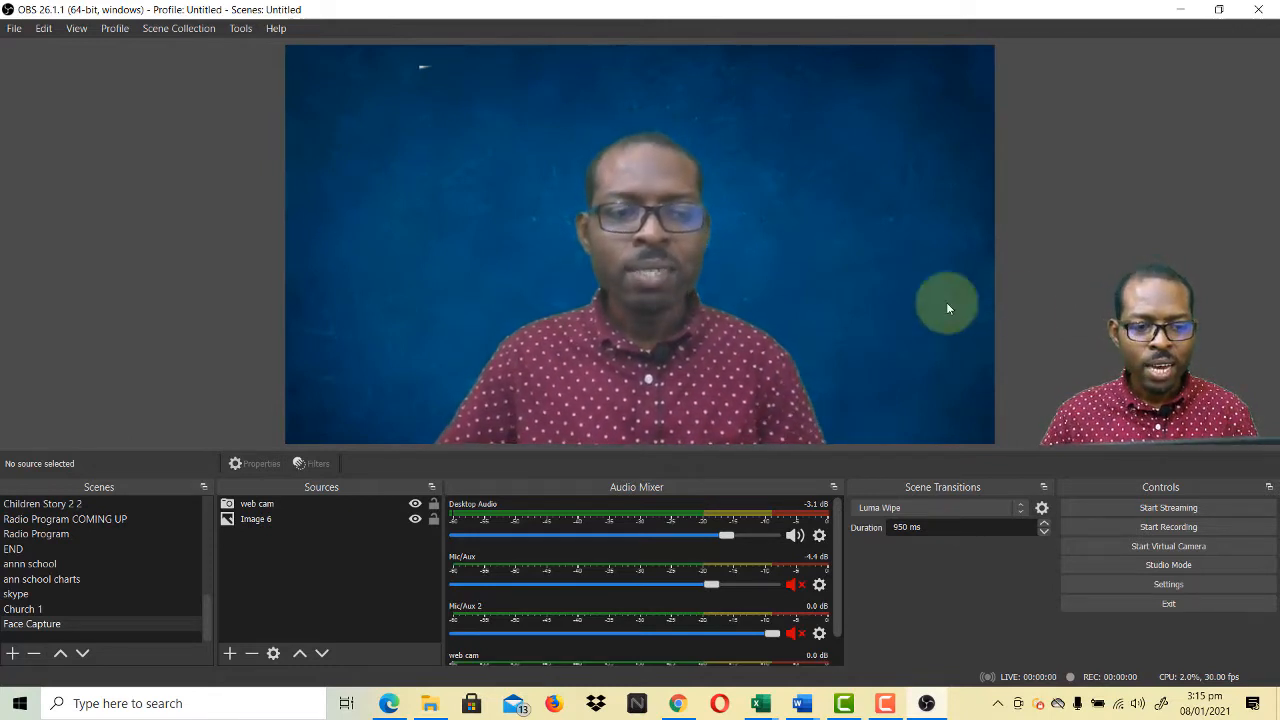
Step: Add a new scene named Lecture Slides
click(12, 653)
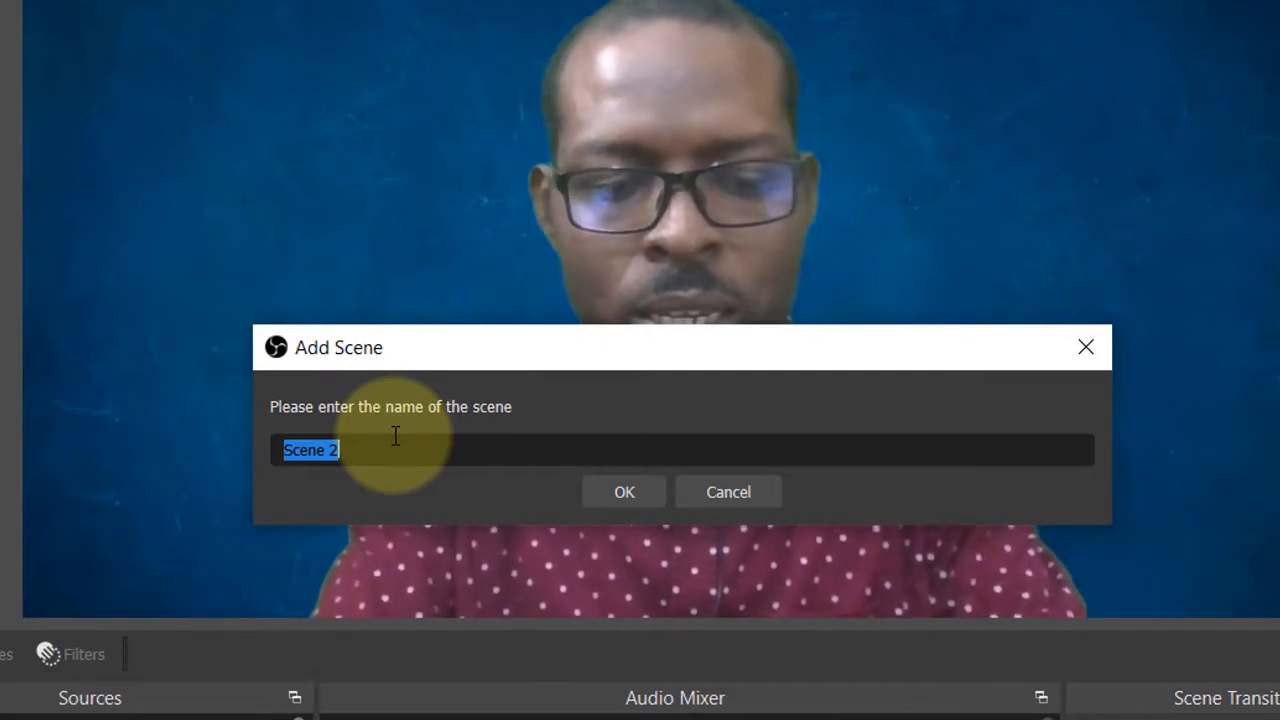
text(Lecture )
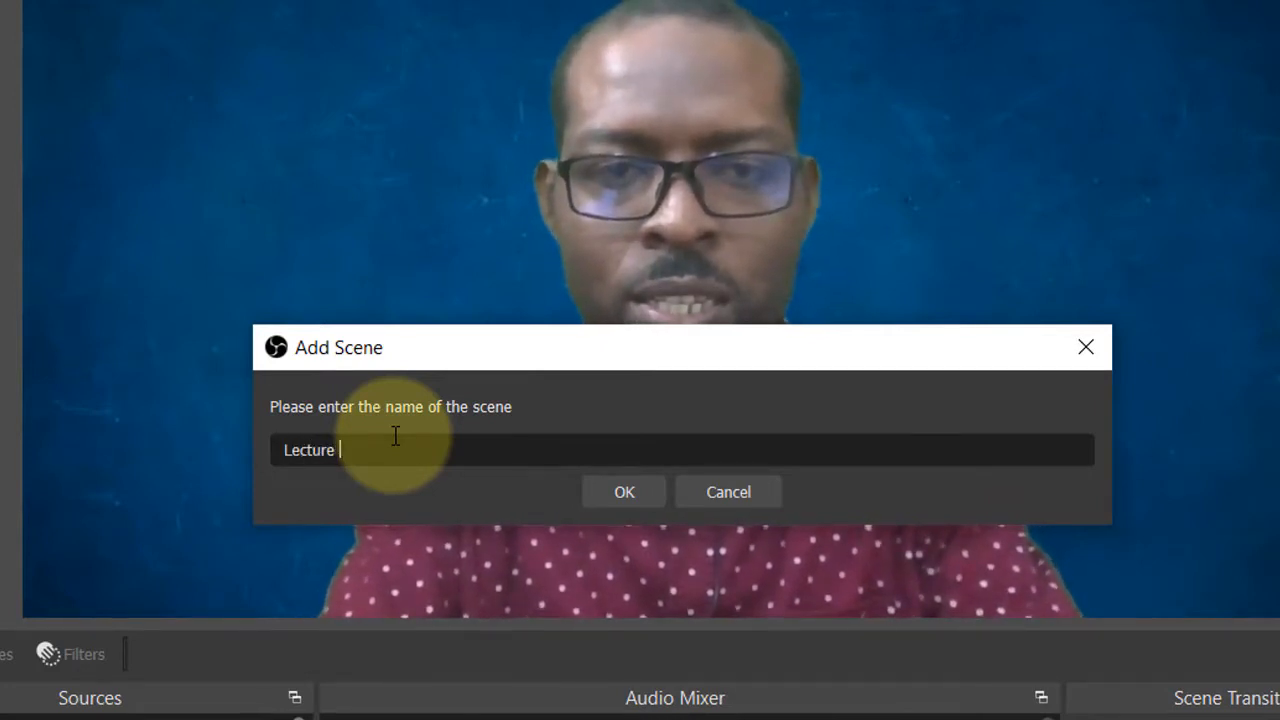
text(Slides)
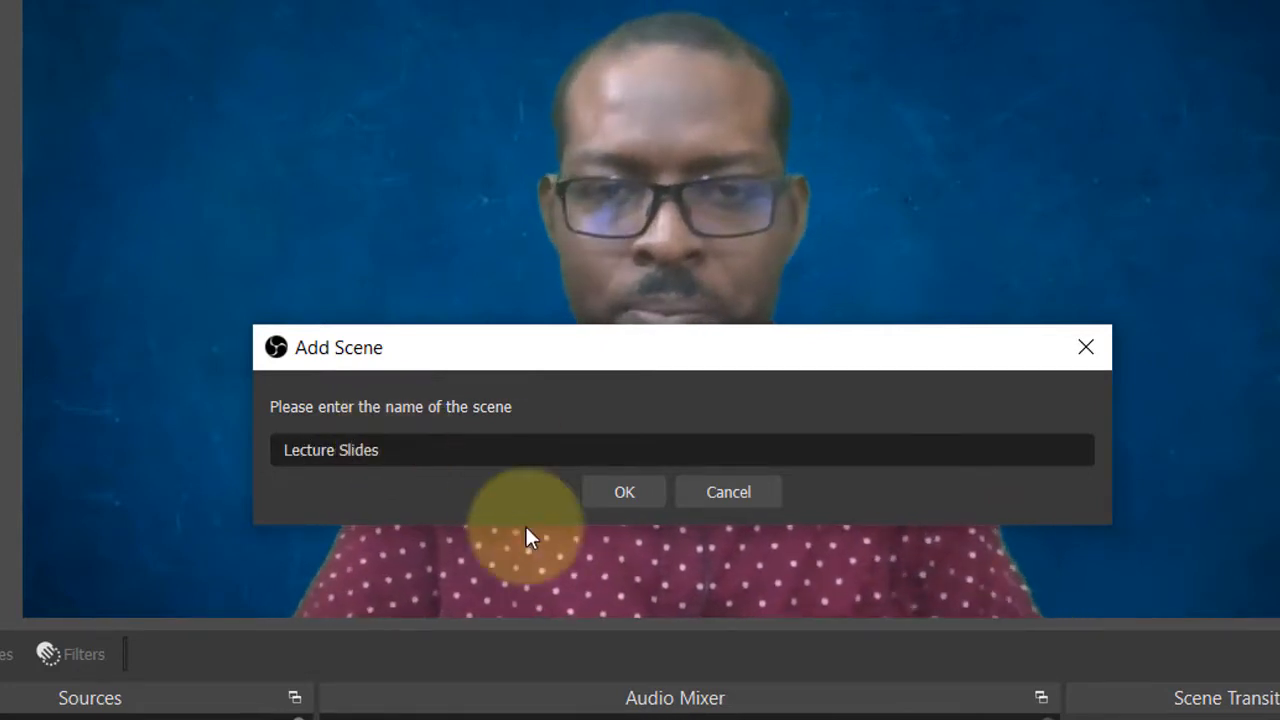
click(621, 493)
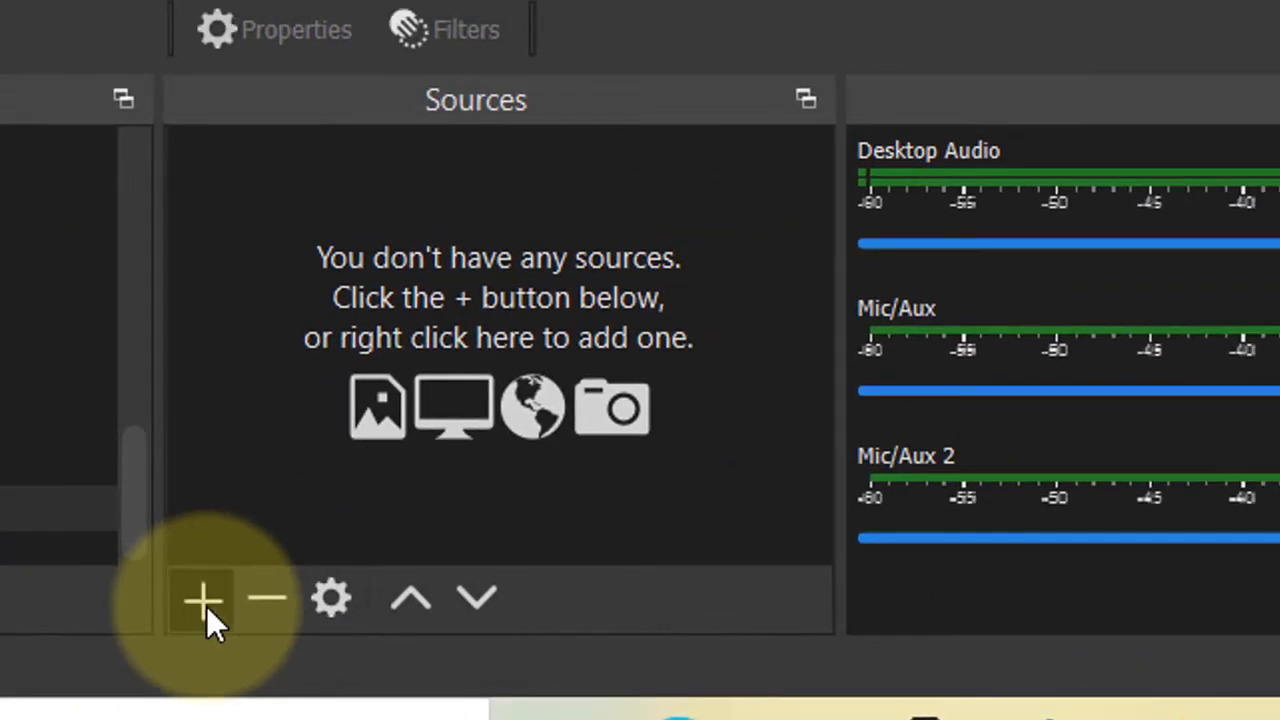
Step: Add an Image Slide Show source named "Lecture slideshow" and set its slide mode to Manual (Use hotkeys to control slideshow)
click(206, 605)
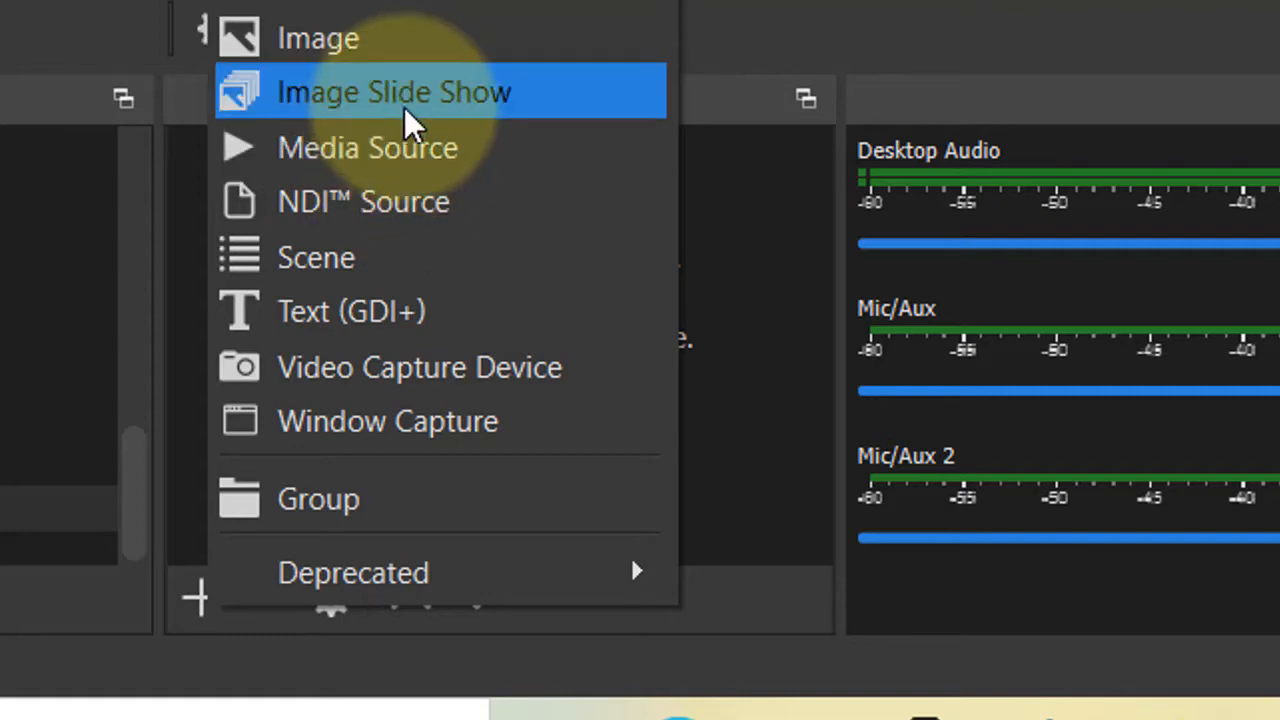
click(405, 104)
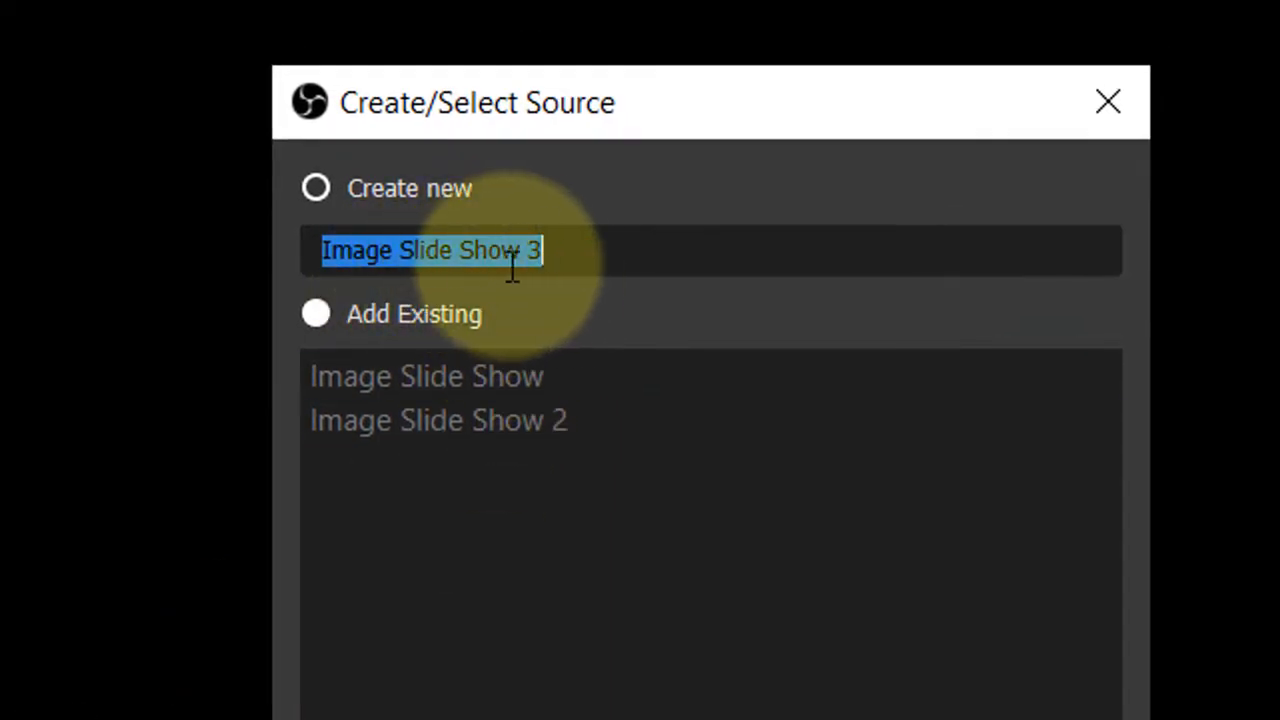
text(Lectur)
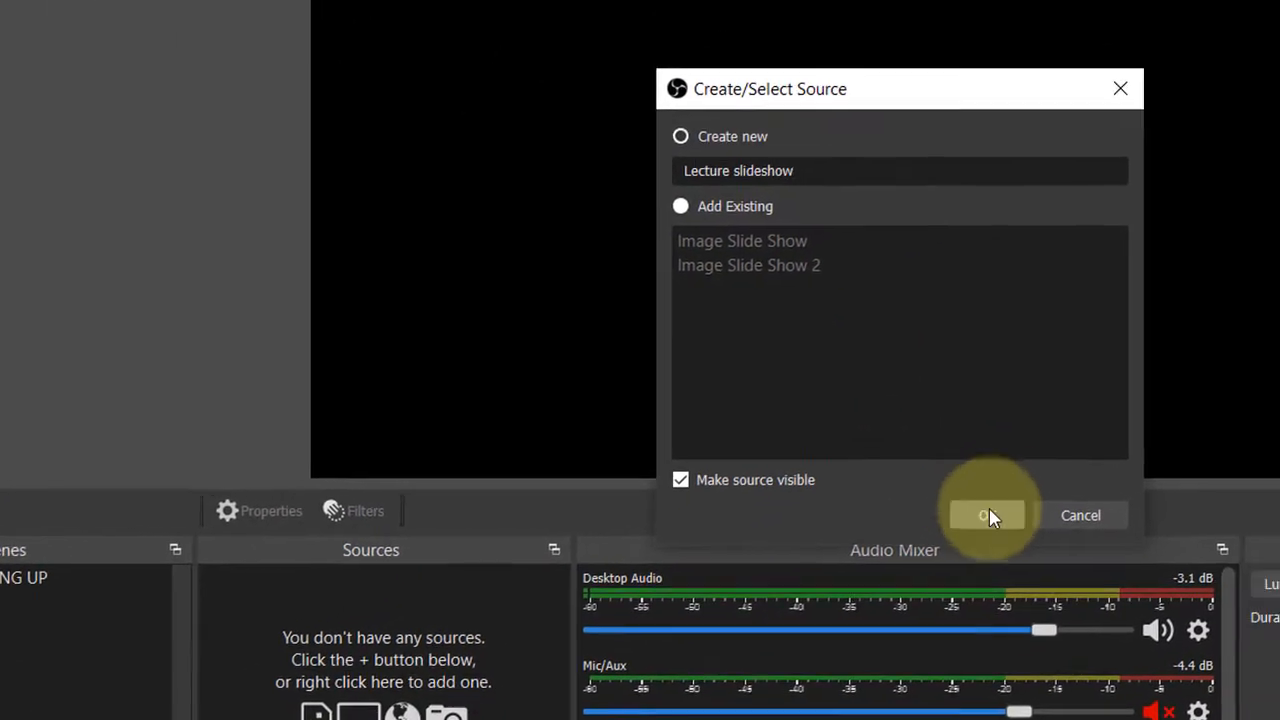
click(986, 514)
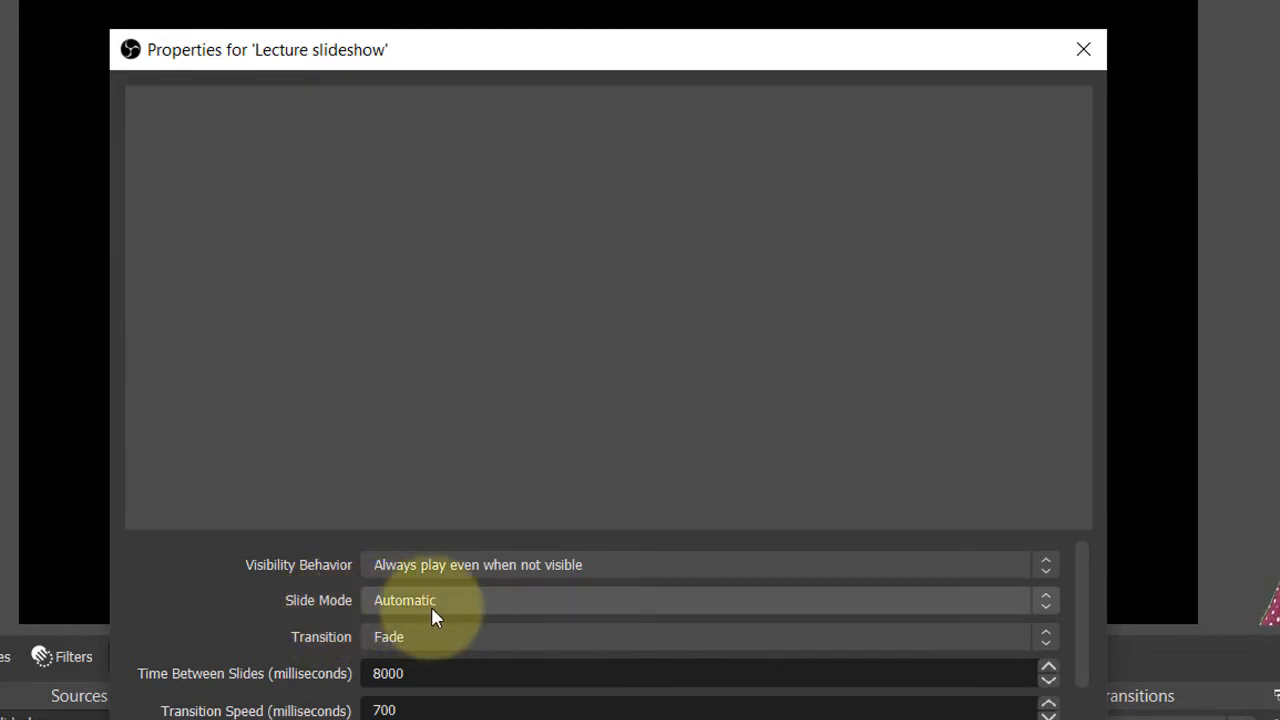
click(481, 603)
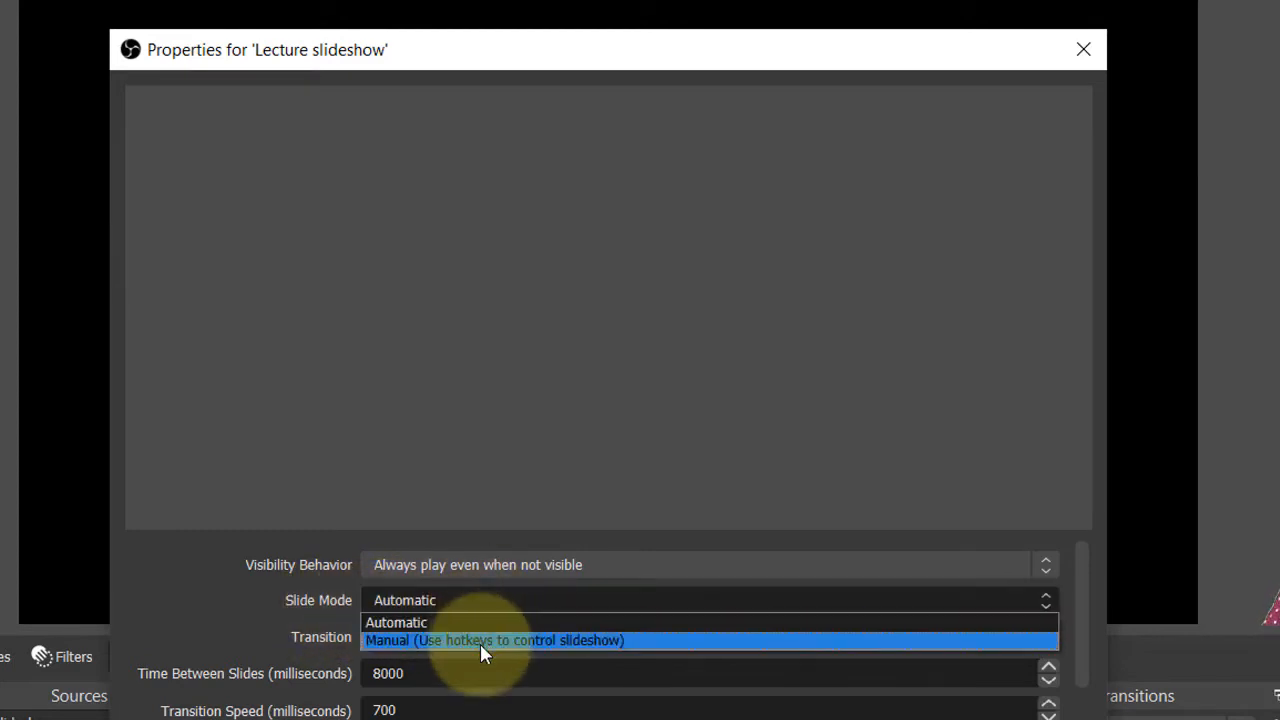
click(655, 642)
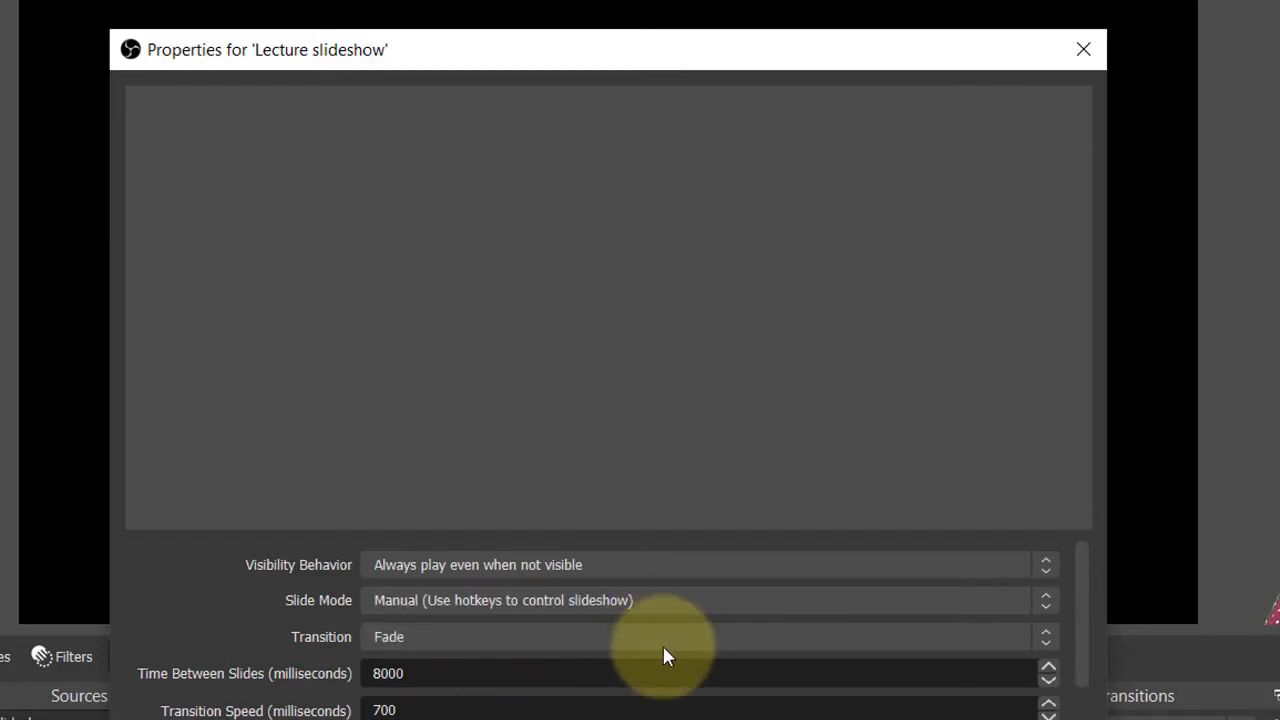
Step: Add the six WhatsApp images from the sampl folder to the slideshow's image files, accept the properties, and deselect the source
scroll(665, 620, down, 2)
scroll(665, 632, down, 2)
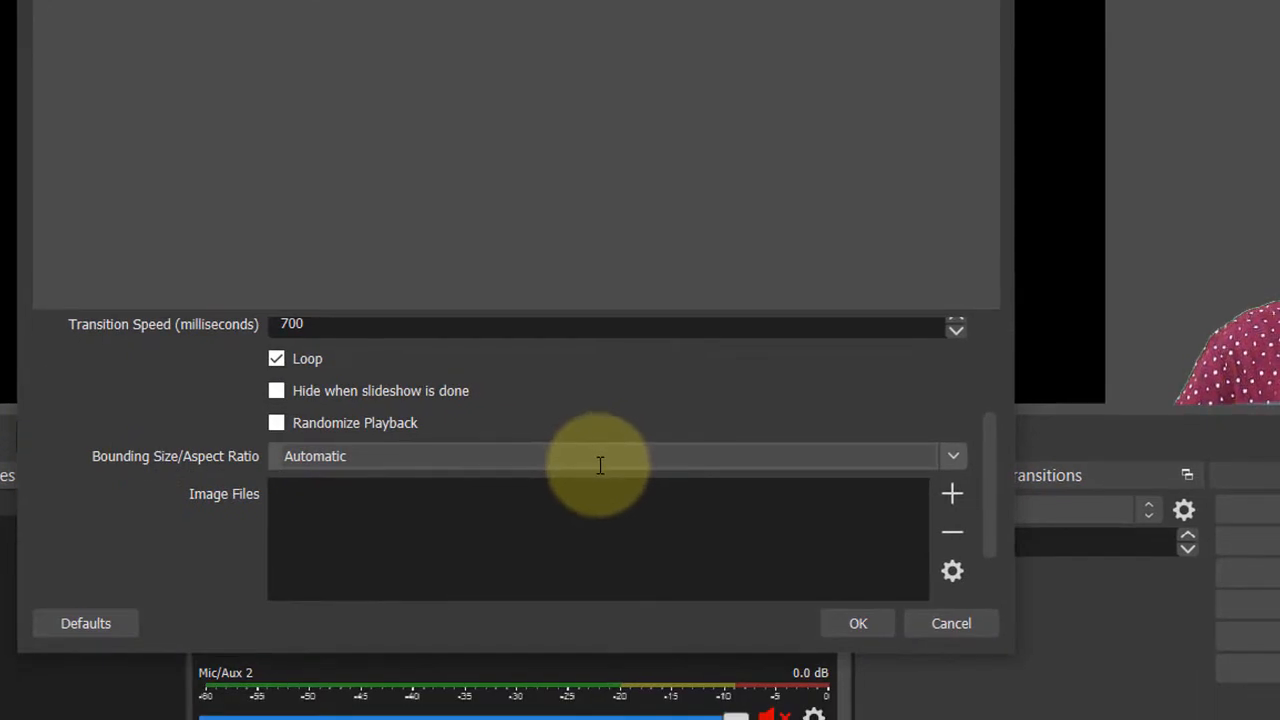
scroll(679, 655, down, 2)
scroll(600, 472, up, 2)
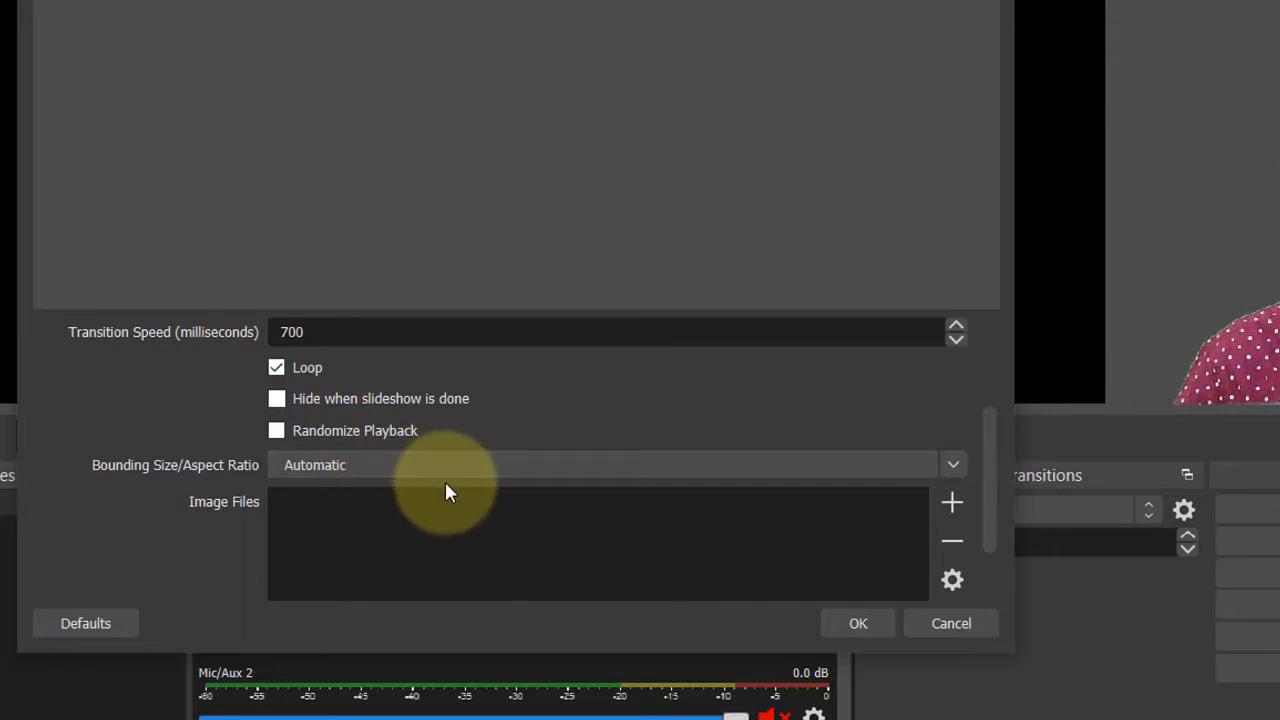
scroll(445, 530, down, 1)
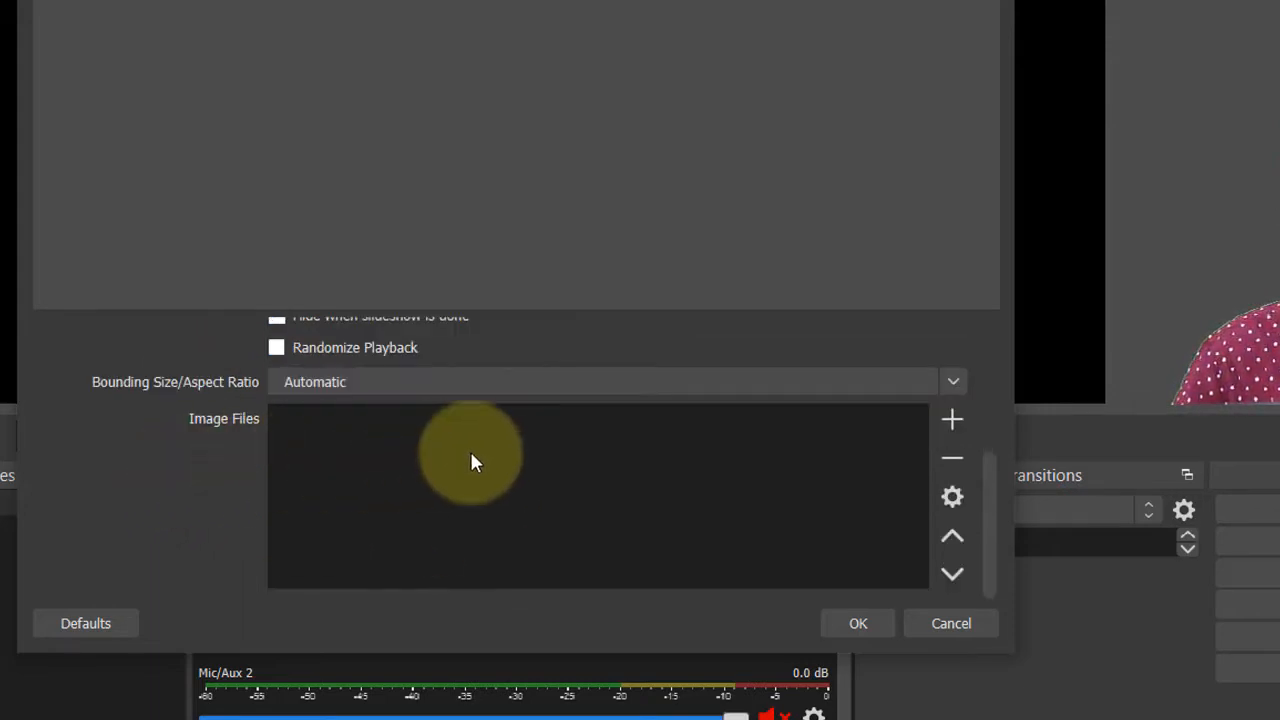
click(957, 422)
click(1037, 455)
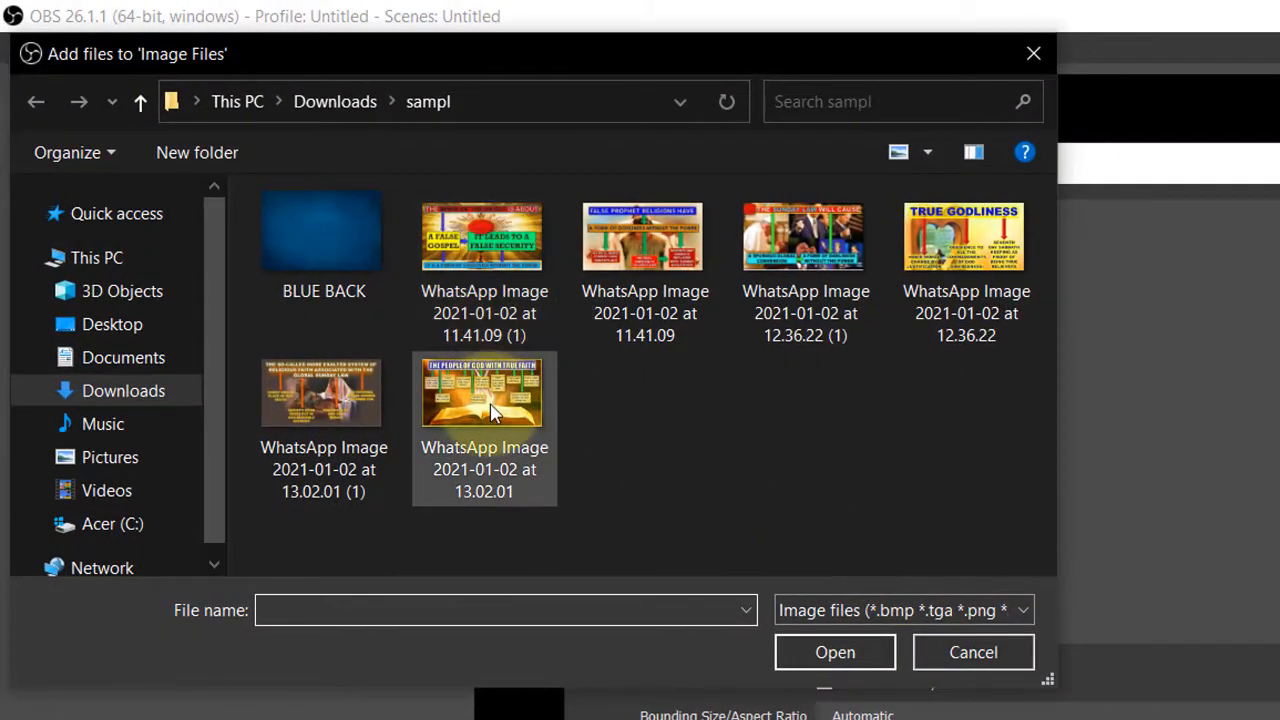
click(490, 285)
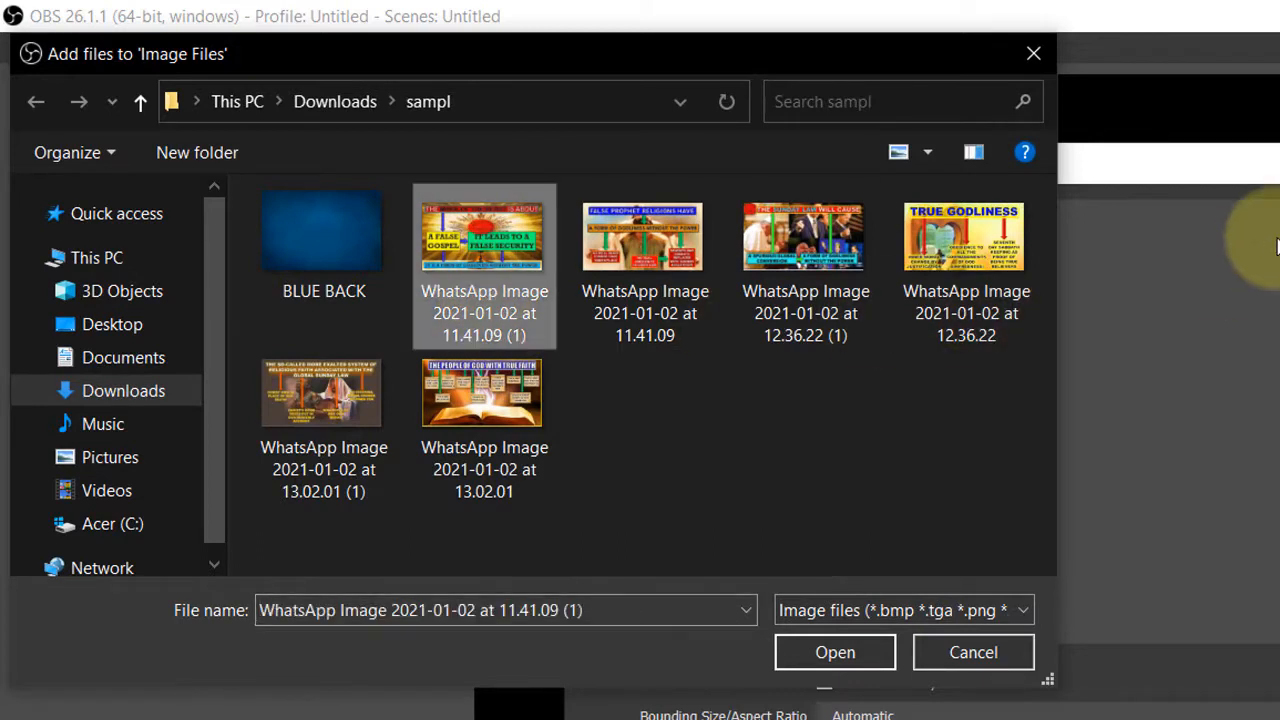
key(shift+End)
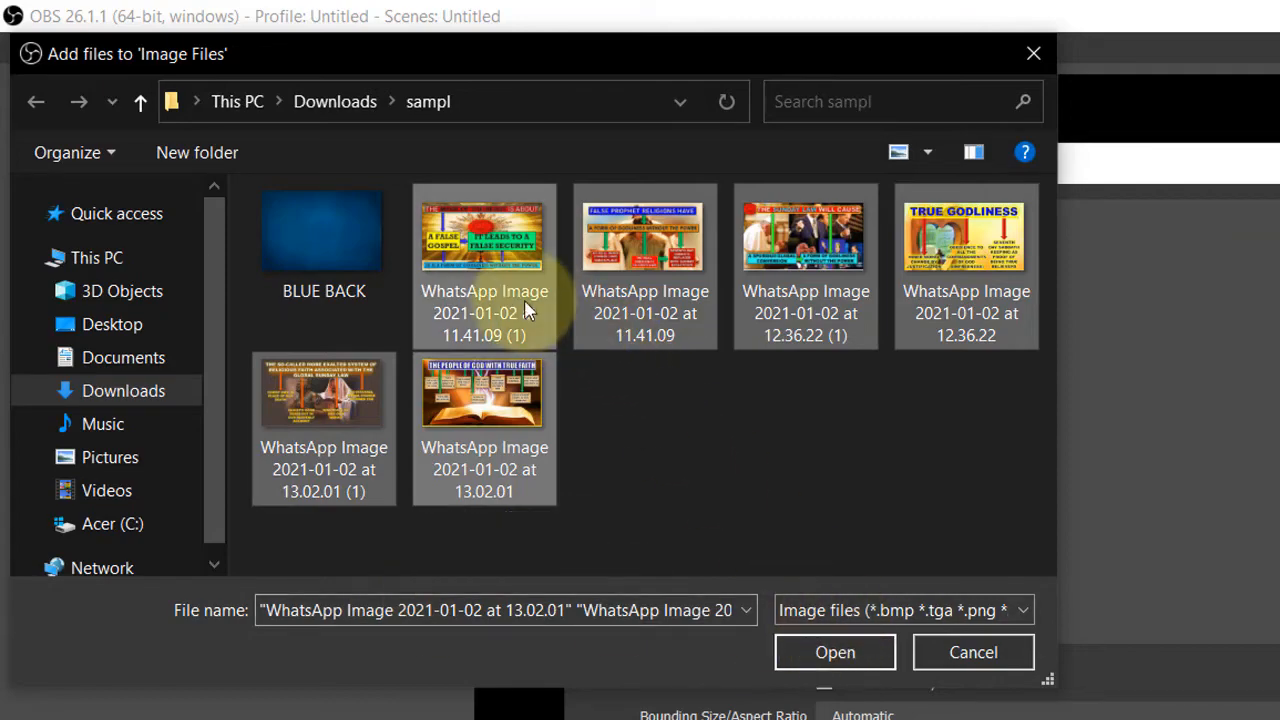
click(832, 656)
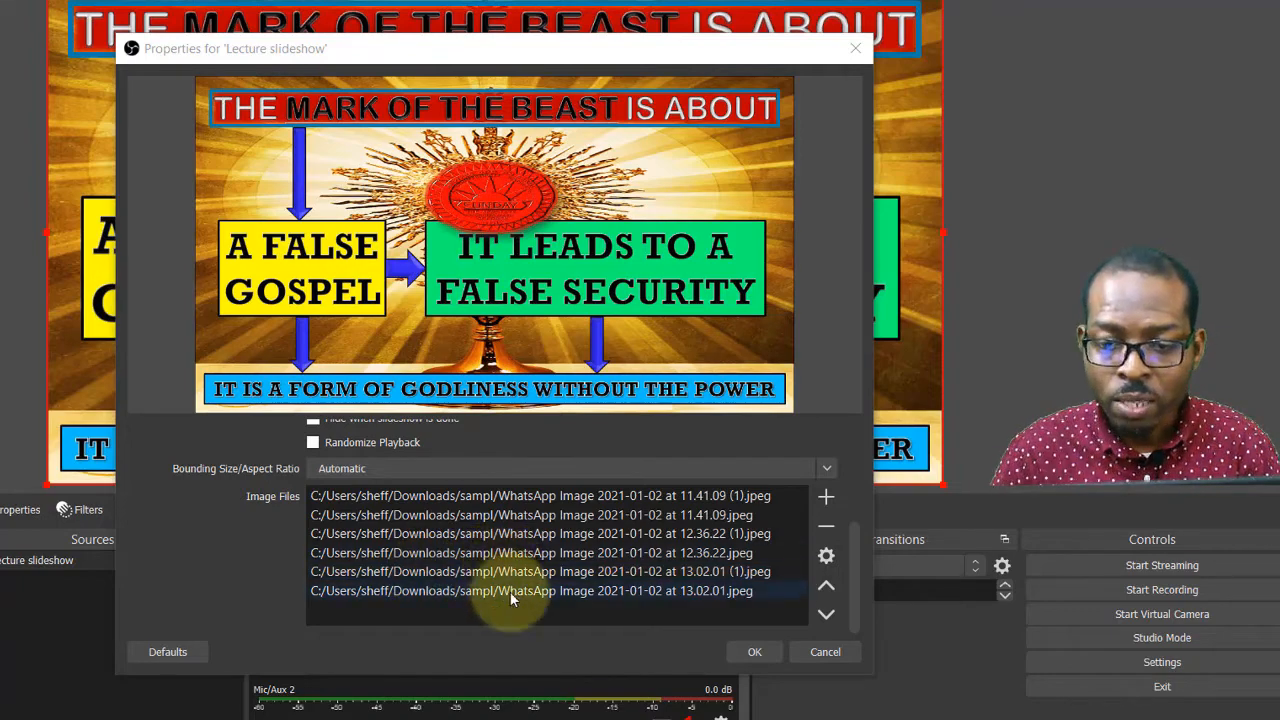
click(755, 652)
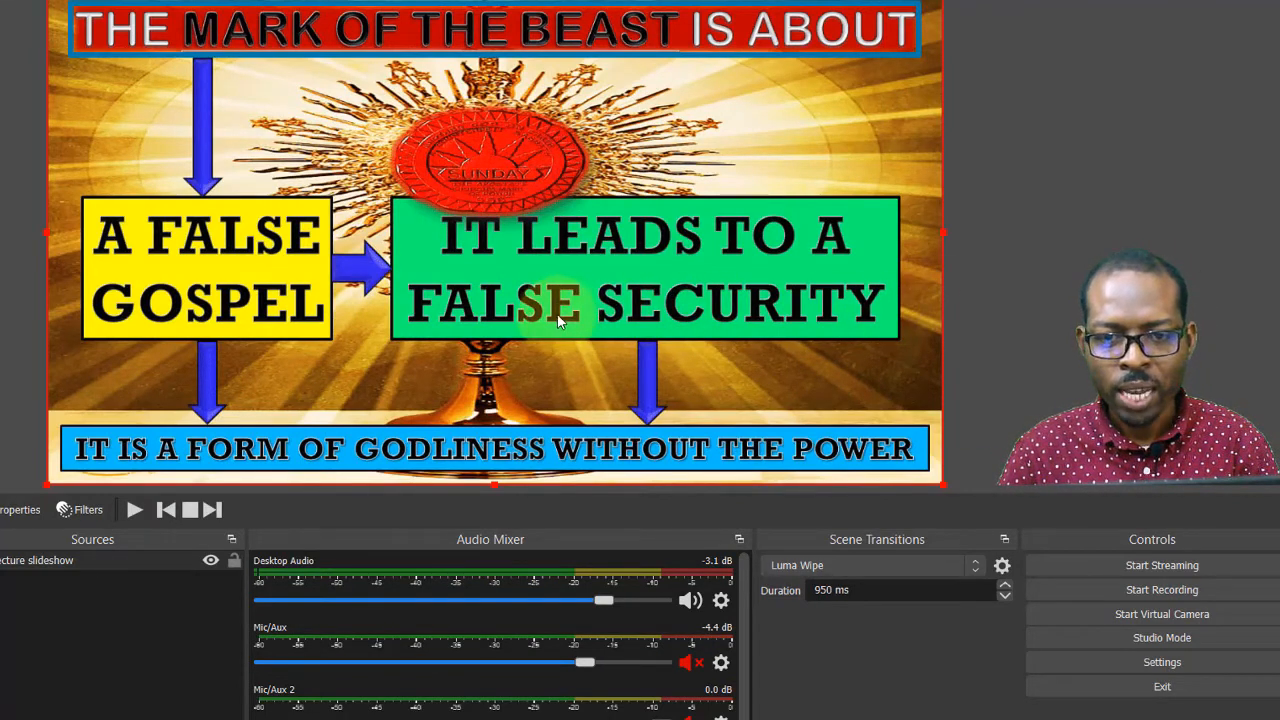
click(1035, 284)
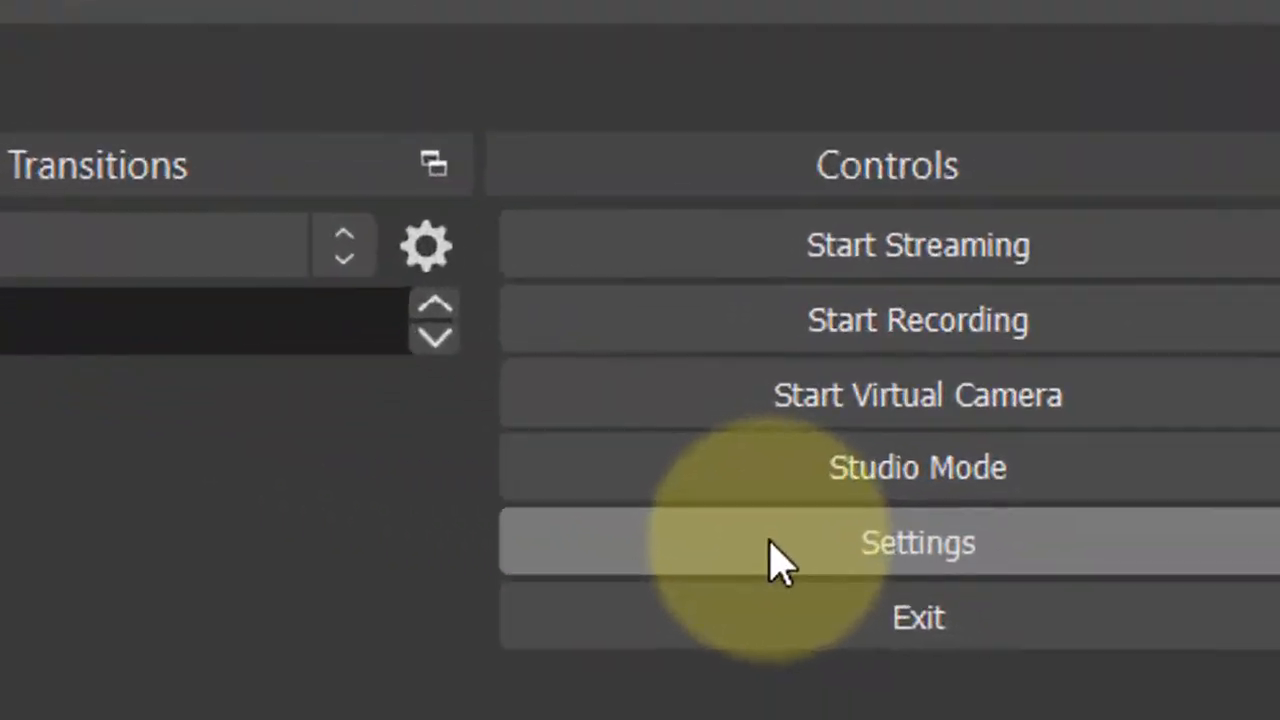
Step: Assign the Lecture slideshow hotkeys Right for Next Slide and Left for Previous Slide, save the settings, and advance one slide
click(769, 541)
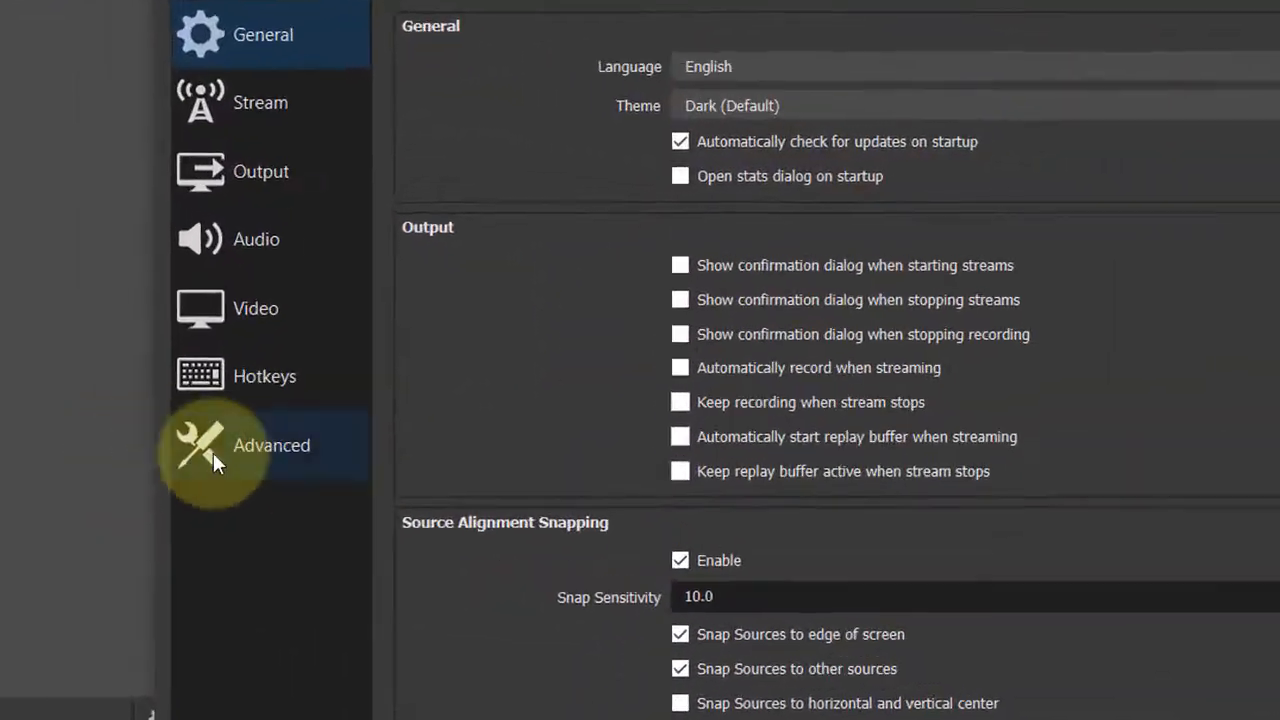
click(259, 377)
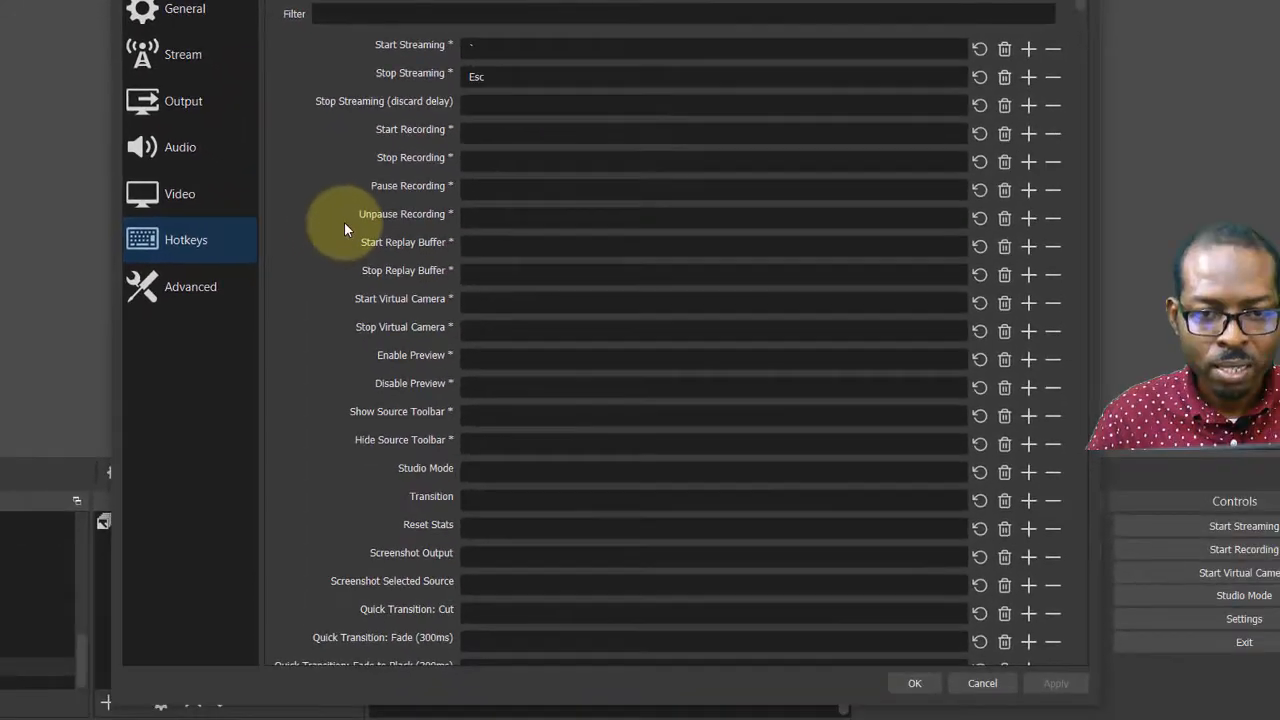
scroll(420, 243, down, 5)
scroll(372, 320, down, 15)
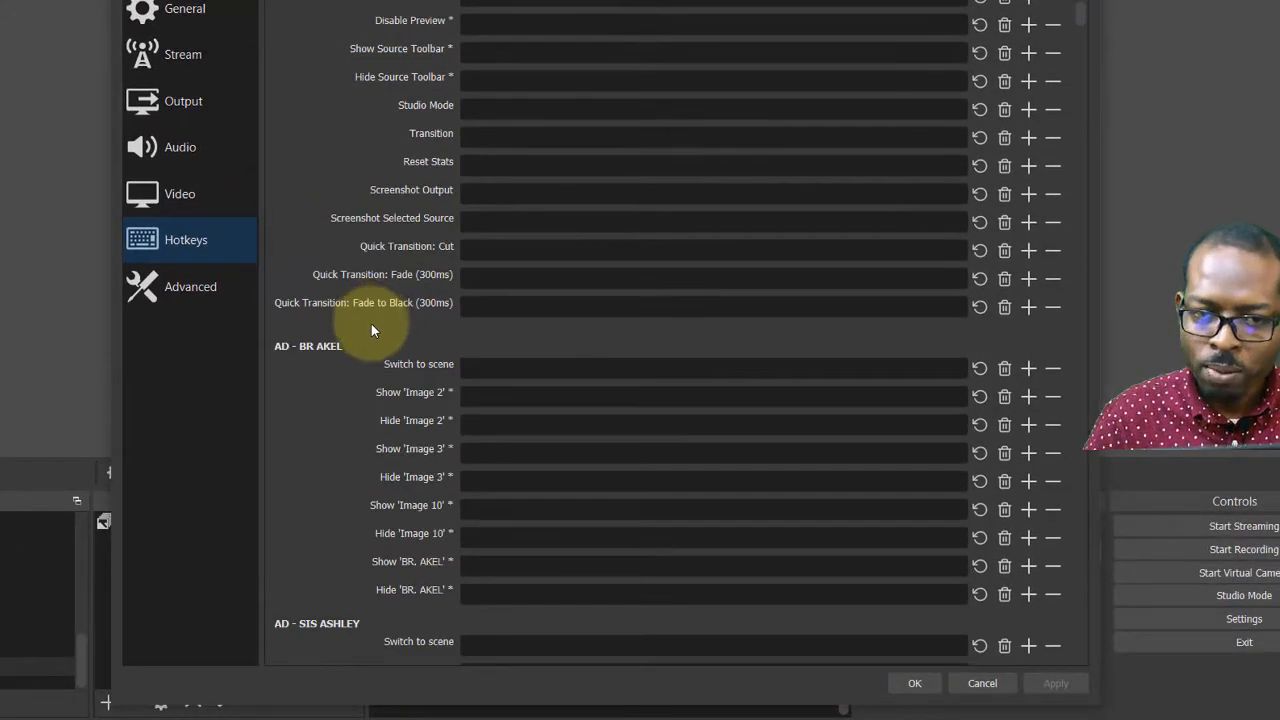
scroll(371, 335, down, 15)
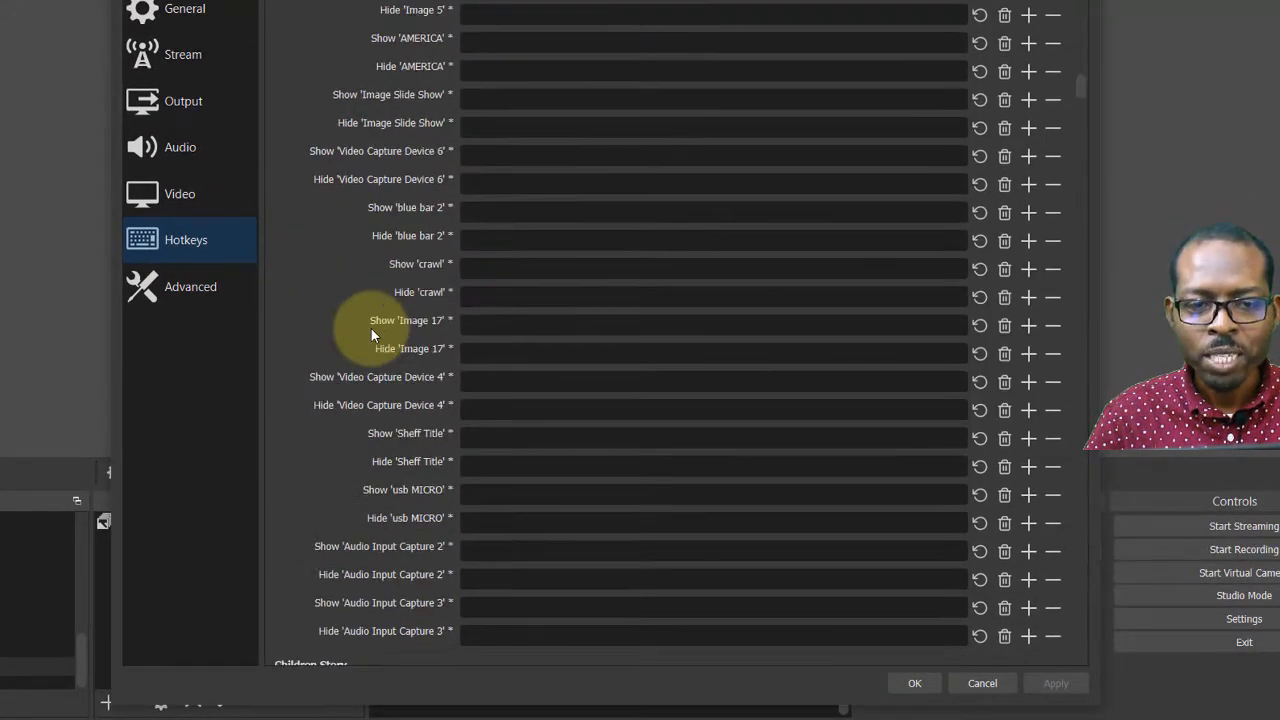
scroll(371, 328, down, 3)
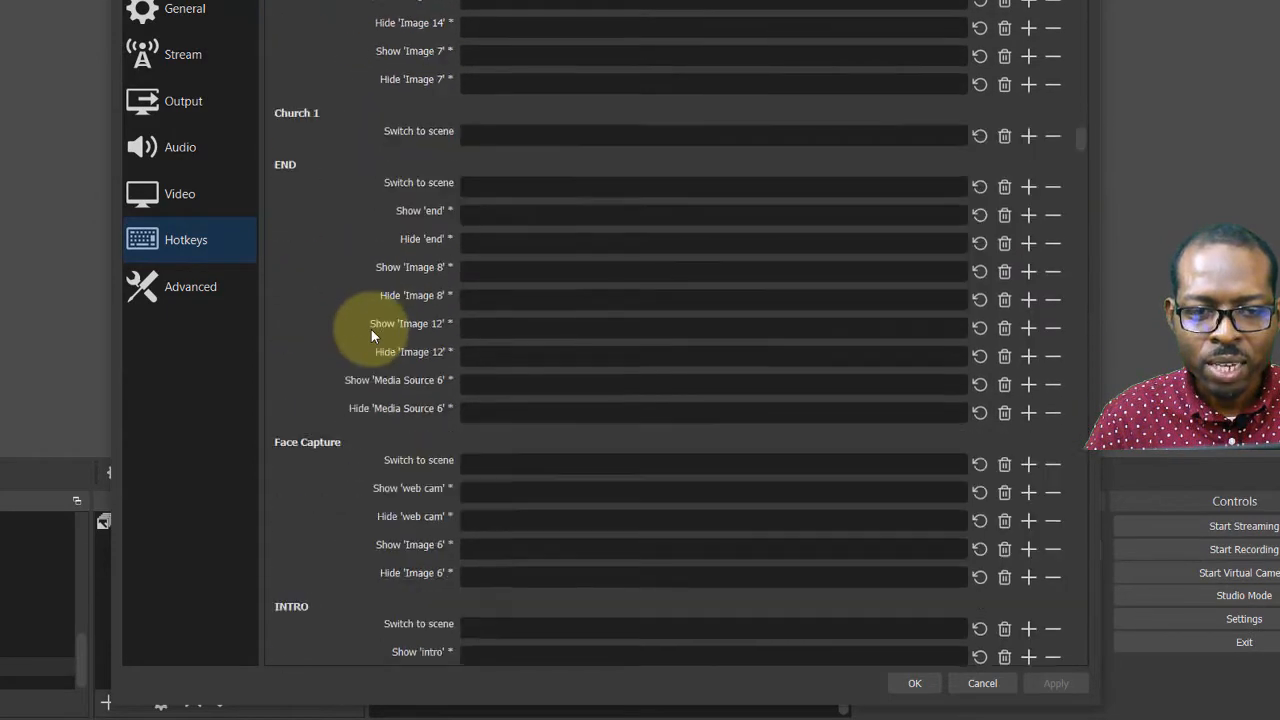
scroll(371, 329, up, 4)
scroll(371, 329, down, 7)
scroll(371, 330, down, 15)
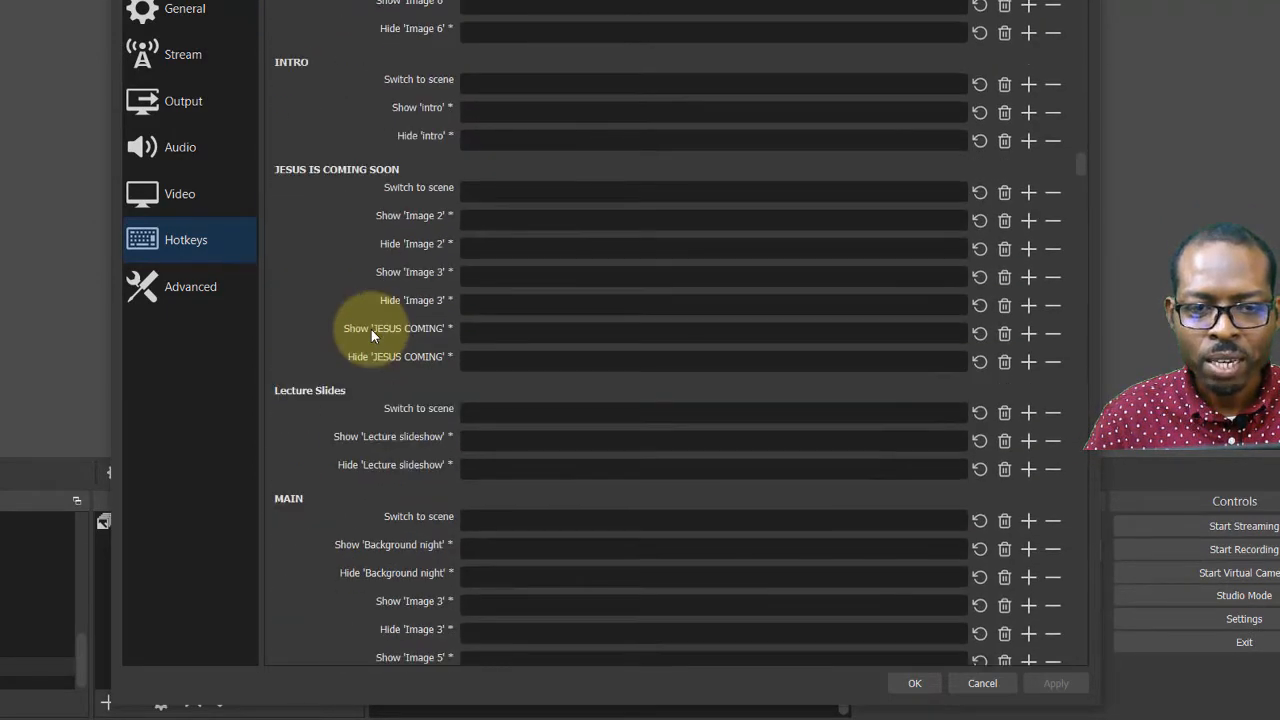
scroll(371, 340, down, 15)
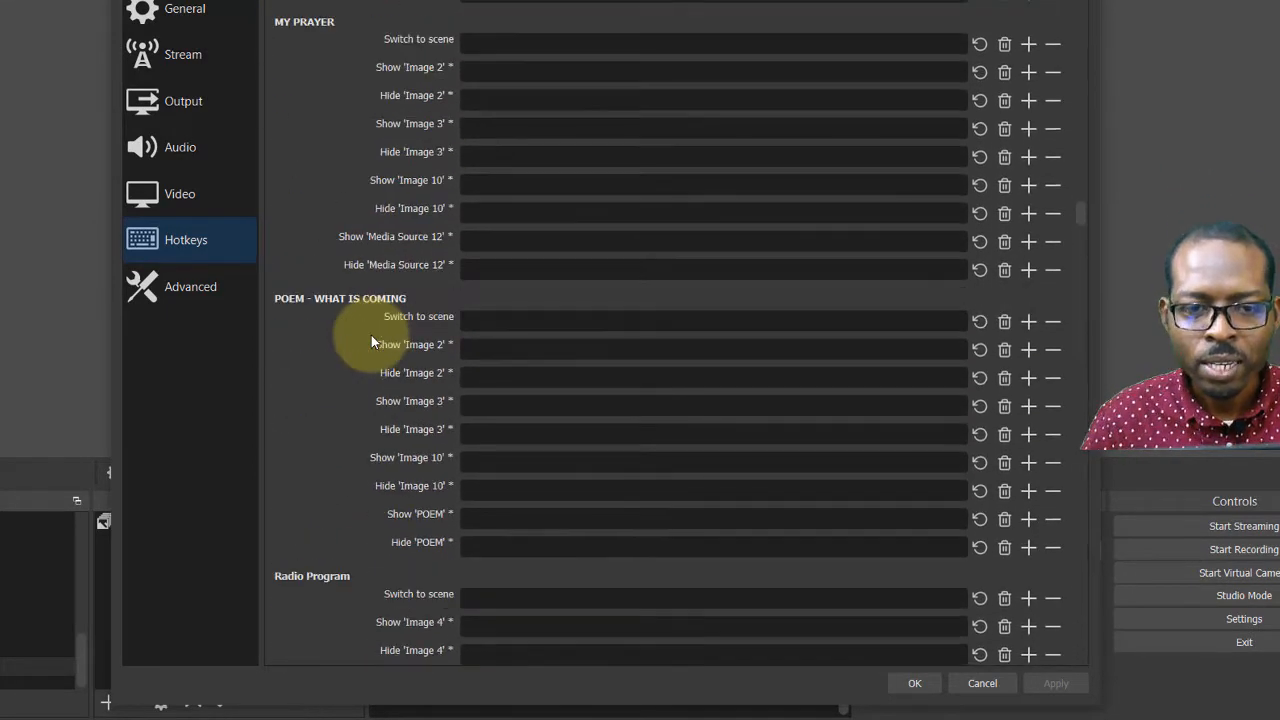
scroll(371, 342, down, 15)
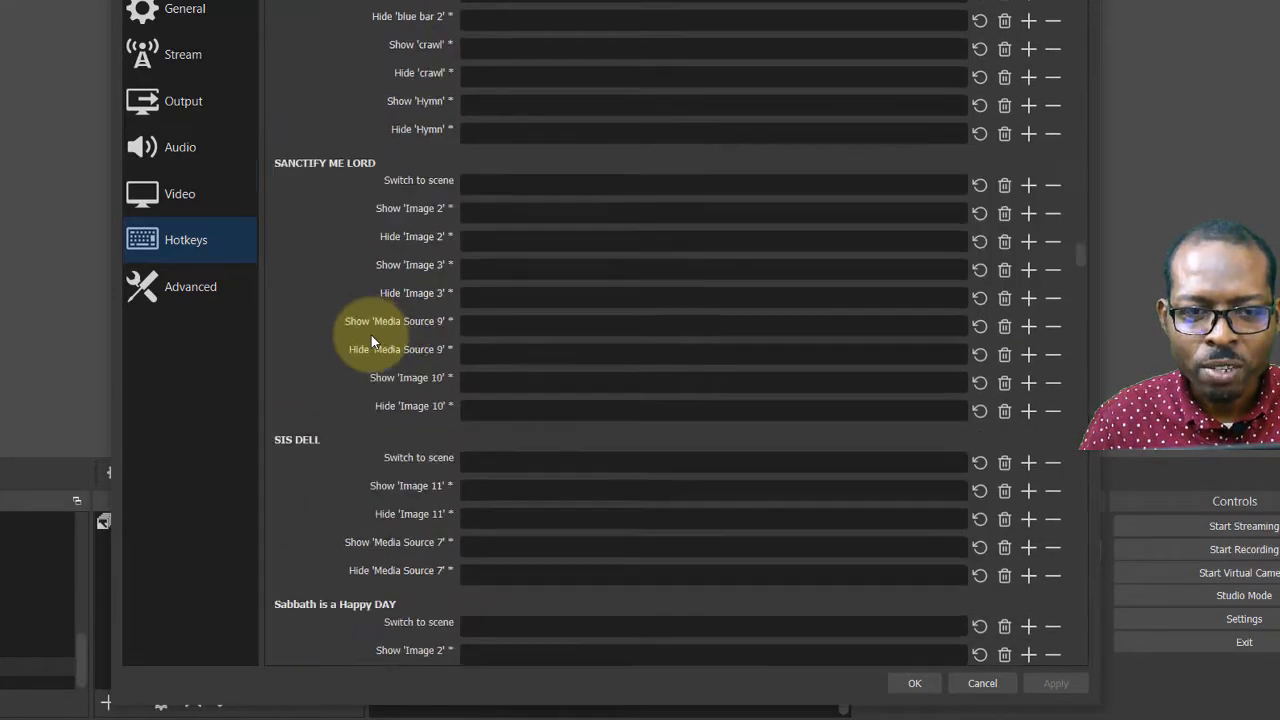
scroll(371, 350, down, 15)
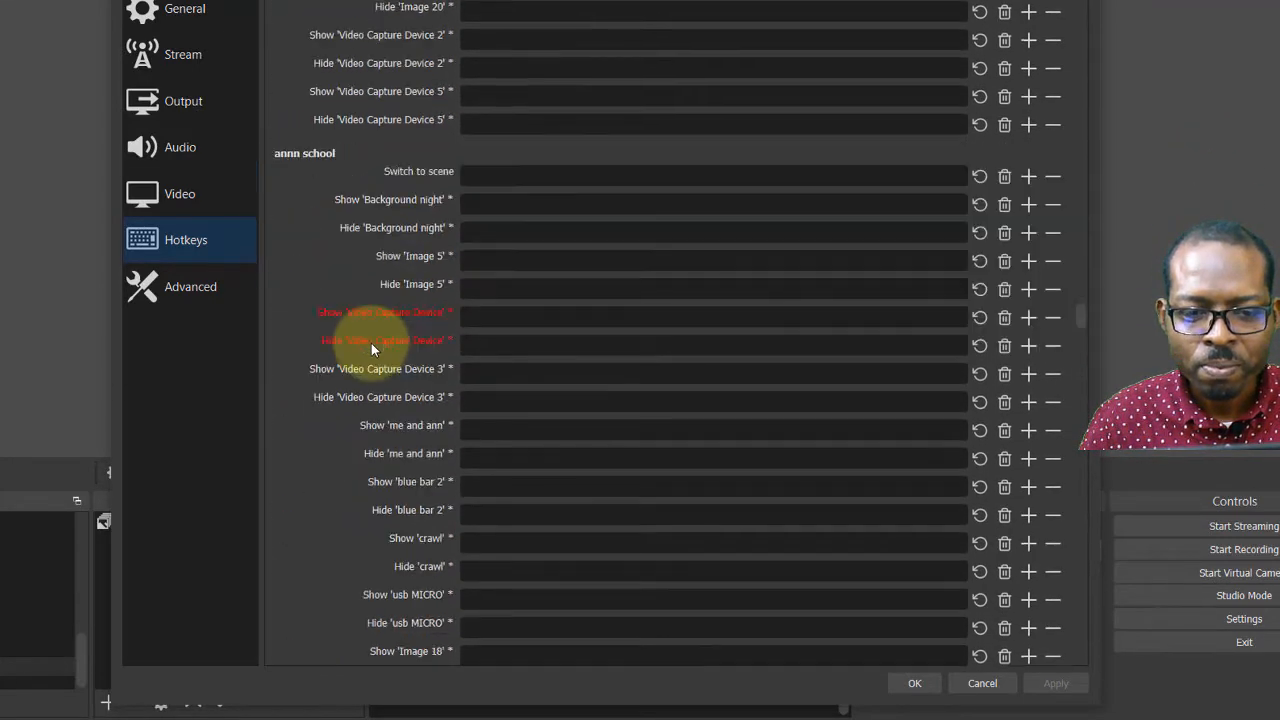
scroll(372, 356, down, 15)
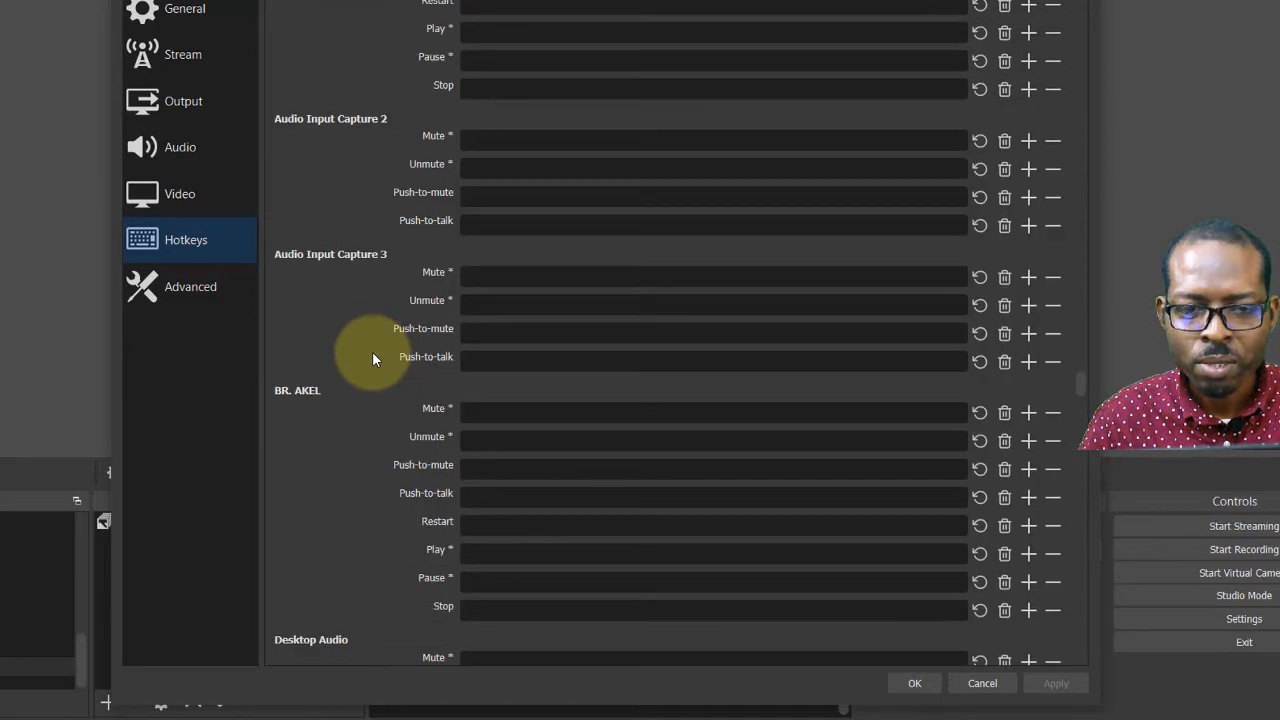
scroll(372, 360, down, 15)
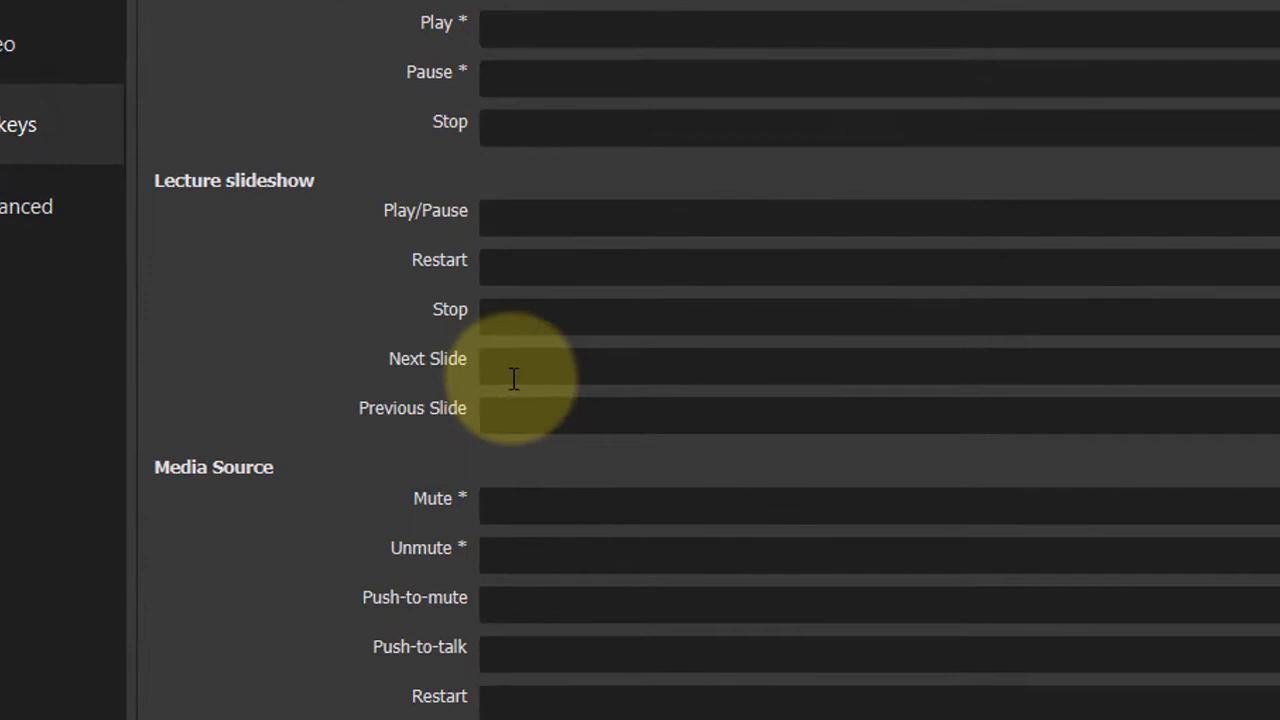
click(481, 381)
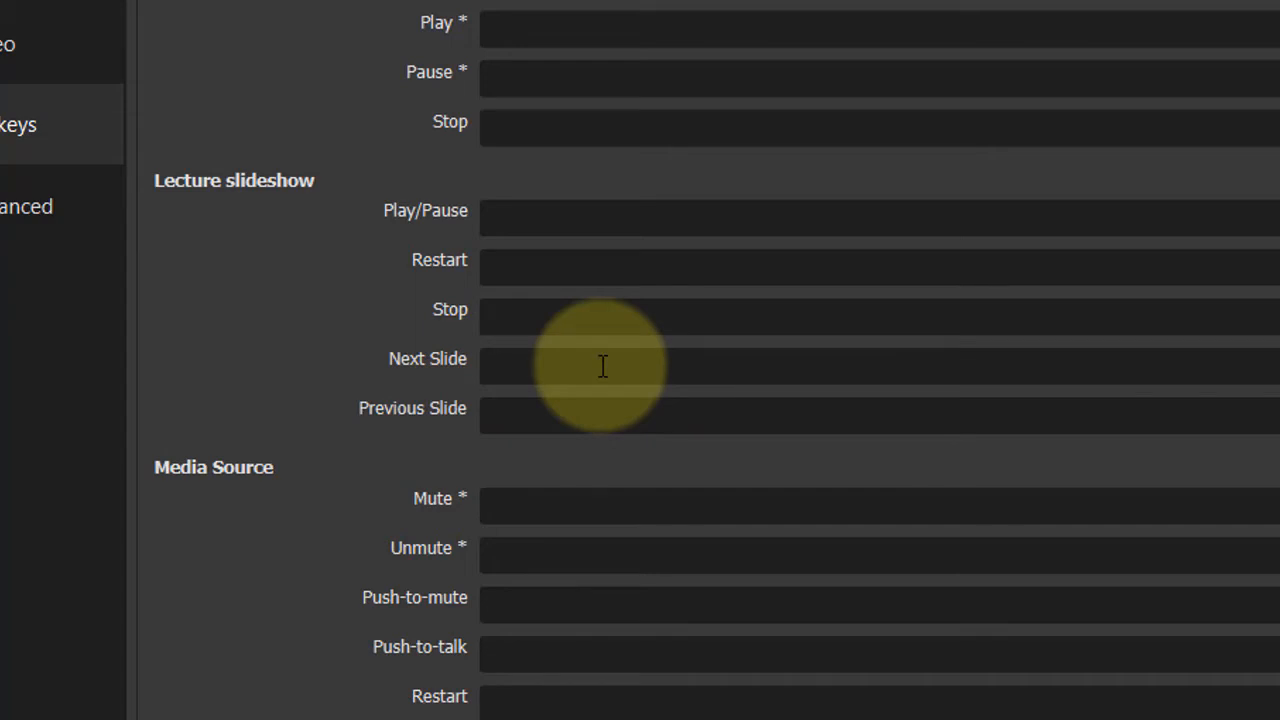
key(Right)
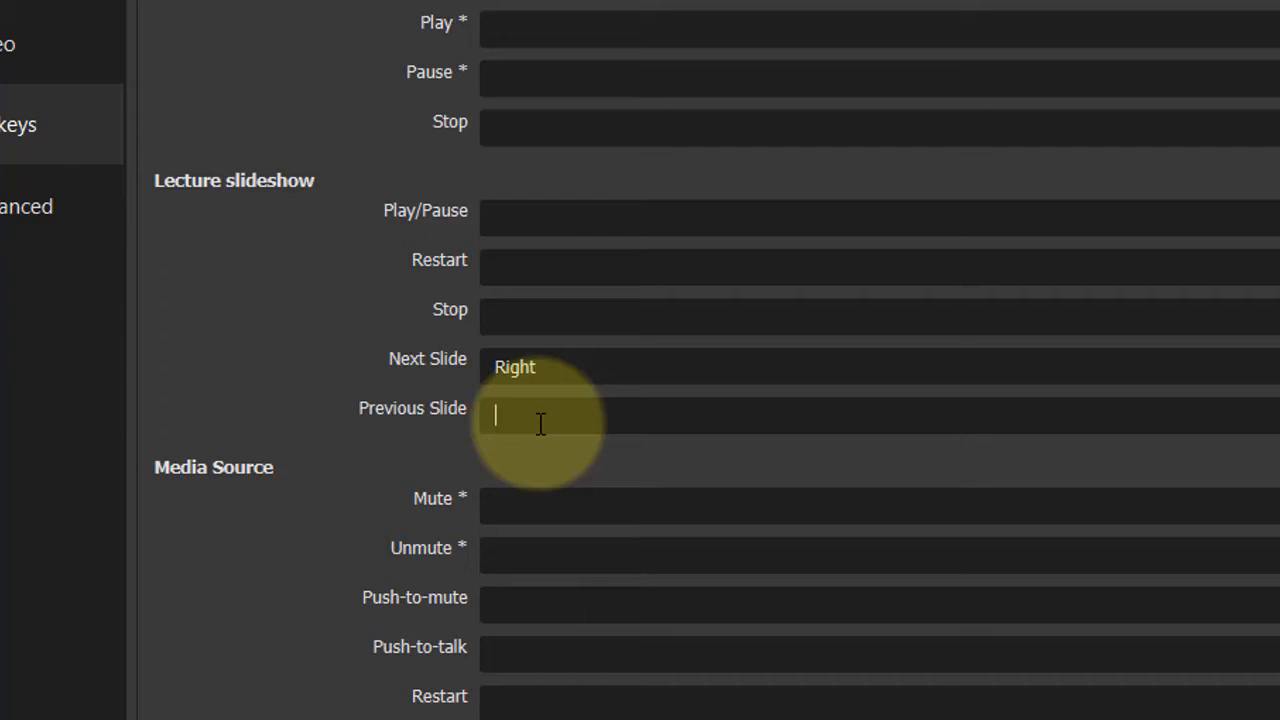
key(Left)
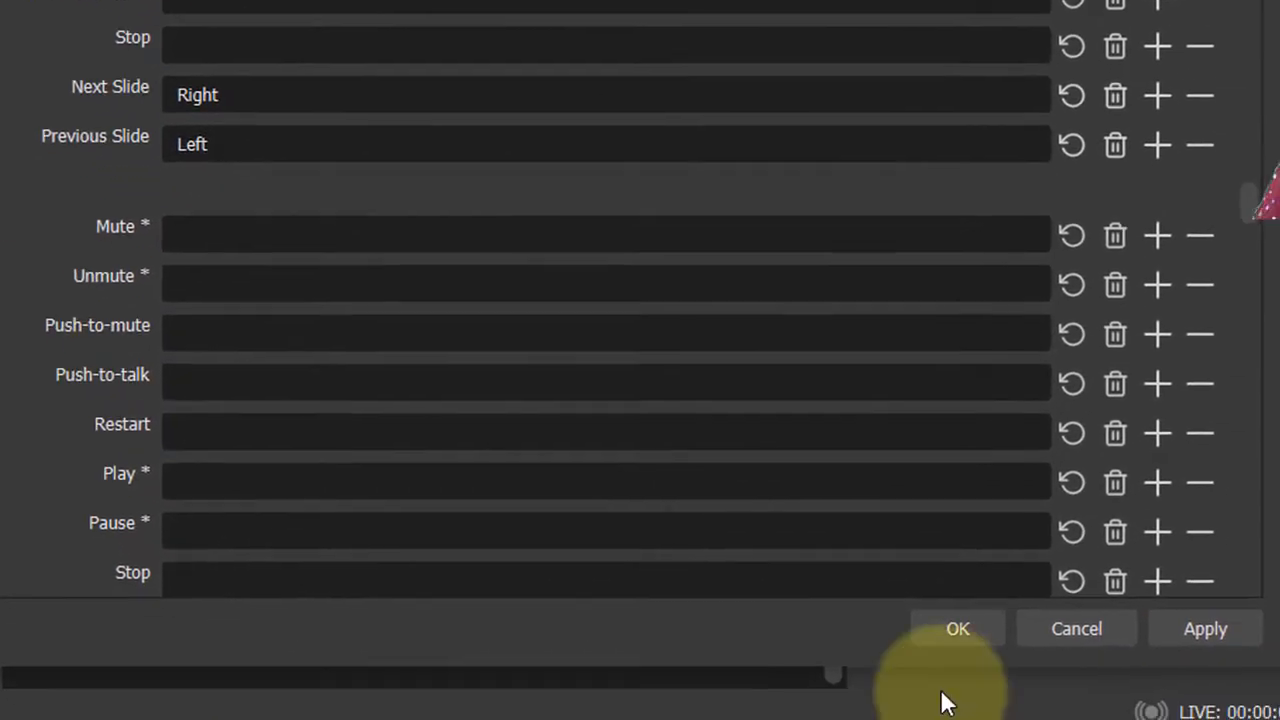
click(957, 630)
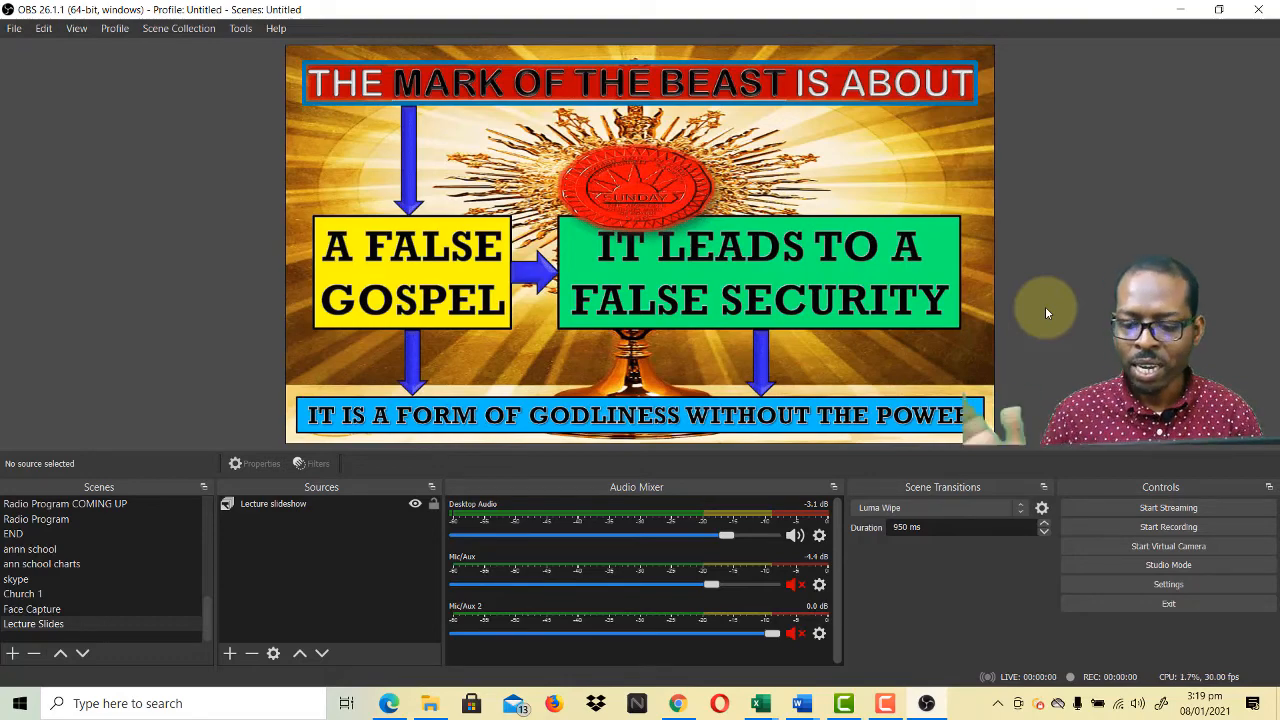
key(Right)
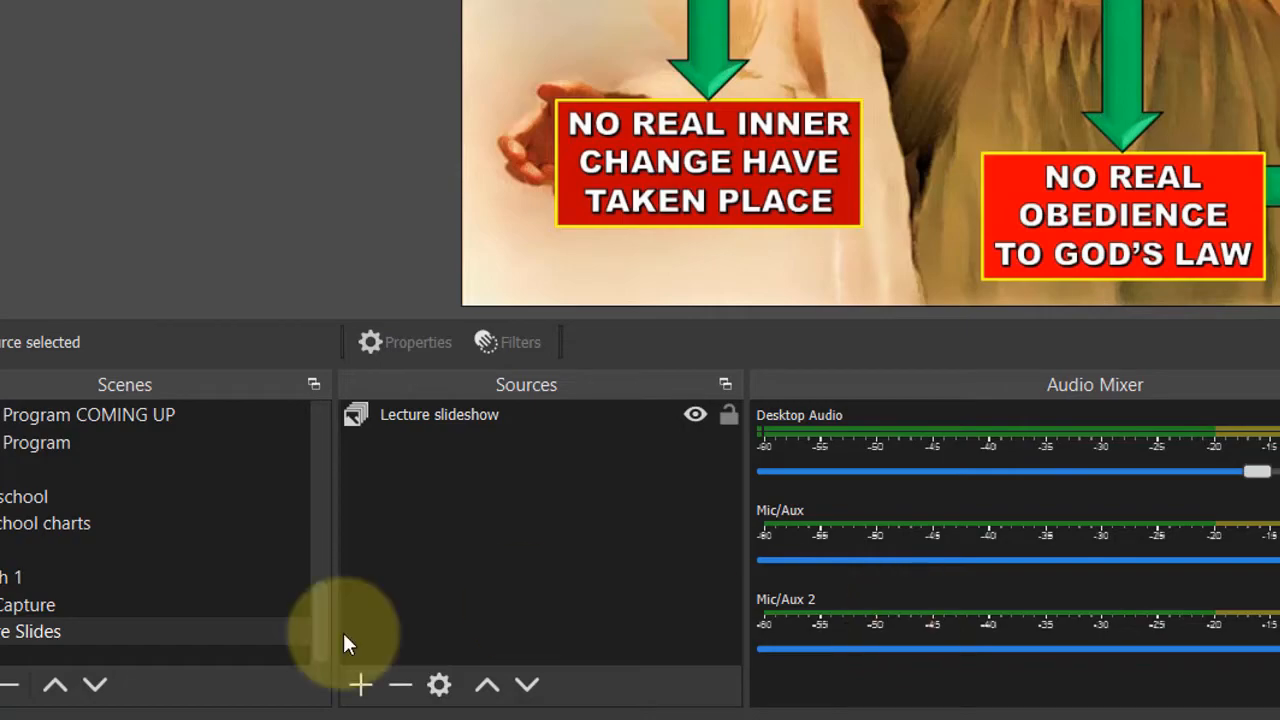
Step: Add an Audio Input Capture source with the default name using Microphone Array (Realtek(R) Audio), and lower its volume to about -9.5 dB
click(363, 686)
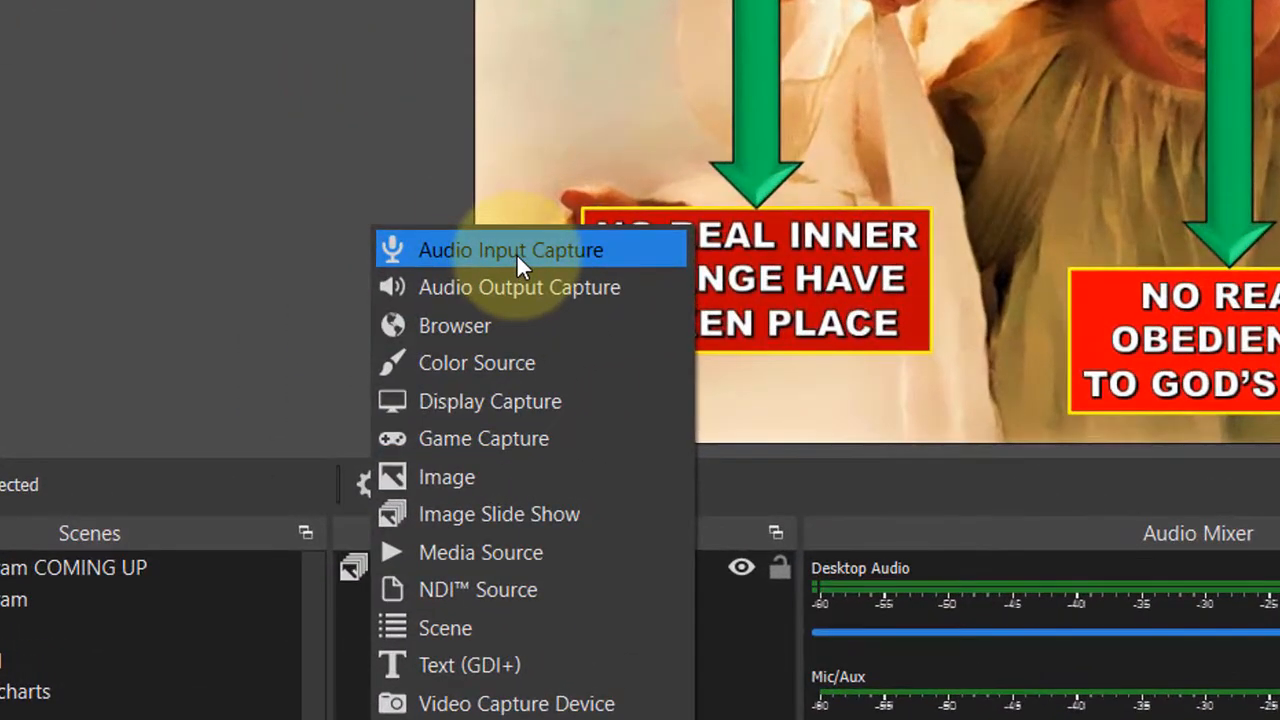
click(516, 253)
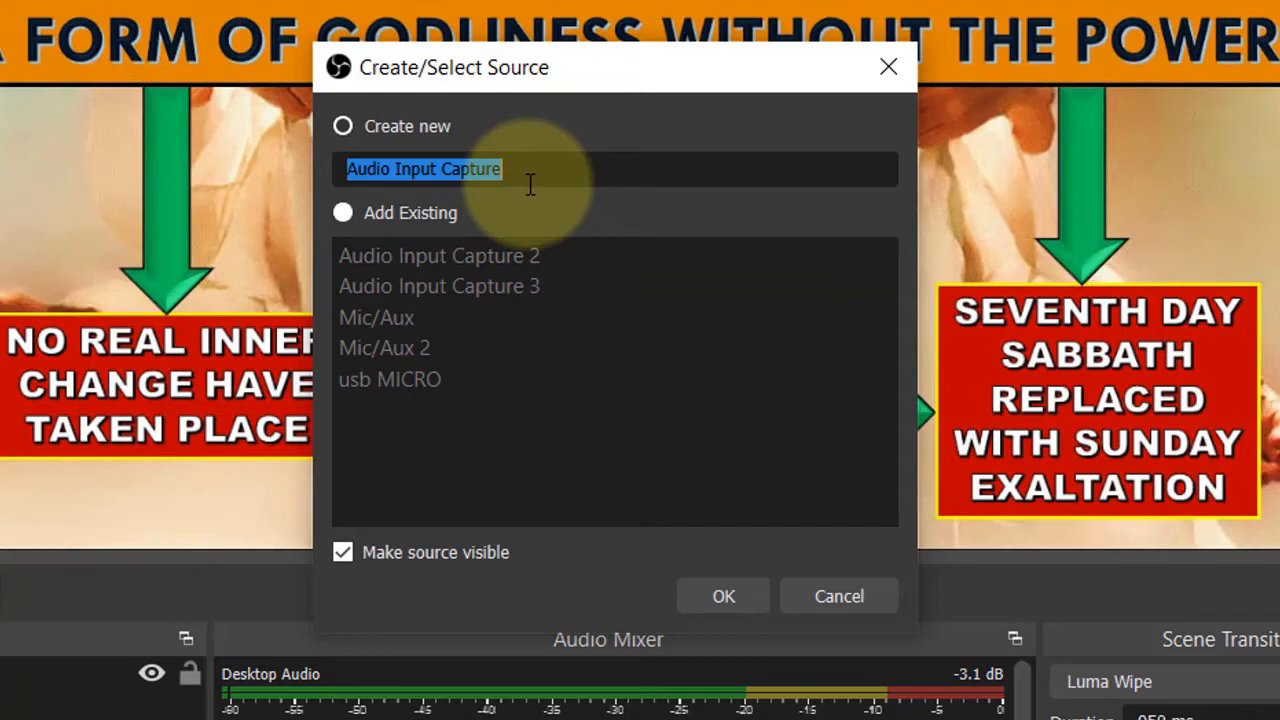
click(530, 183)
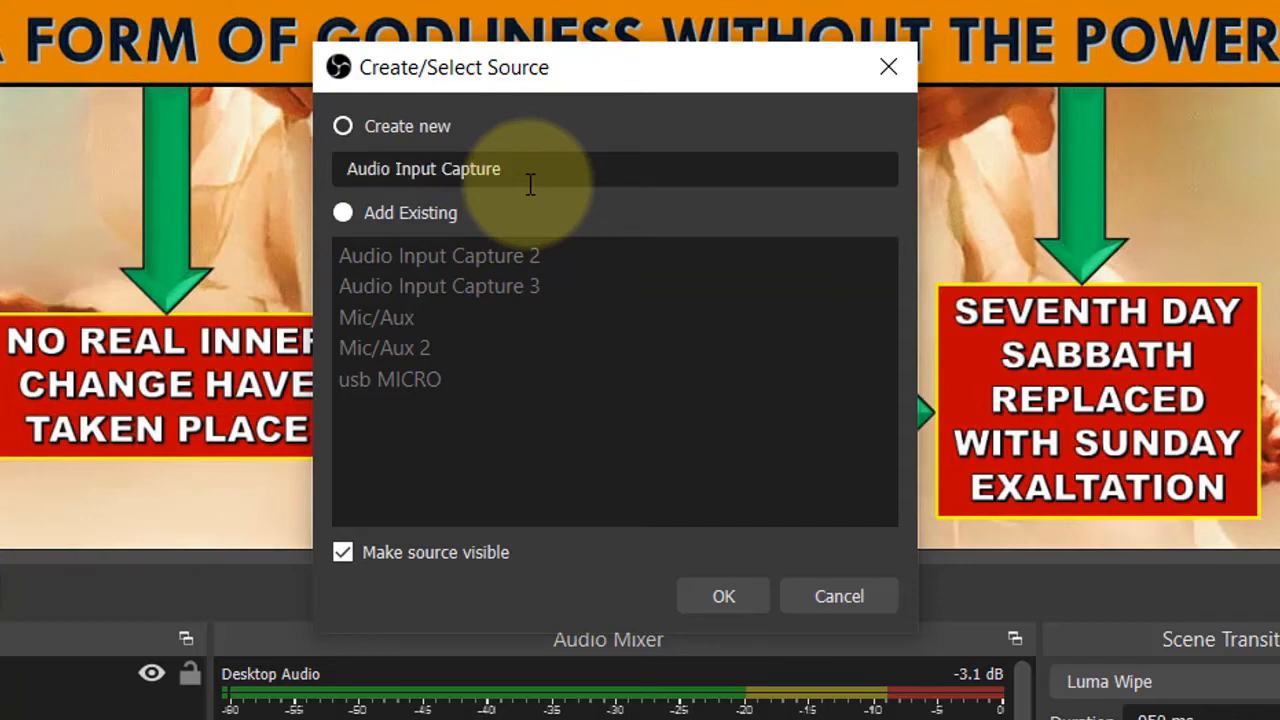
click(725, 592)
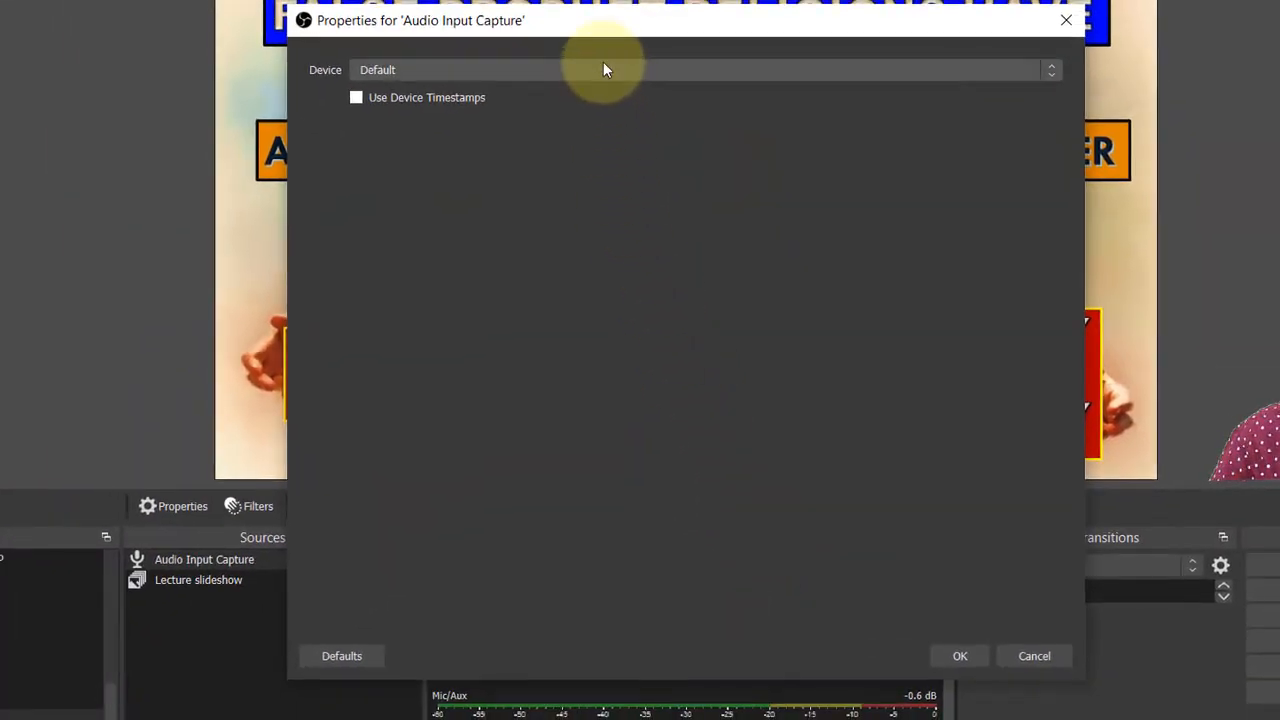
click(603, 69)
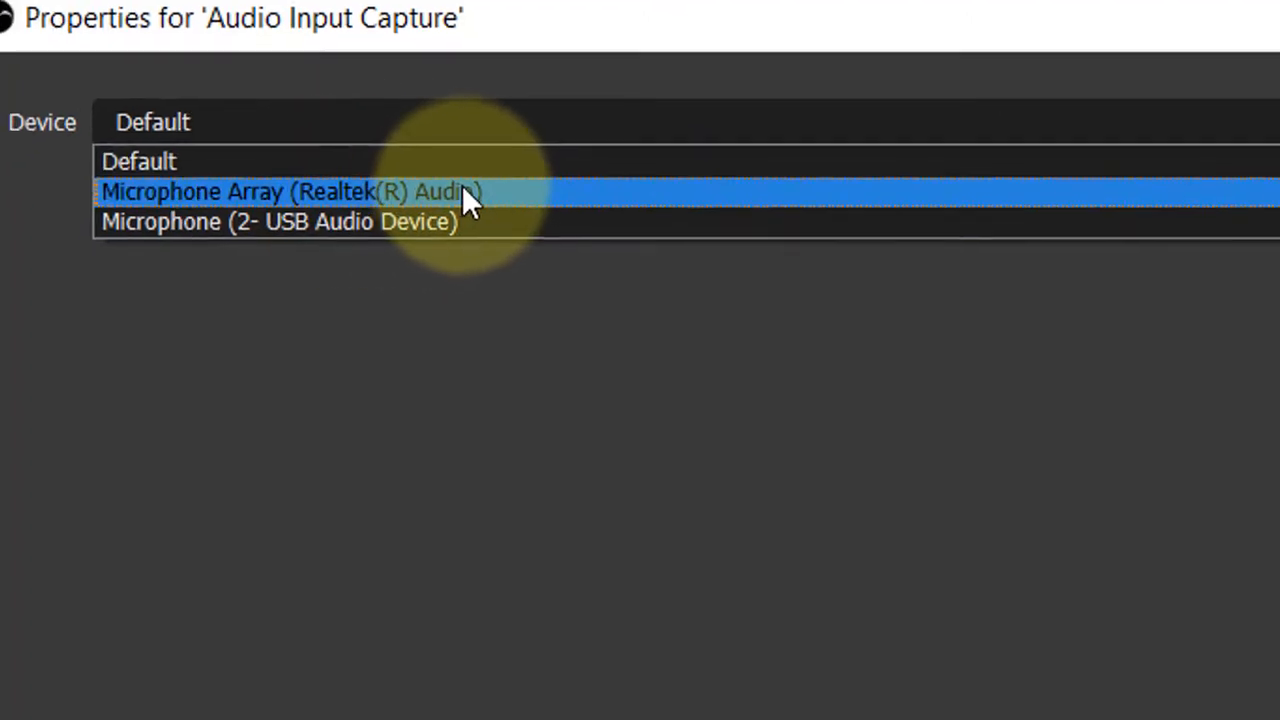
click(462, 202)
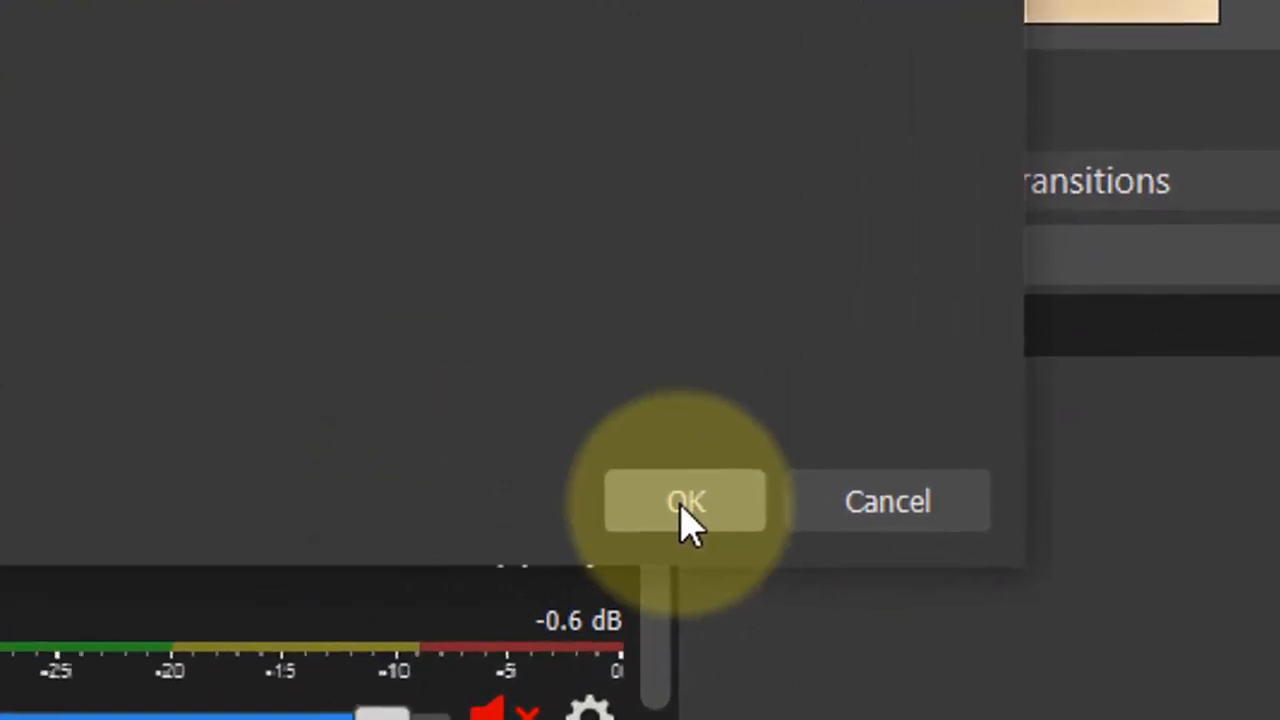
click(418, 488)
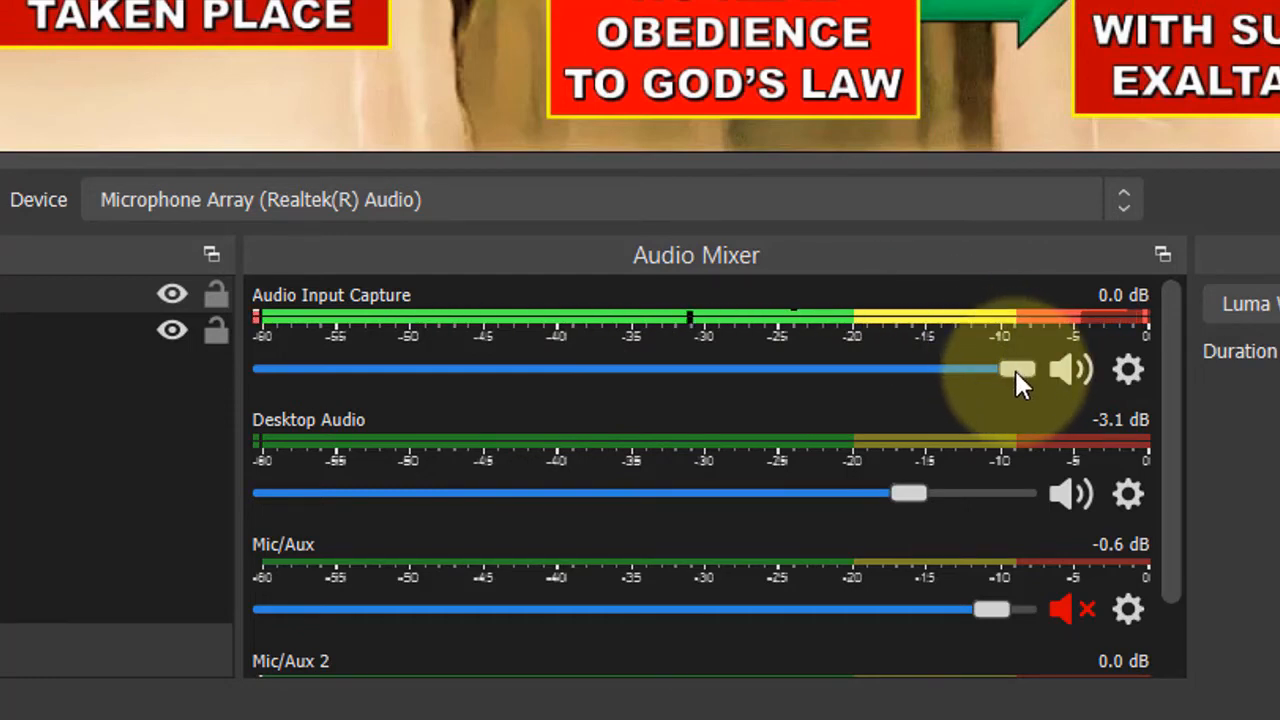
drag(1015, 372, 948, 372)
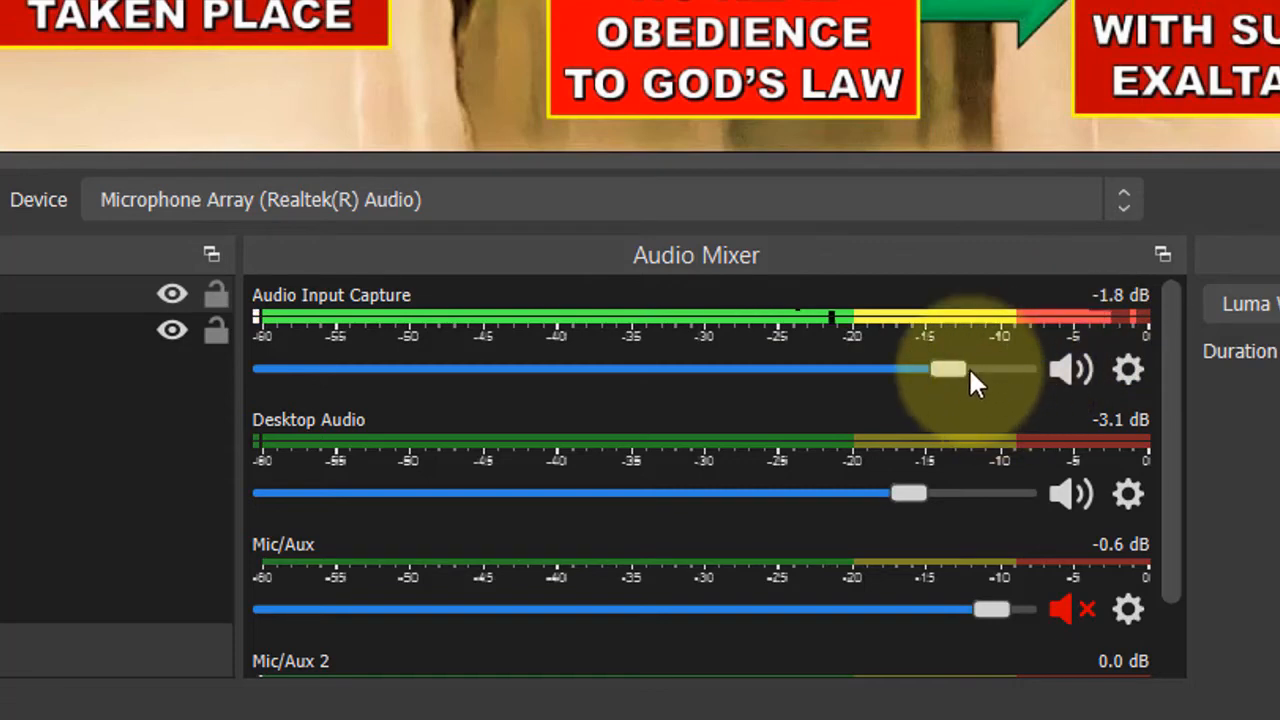
drag(943, 366, 770, 368)
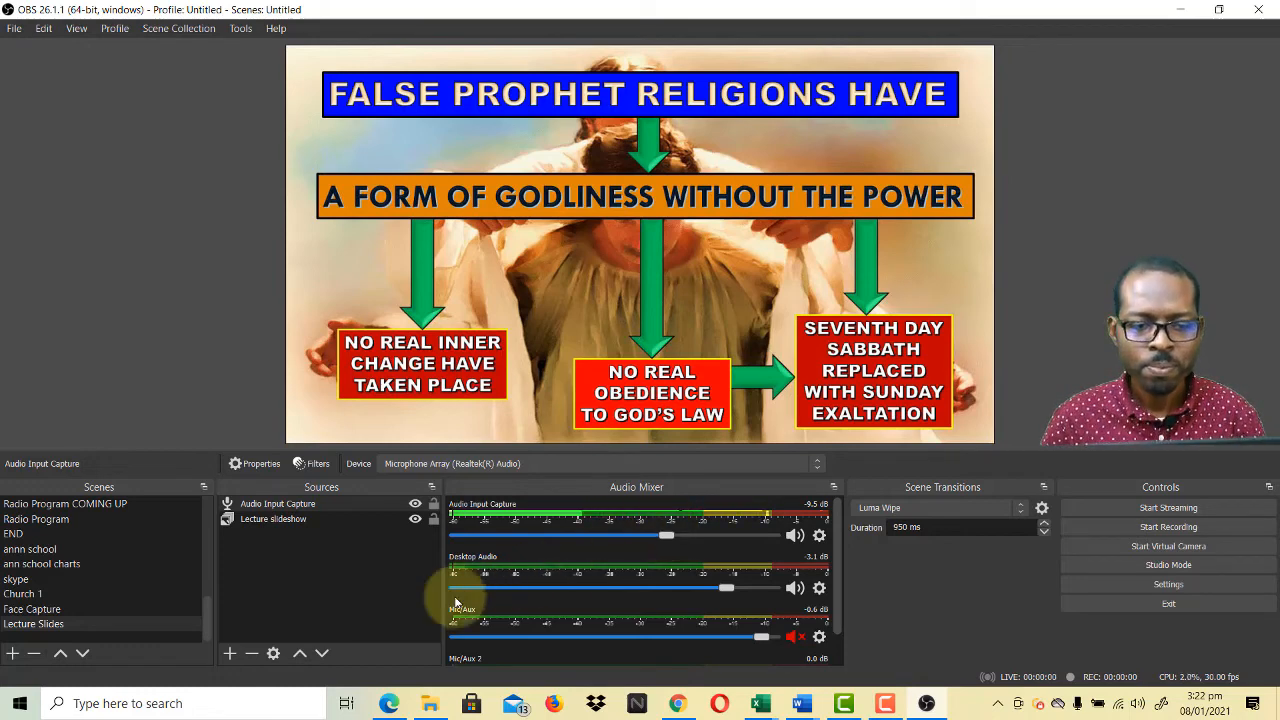
Step: Add the existing web cam video capture source to the Lecture Slides scene, and compare it briefly with the Face Capture scene
click(232, 652)
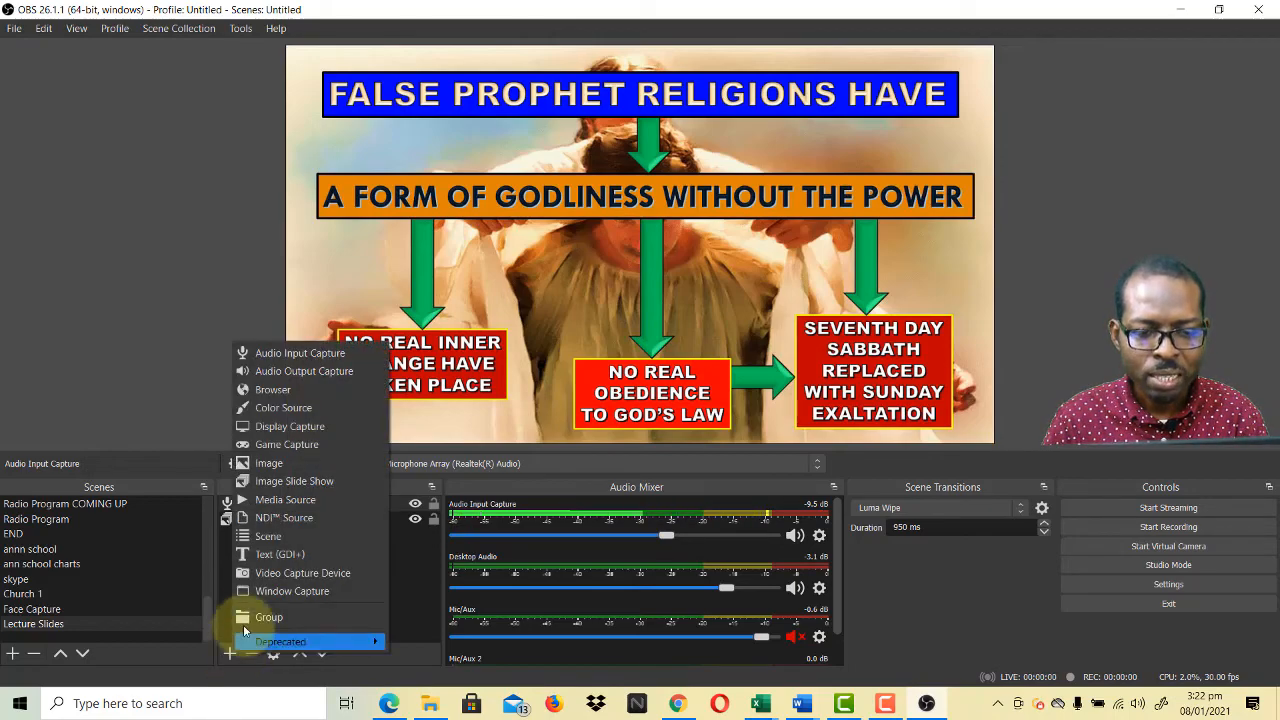
click(293, 575)
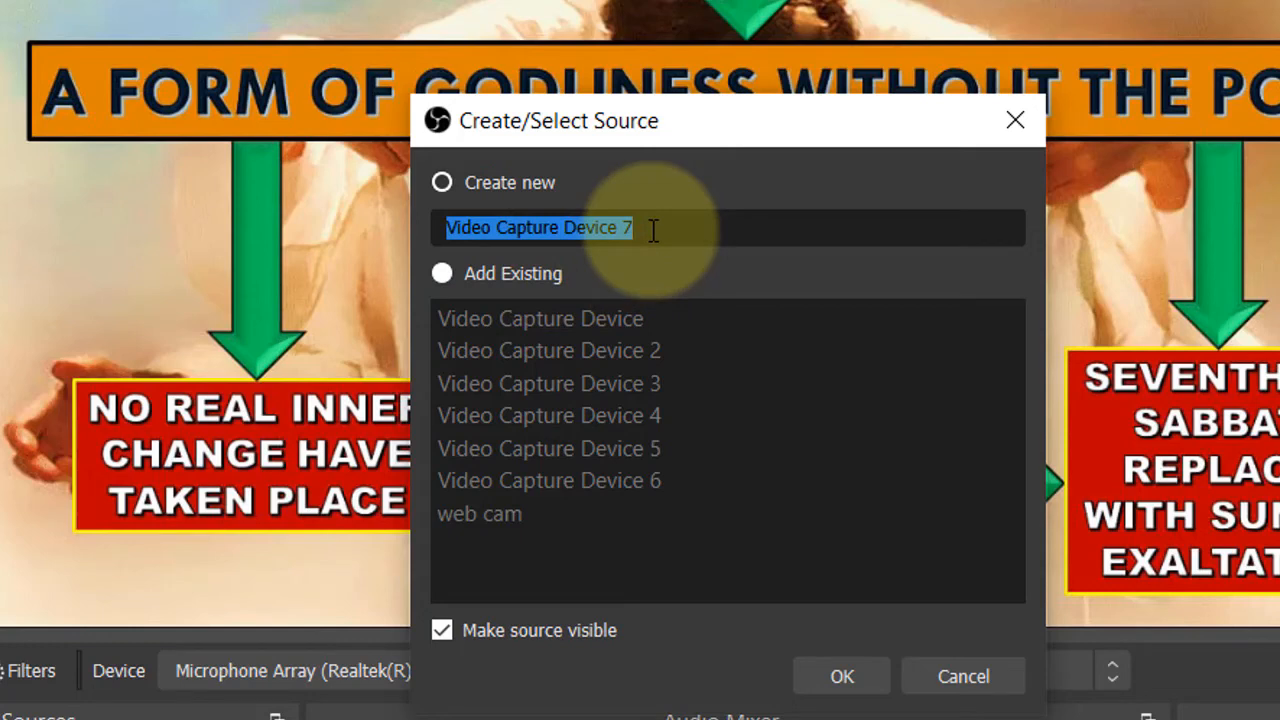
click(441, 274)
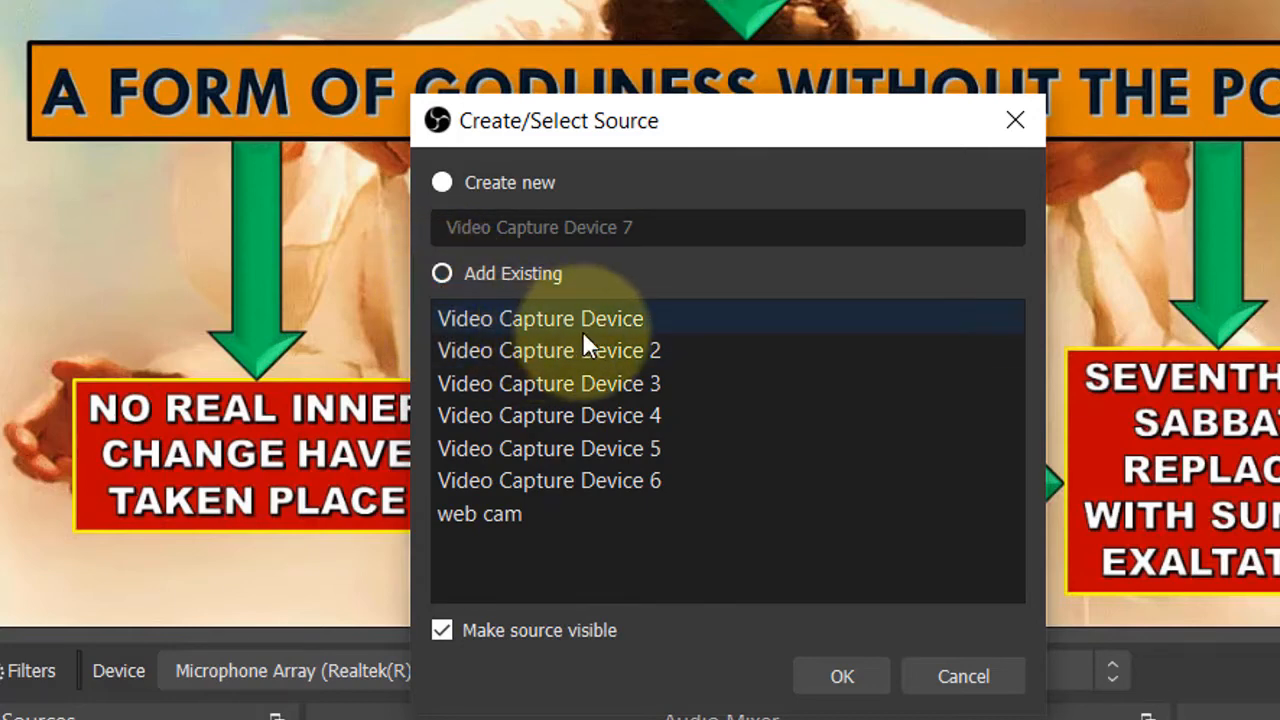
click(499, 514)
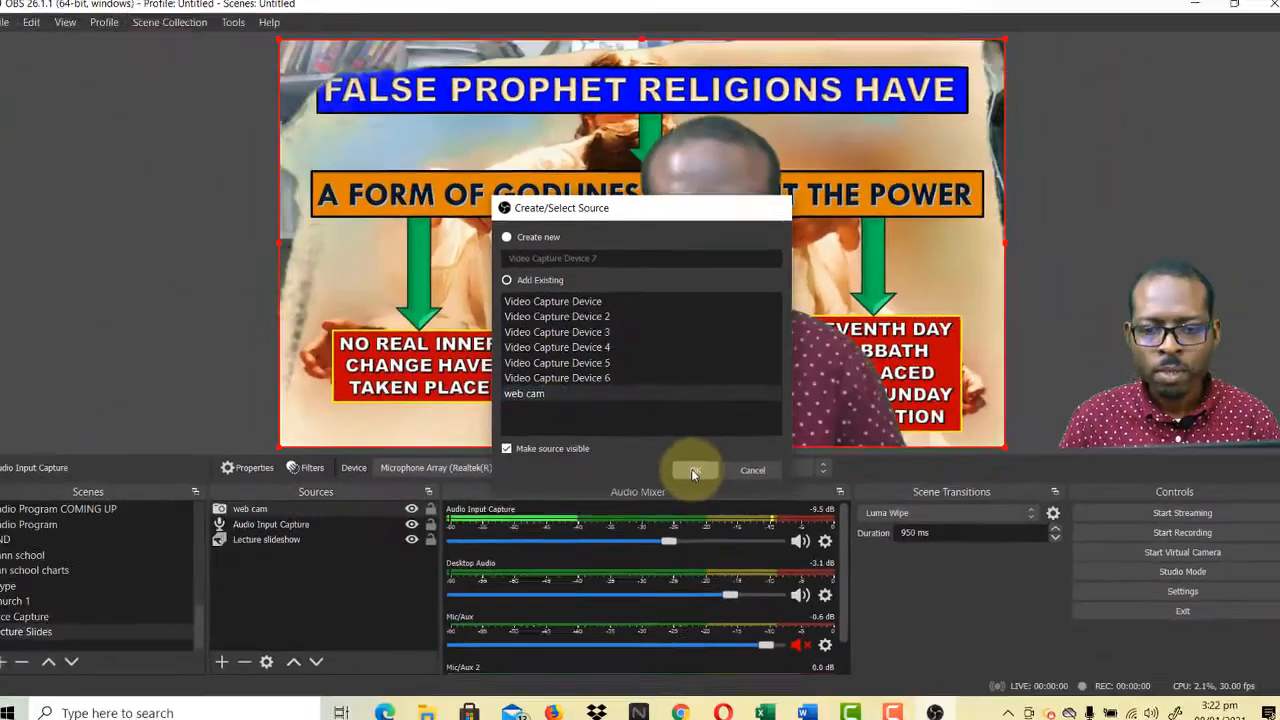
click(840, 677)
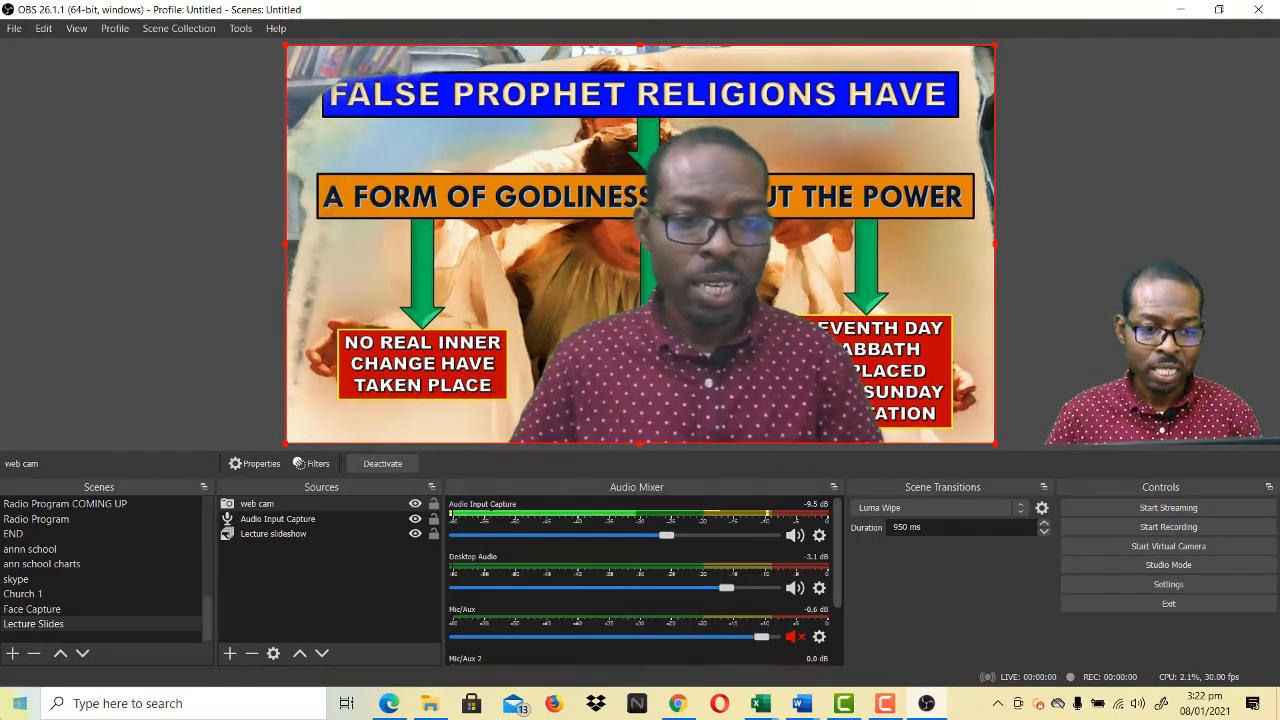
click(95, 609)
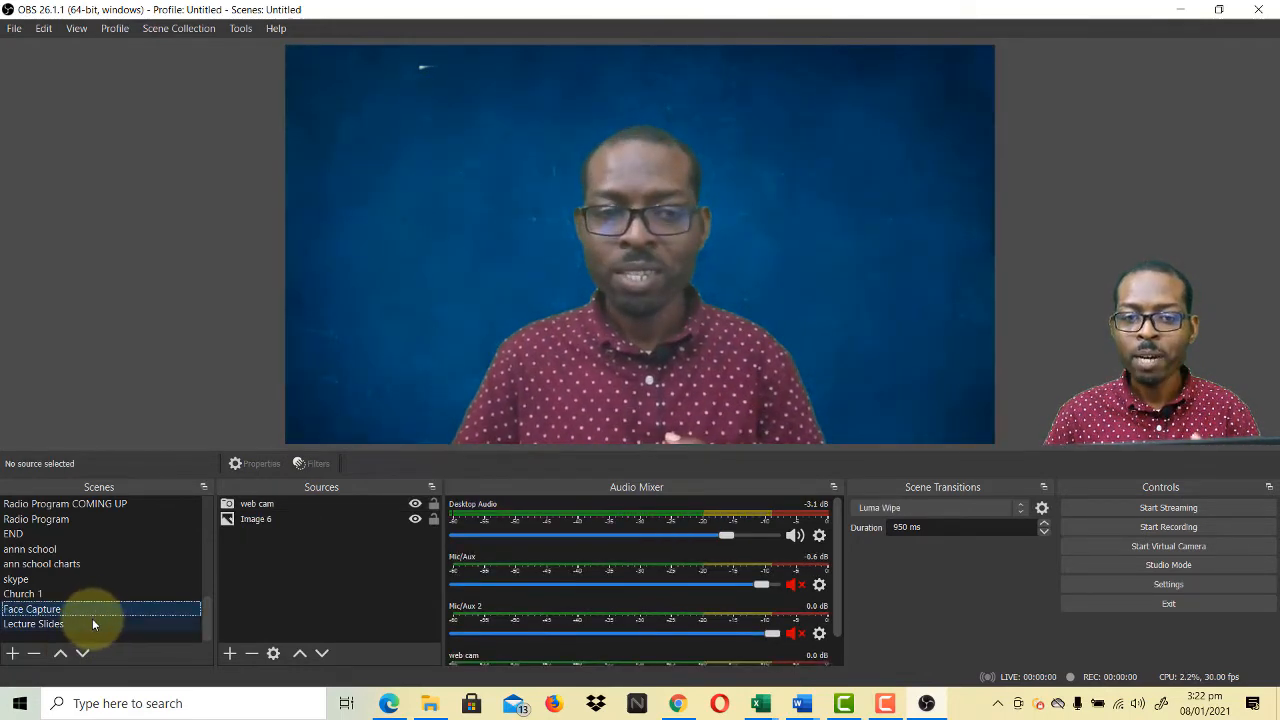
click(91, 624)
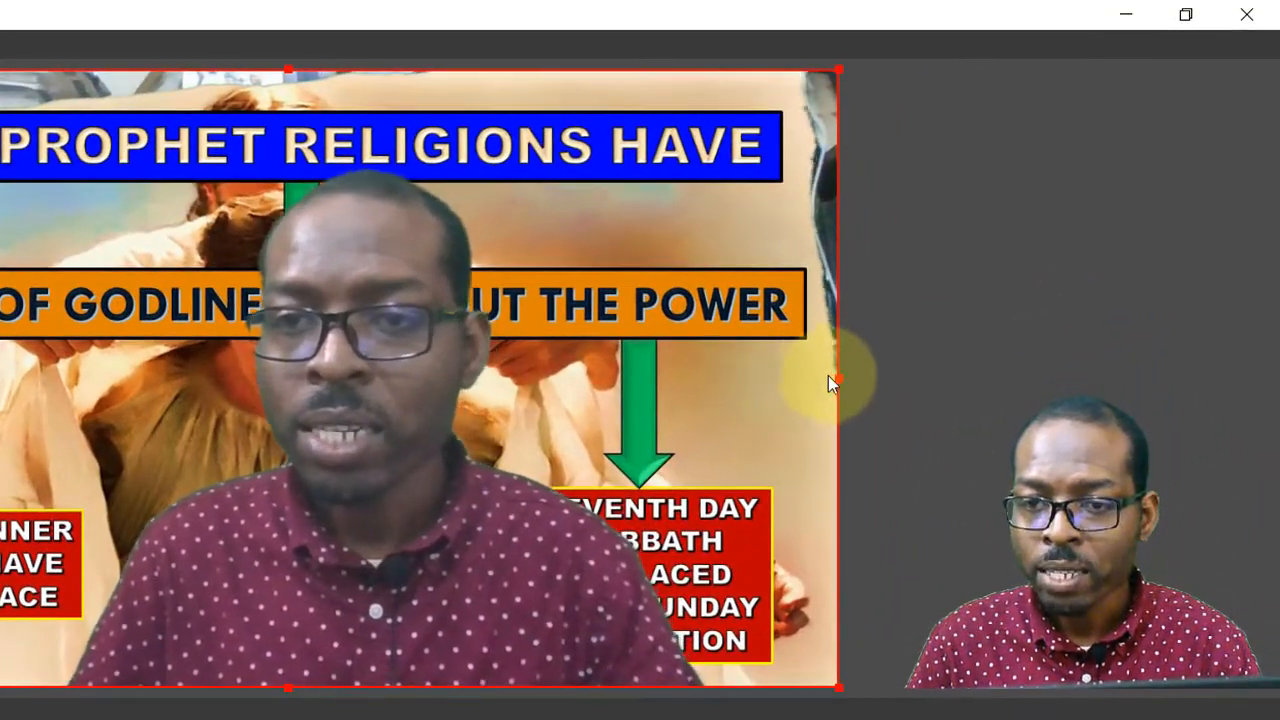
Step: Crop the web cam source's right, left and top edges in the Lecture Slides scene closer around the presenter
drag(836, 378, 735, 421)
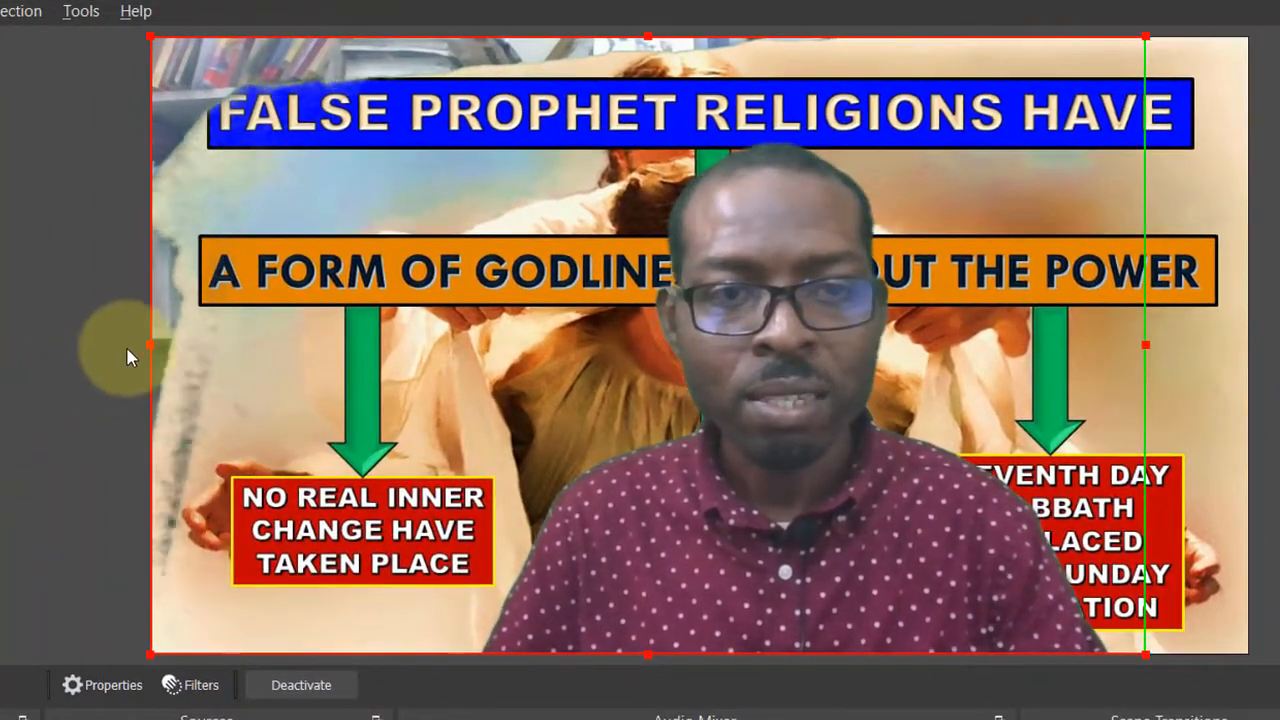
drag(153, 349, 453, 370)
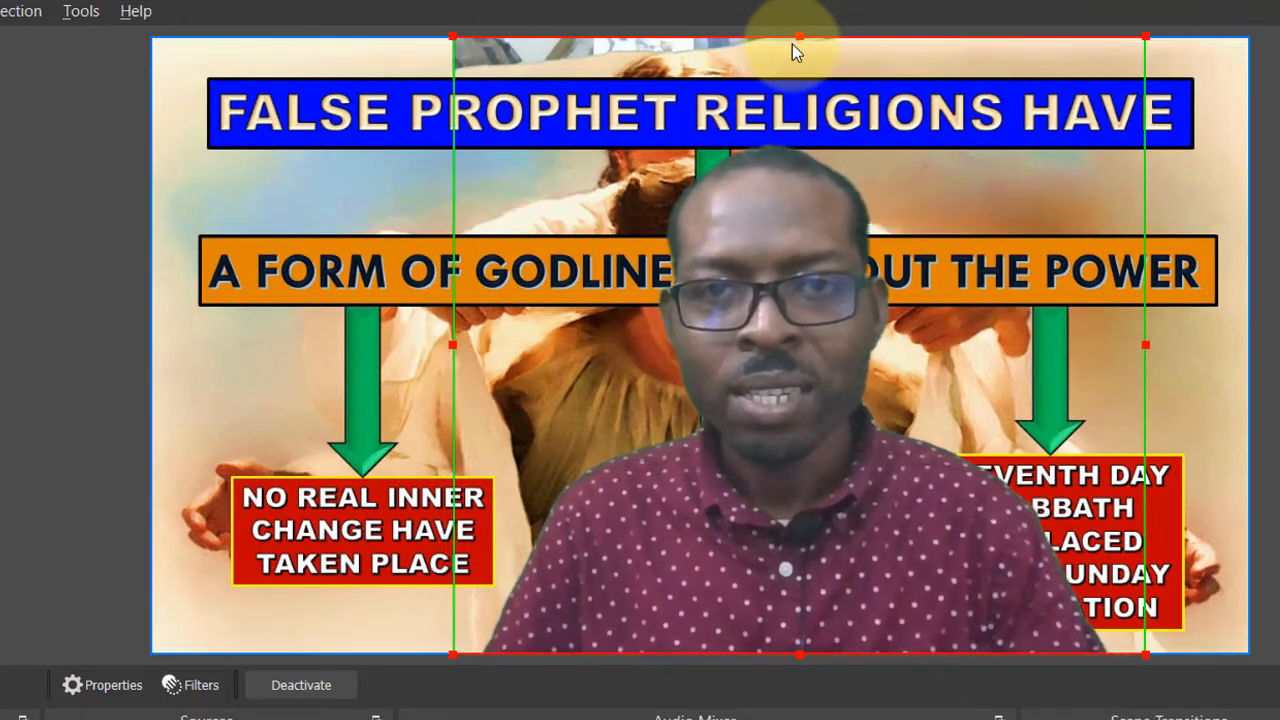
drag(792, 44, 793, 127)
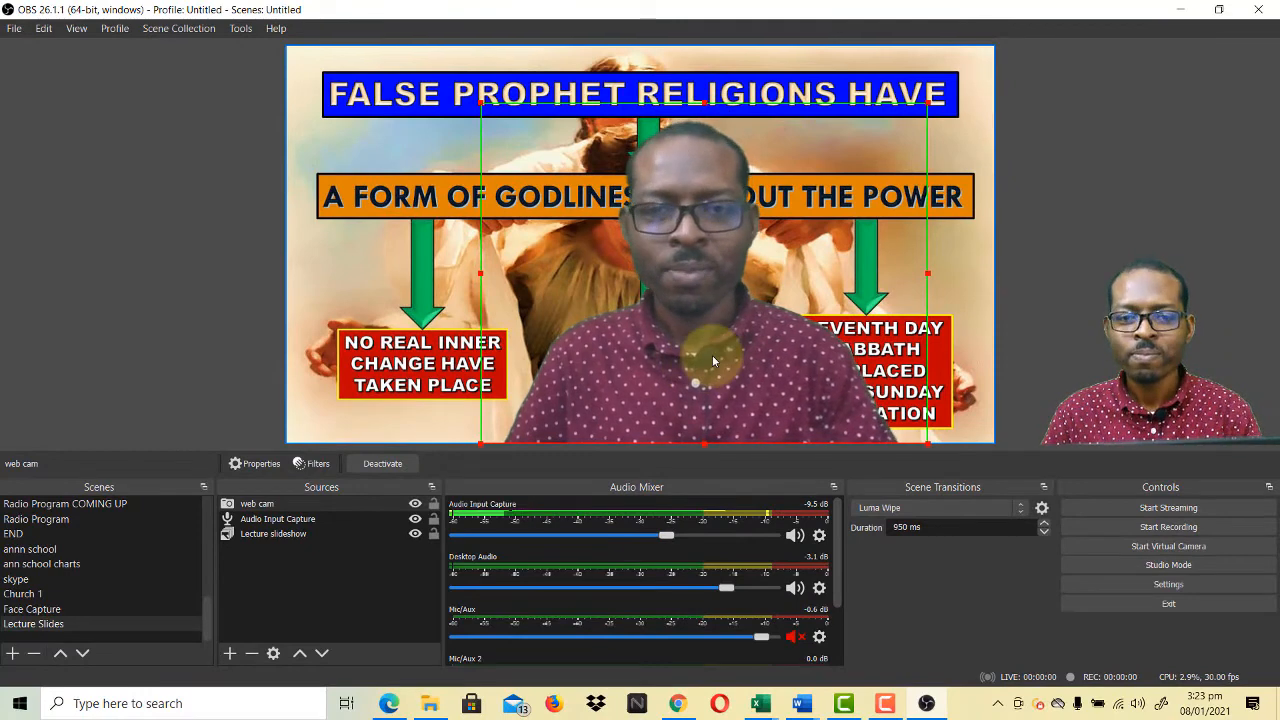
Step: Shrink the cropped web cam to about a quarter of the canvas width and place it at the slide's lower-left corner
drag(926, 104, 578, 290)
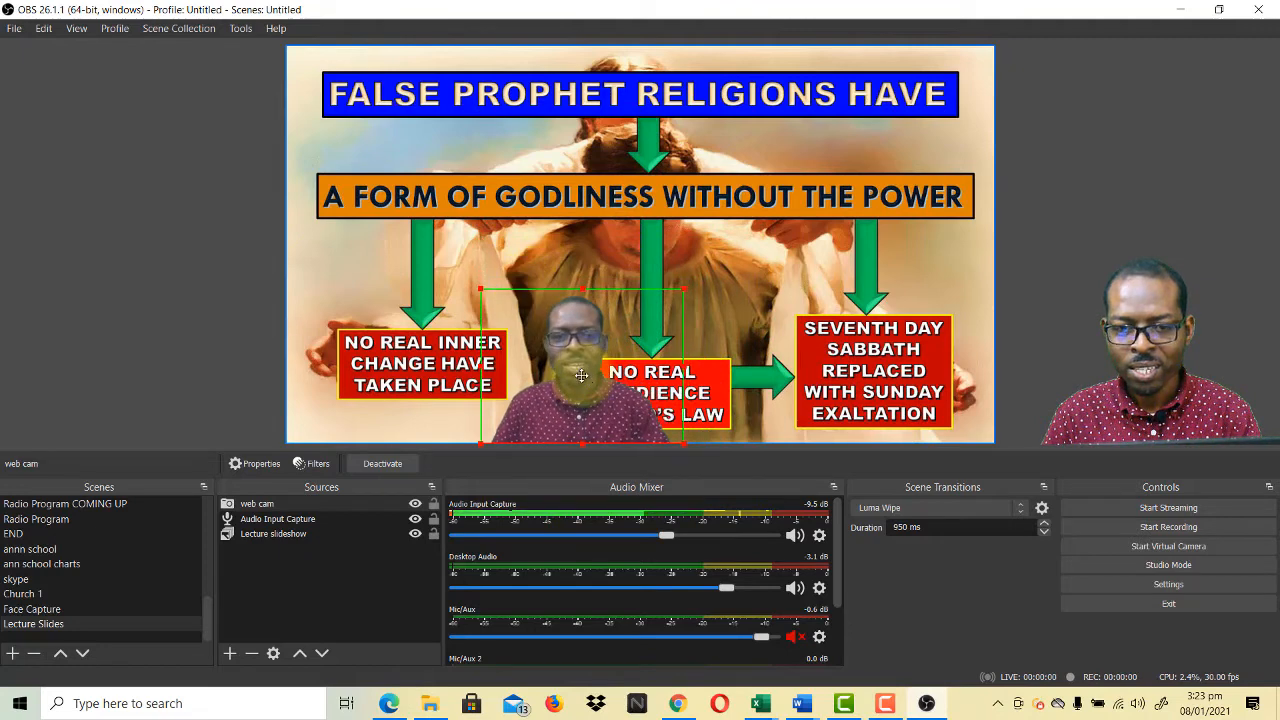
drag(581, 375, 404, 374)
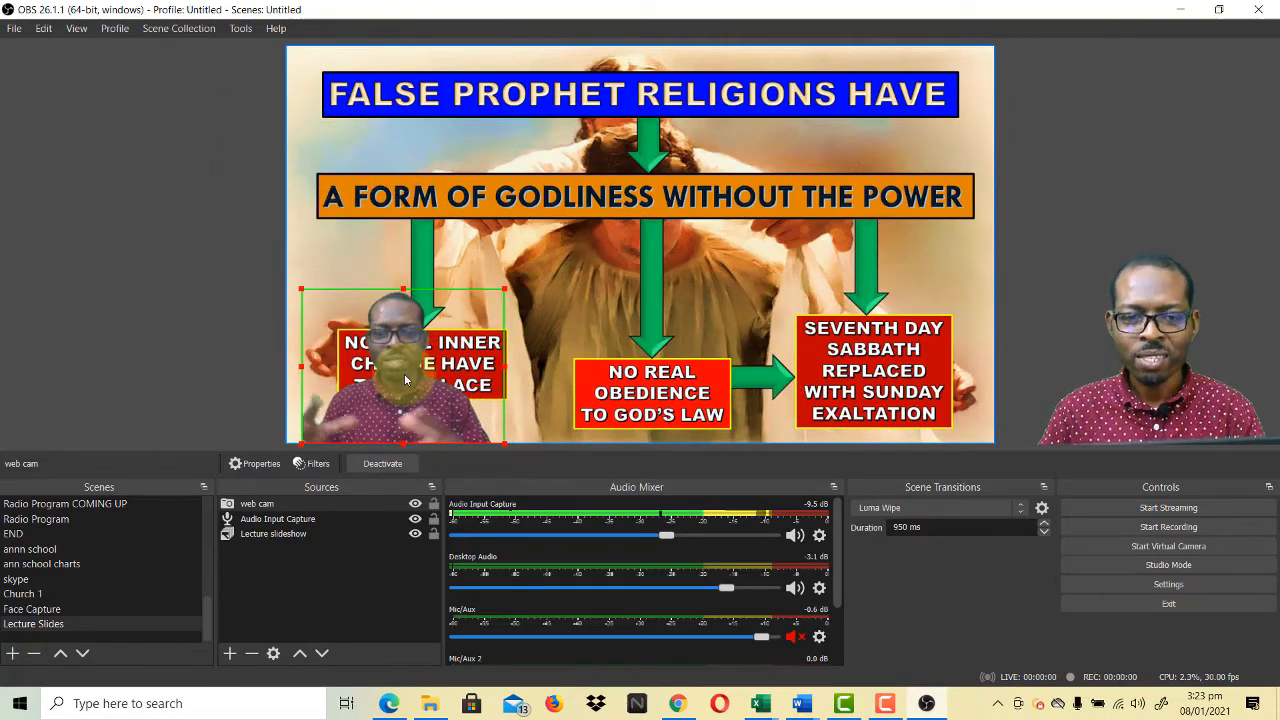